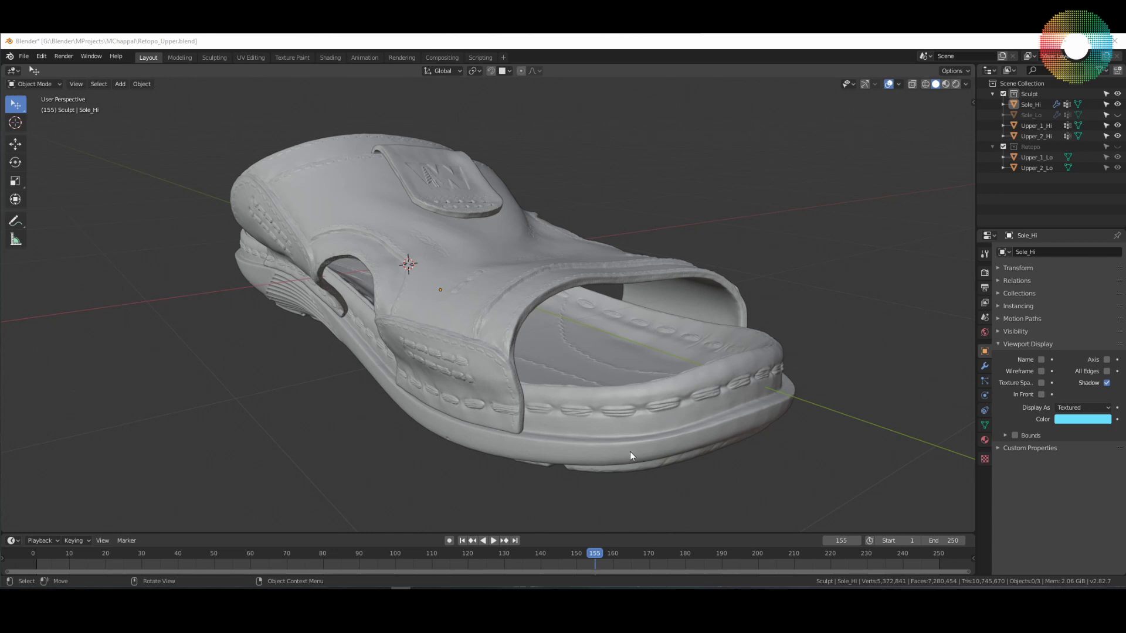
Step: Orbit and zoom around the sculpted Sole_Hi sandal, toggling the wireframe overlay on and off
{"action": "middle_click_drag", "start_coordinate": [616, 451], "coordinate": [654, 431]}
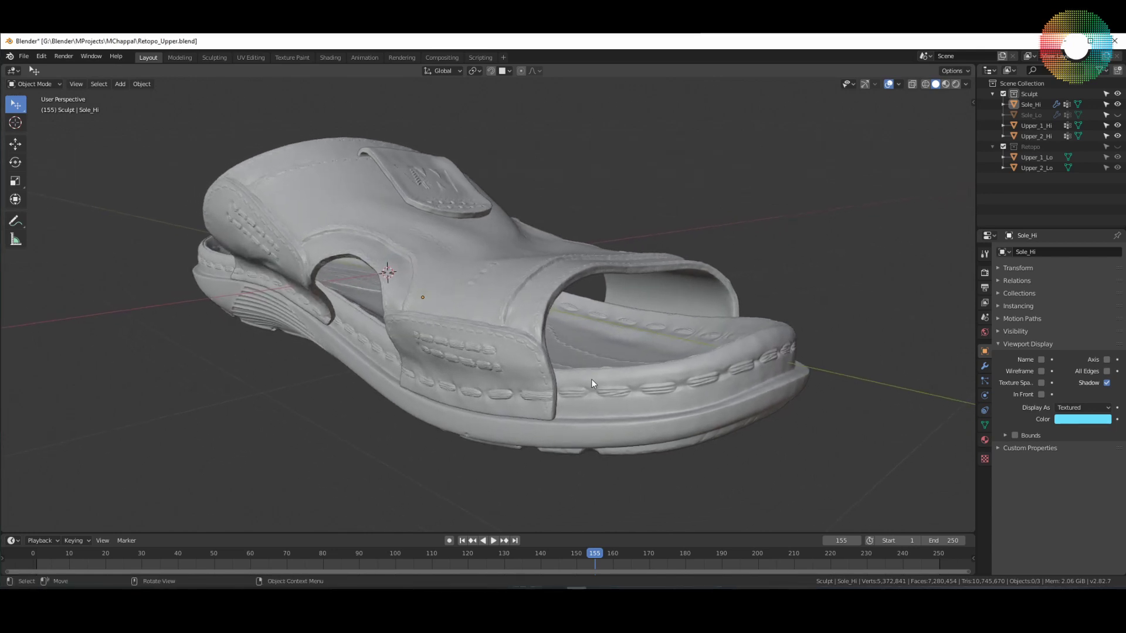
{"action": "scroll", "coordinate": [592, 403], "scroll_direction": "up", "scroll_amount": 3}
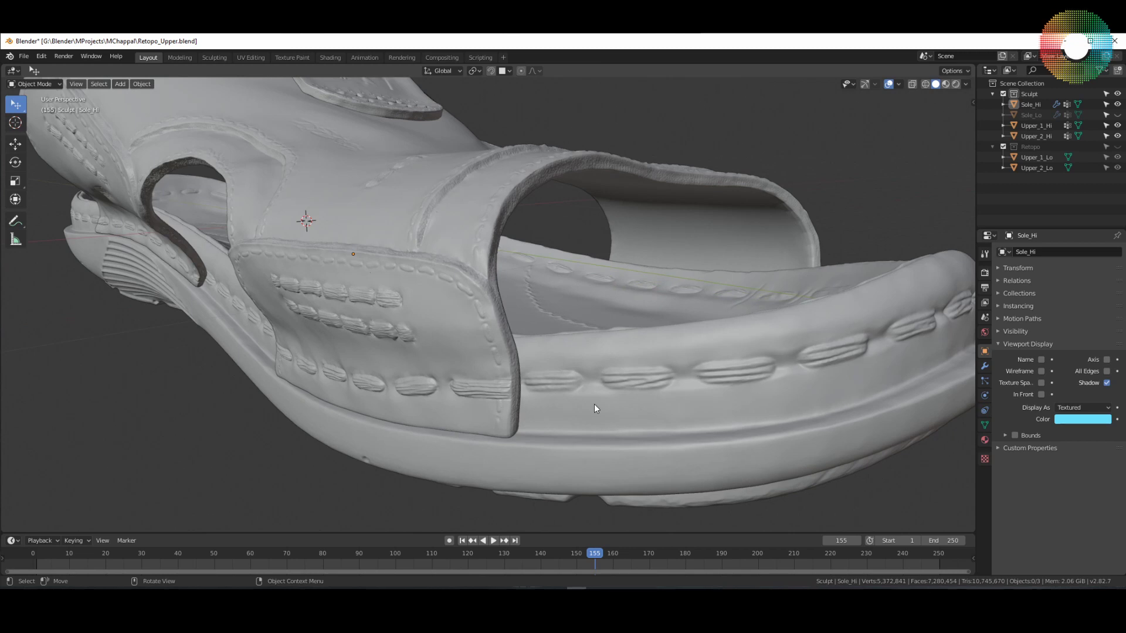
{"action": "left_click", "coordinate": [613, 417]}
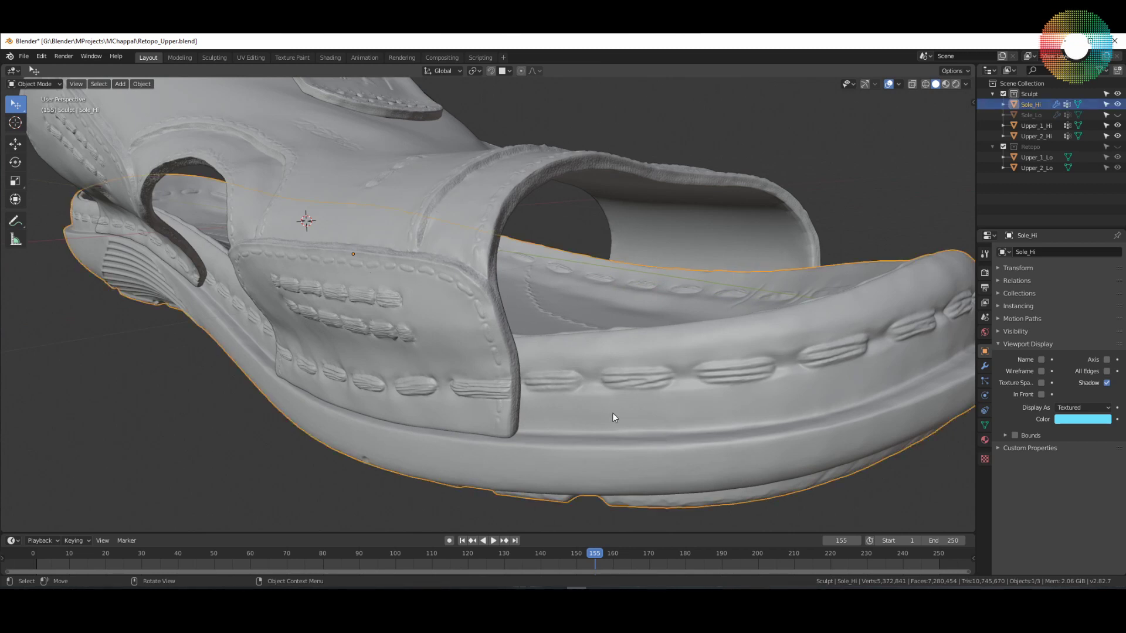
{"action": "key", "text": "shift+z"}
{"action": "left_click", "coordinate": [840, 516]}
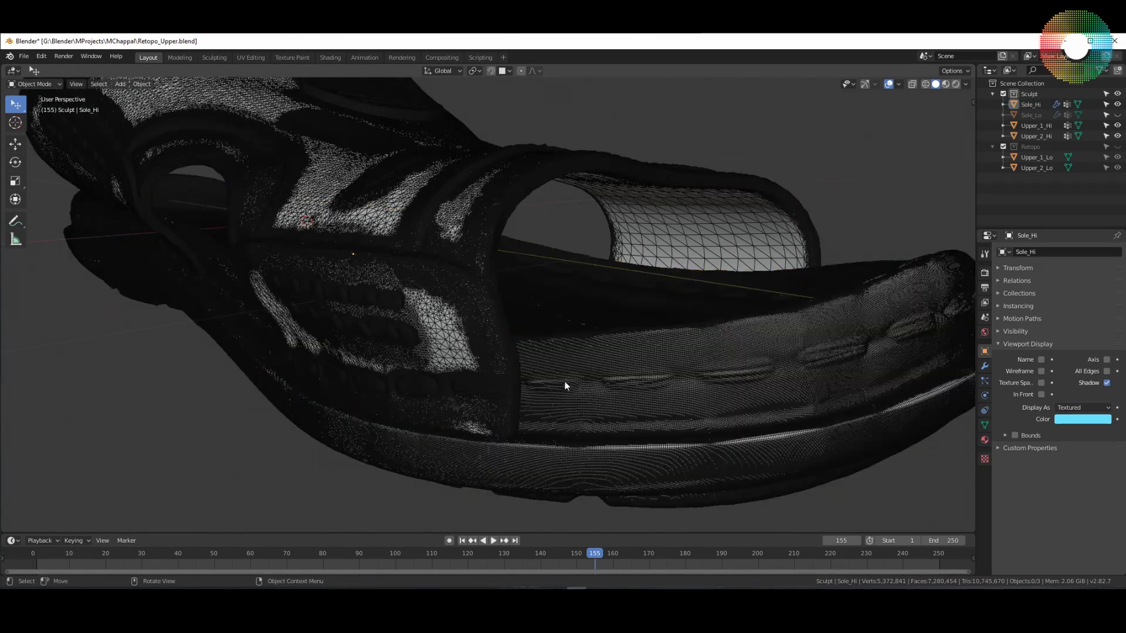
{"action": "scroll", "coordinate": [560, 381], "scroll_direction": "up", "scroll_amount": 3}
{"action": "scroll", "coordinate": [557, 384], "scroll_direction": "down", "scroll_amount": 8}
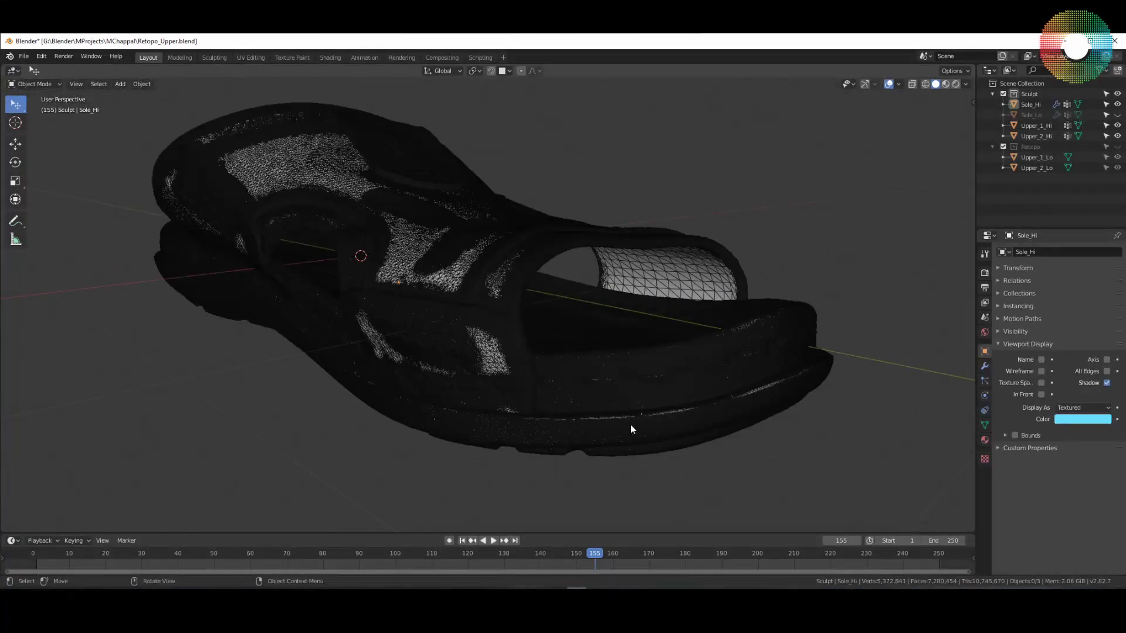
{"action": "key", "text": "shift+z"}
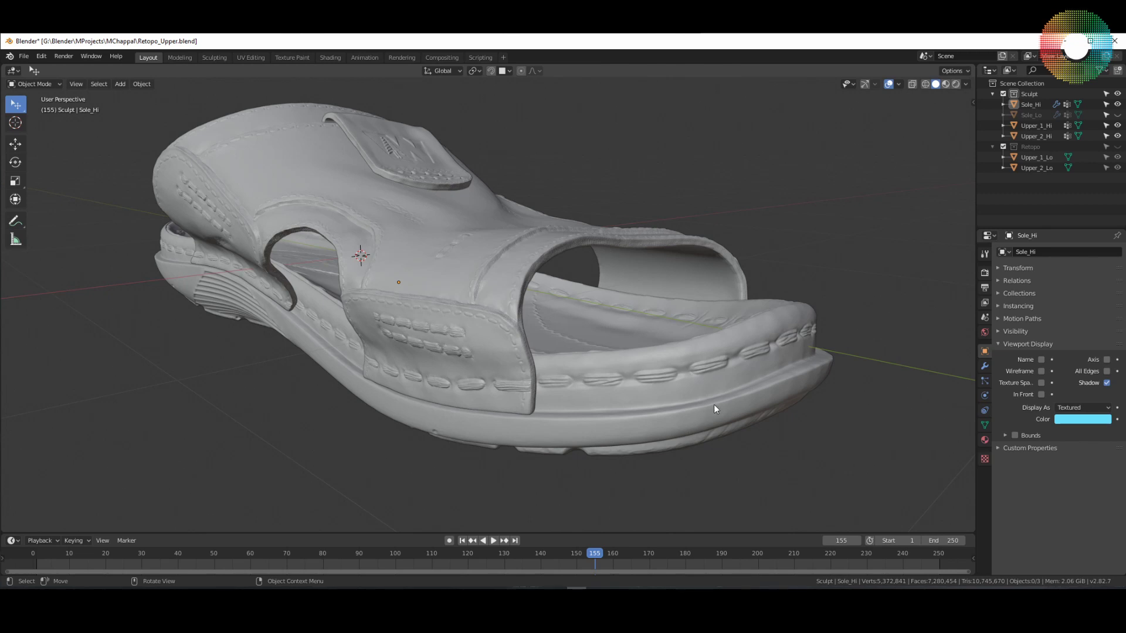
Step: Orbit and pan along the sandal's side and upper strap, reselecting Sole_Hi
{"action": "middle_click_drag", "start_coordinate": [713, 404], "coordinate": [692, 458]}
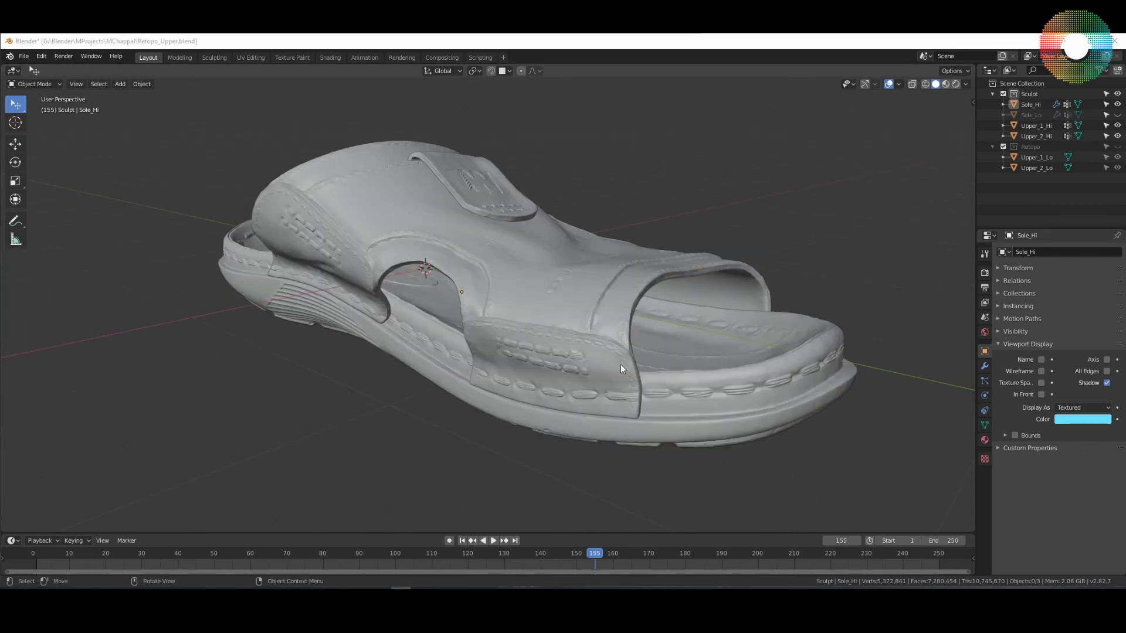
{"action": "middle_click_drag", "start_coordinate": [678, 382], "coordinate": [530, 372]}
{"action": "scroll", "coordinate": [406, 373], "scroll_direction": "up", "scroll_amount": 4}
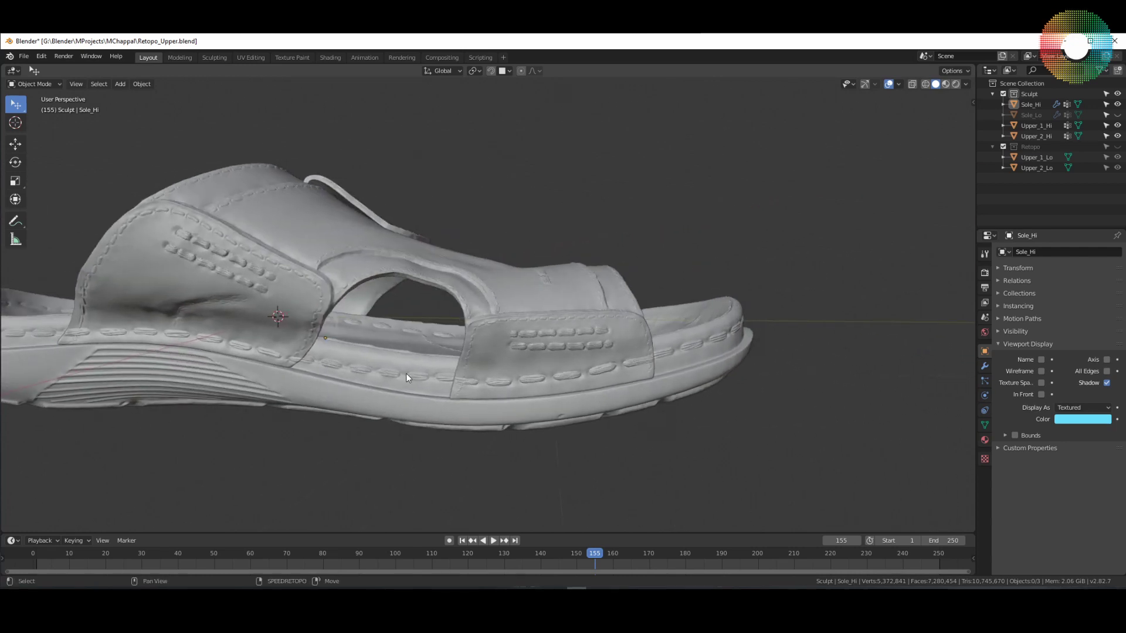
{"action": "middle_click_drag", "start_coordinate": [405, 373], "coordinate": [523, 362]}
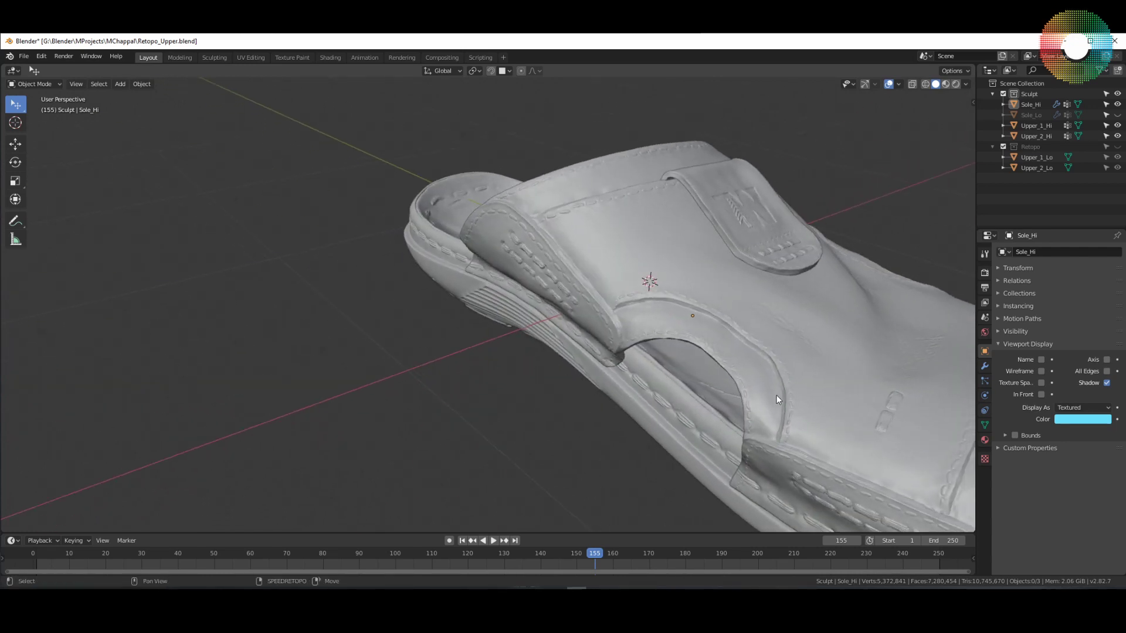
{"action": "middle_click_drag", "start_coordinate": [776, 395], "coordinate": [486, 298]}
{"action": "scroll", "coordinate": [527, 317], "scroll_direction": "down", "scroll_amount": 3}
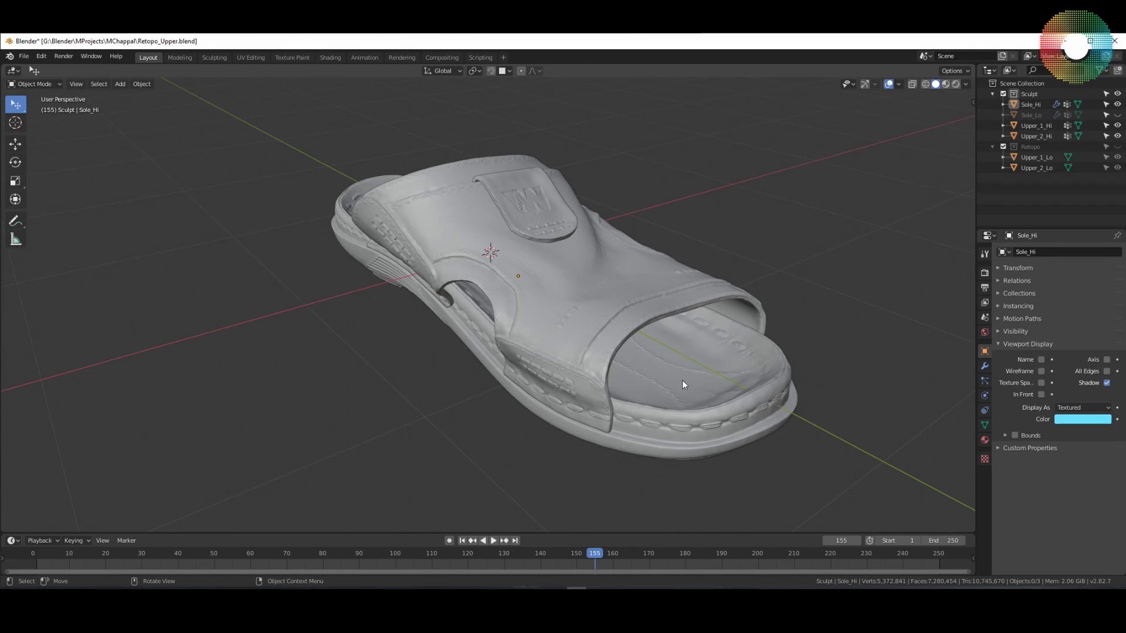
{"action": "left_click", "coordinate": [679, 396]}
{"action": "scroll", "coordinate": [662, 421], "scroll_direction": "up", "scroll_amount": 1}
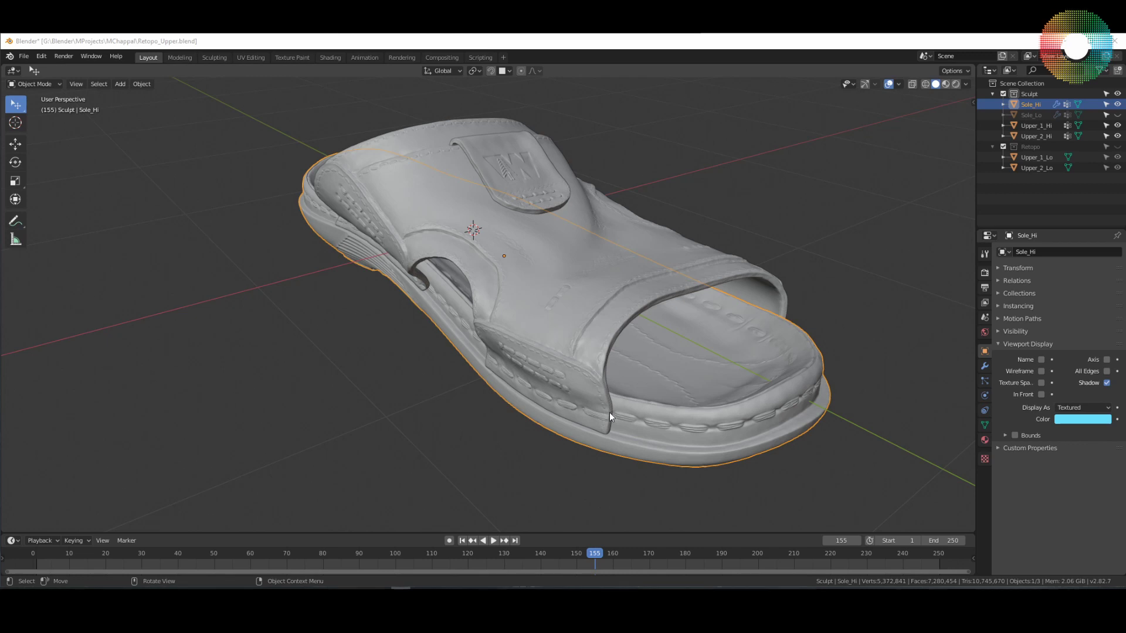
{"action": "middle_click_drag", "start_coordinate": [610, 412], "coordinate": [610, 412], "text": "shift"}
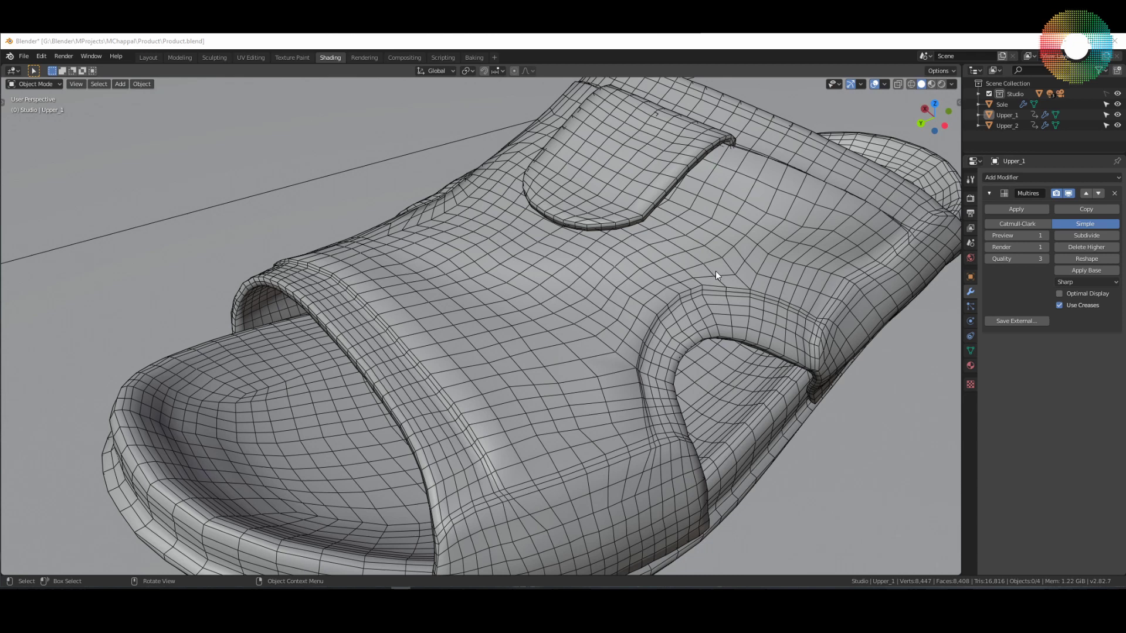
Step: Select Sole, switch to Material Preview shading, and inspect the strap stitching close up
{"action": "left_click", "coordinate": [749, 364]}
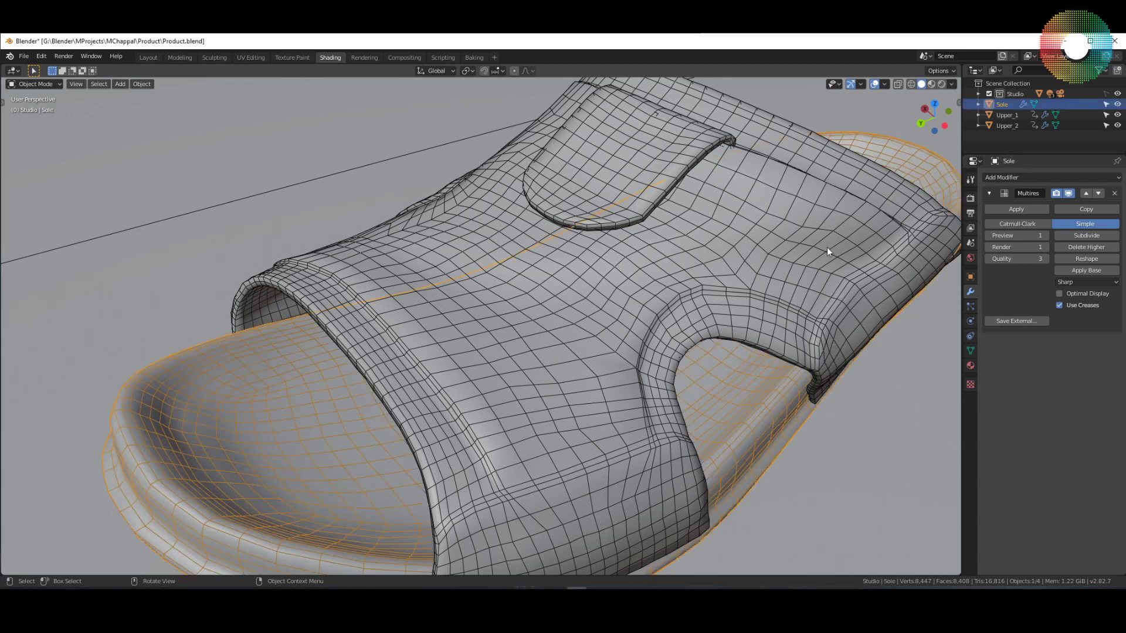
{"action": "left_click", "coordinate": [931, 83]}
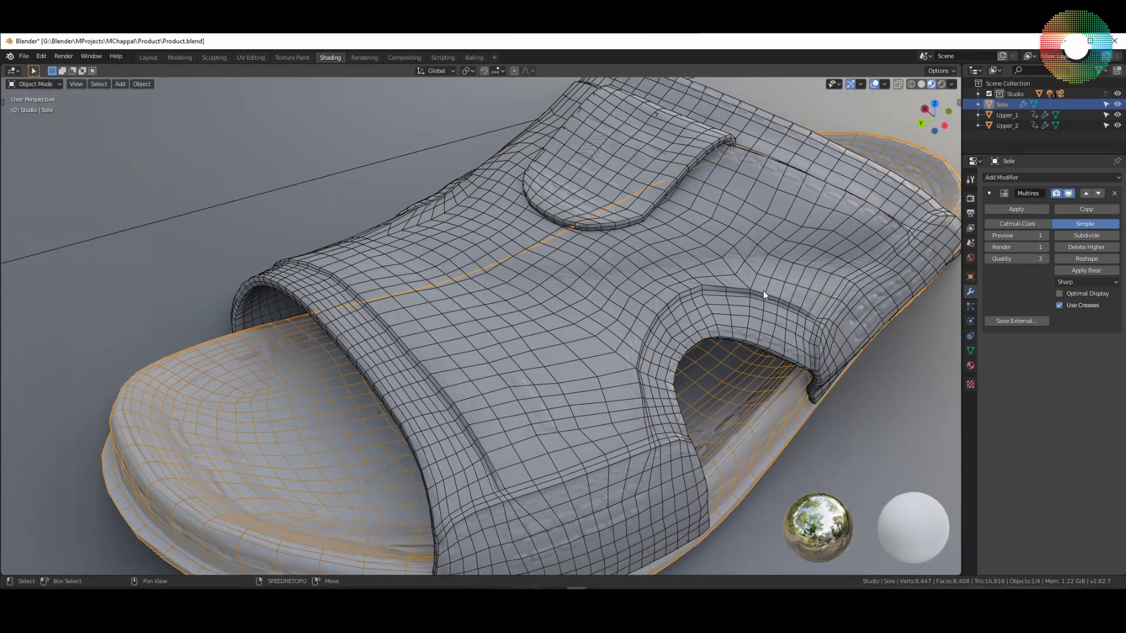
{"action": "middle_click_drag", "start_coordinate": [762, 291], "coordinate": [773, 445]}
{"action": "middle_click_drag", "start_coordinate": [592, 442], "coordinate": [644, 404]}
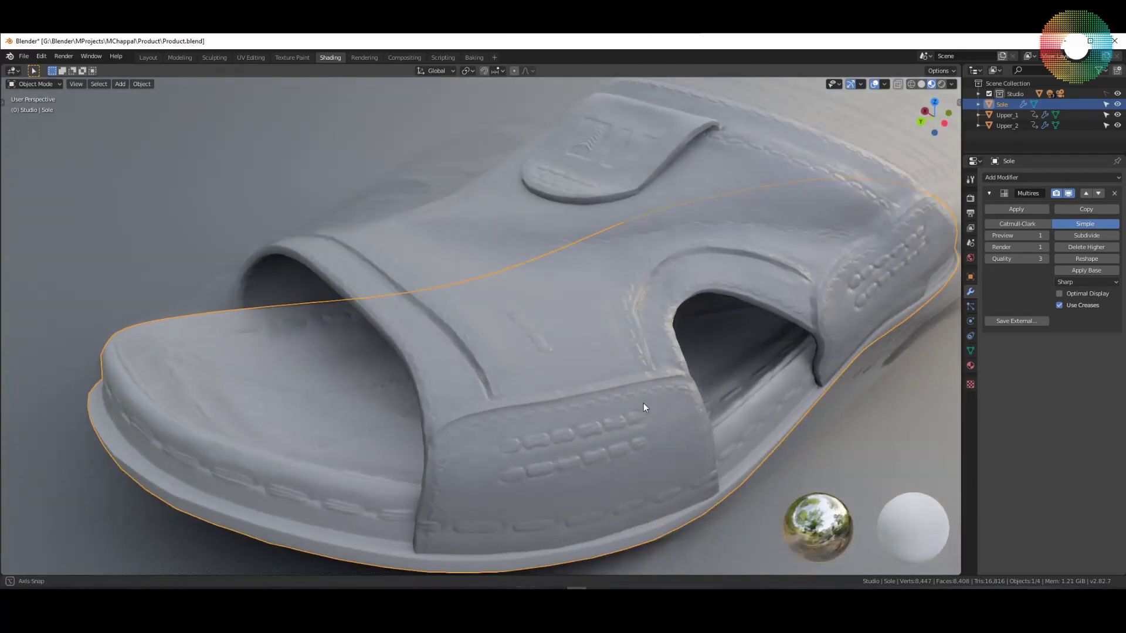
{"action": "scroll", "coordinate": [601, 450], "scroll_direction": "up", "scroll_amount": 3}
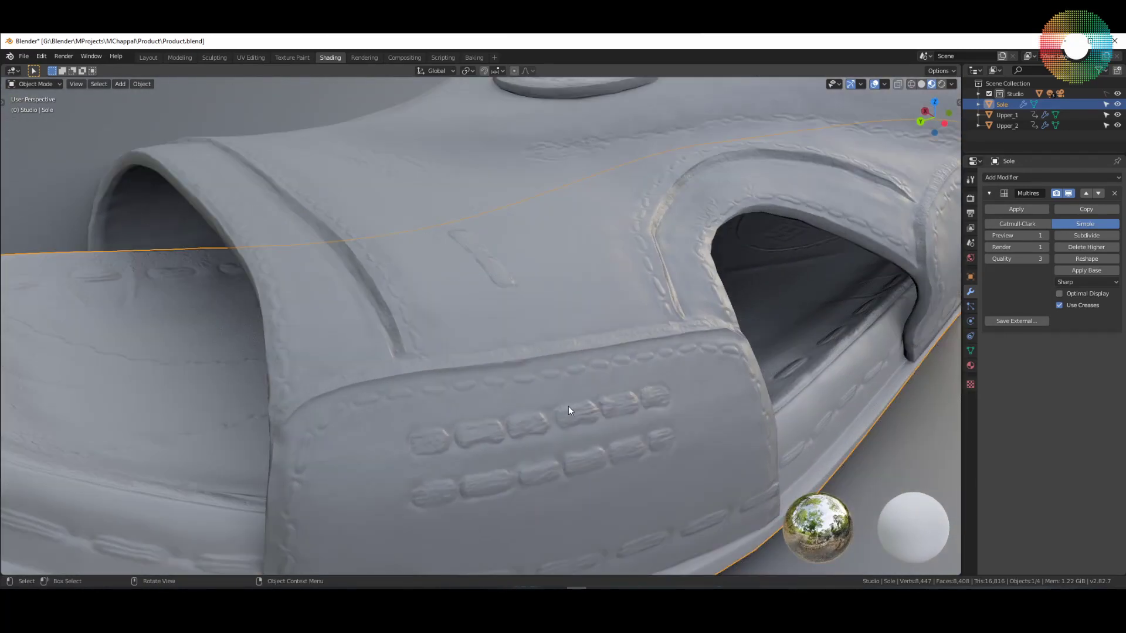
{"action": "middle_click_drag", "start_coordinate": [568, 405], "coordinate": [512, 407]}
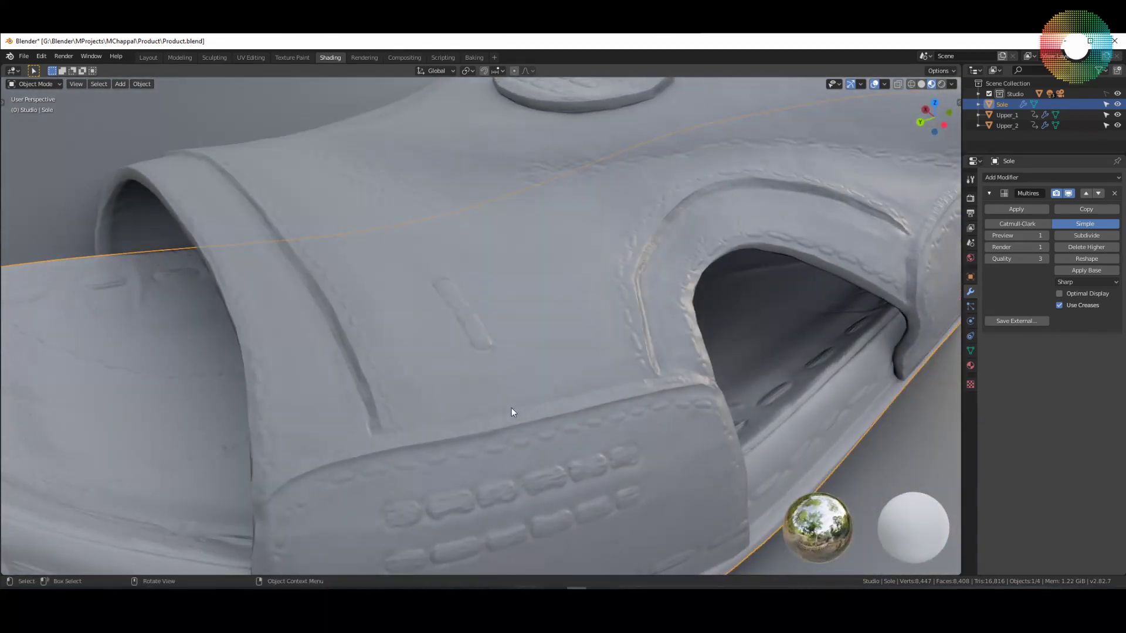
{"action": "scroll", "coordinate": [511, 407], "scroll_direction": "down", "scroll_amount": 8}
{"action": "key", "text": "alt+a"}
{"action": "middle_click_drag", "start_coordinate": [601, 396], "coordinate": [670, 381]}
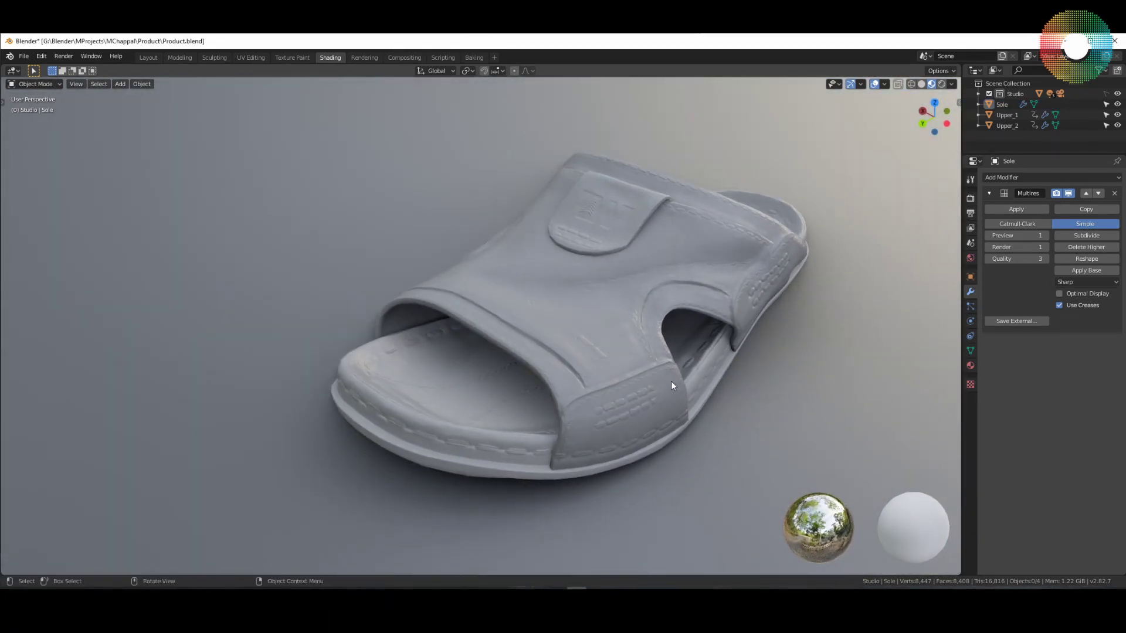
Step: Split off a Shader Editor and link the texture into the Principled BSDF Base Color
{"action": "left_click_drag", "start_coordinate": [3, 67], "coordinate": [488, 76]}
{"action": "left_click", "coordinate": [13, 70]}
{"action": "left_click", "coordinate": [39, 179]}
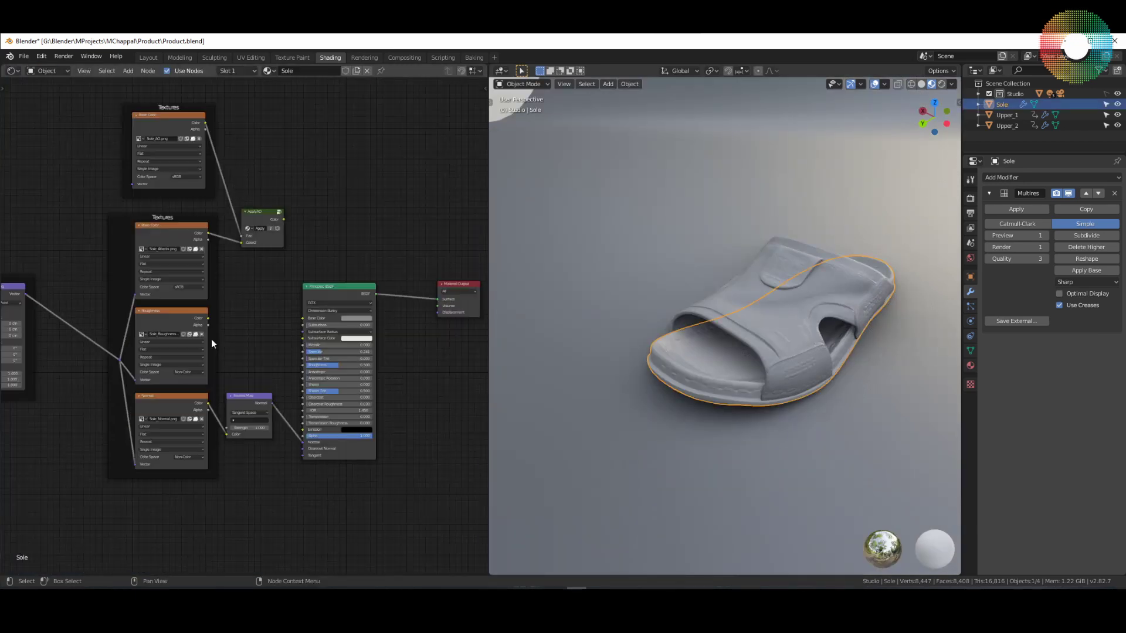
{"action": "right_click", "coordinate": [292, 299]}
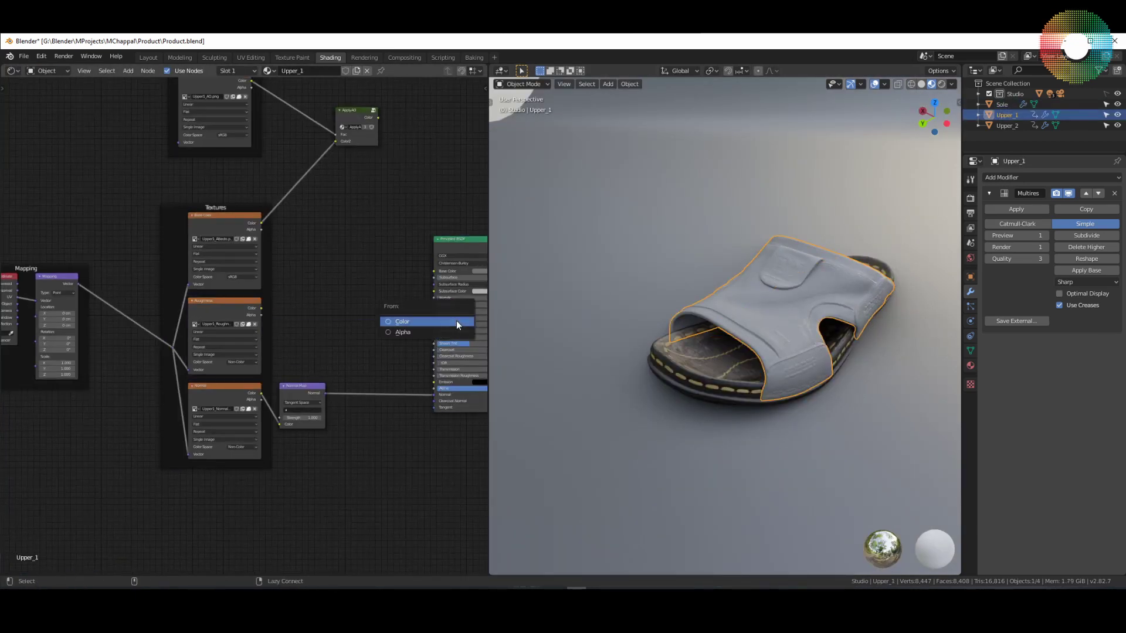
{"action": "right_click_drag", "start_coordinate": [271, 364], "coordinate": [354, 270], "text": "alt"}
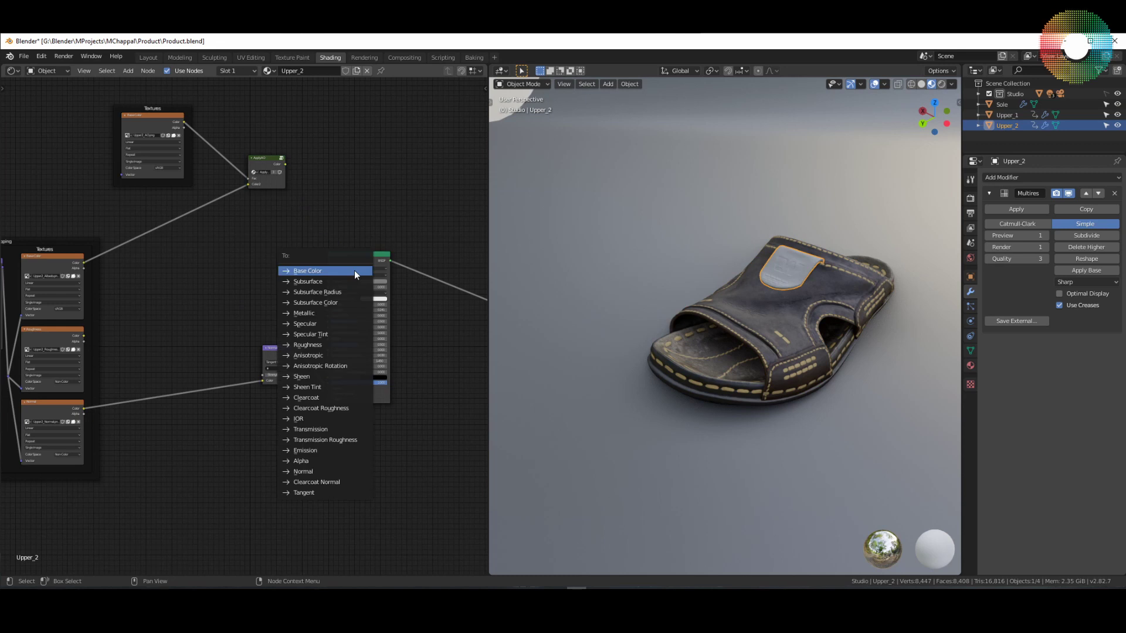
{"action": "left_click", "coordinate": [354, 270]}
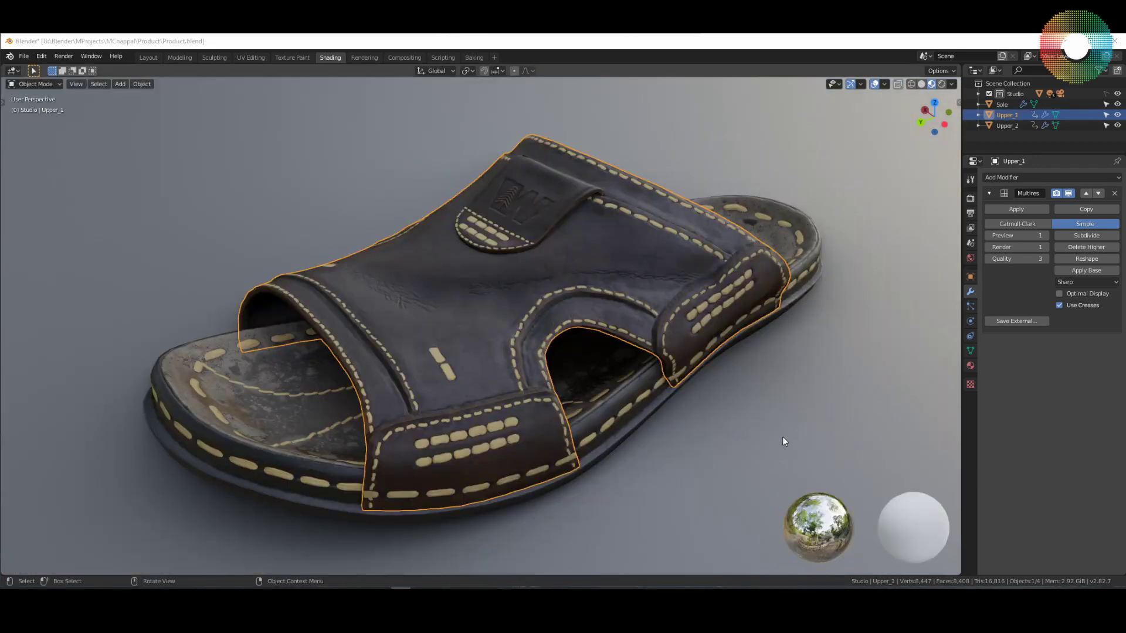
Step: Orbit the leather-textured sandal with the wireframe overlay shown
{"action": "mouse_move", "coordinate": [740, 415]}
{"action": "middle_mouse_down"}
{"action": "mouse_move", "coordinate": [713, 422]}
{"action": "mouse_move", "coordinate": [760, 422]}
{"action": "middle_mouse_up"}
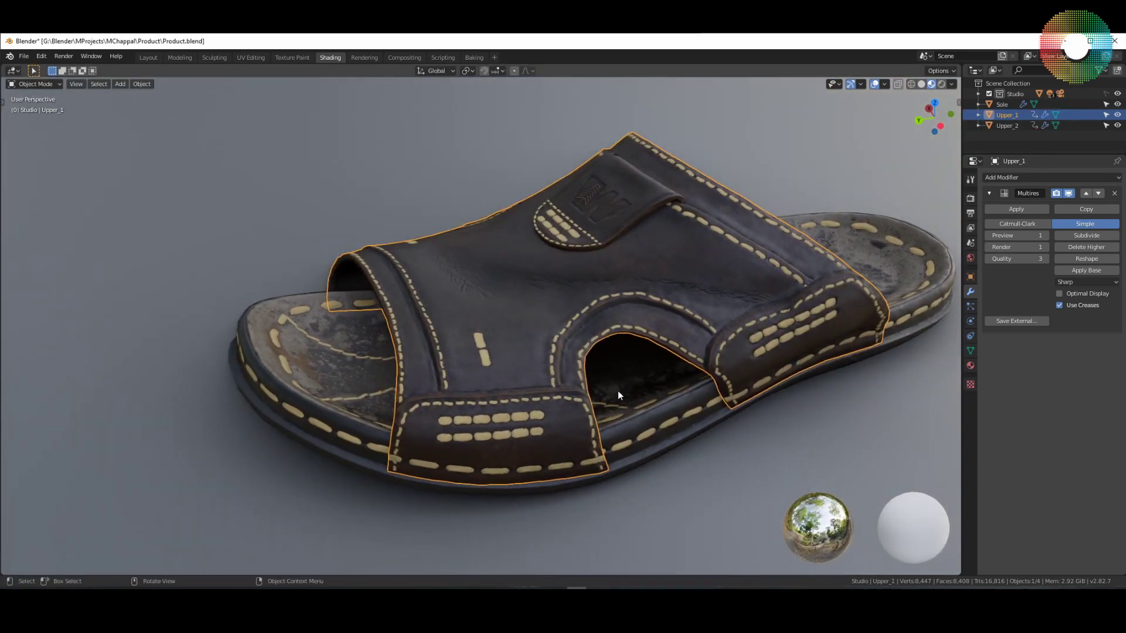
{"action": "key", "text": "shift+z"}
{"action": "middle_click_drag", "start_coordinate": [645, 400], "coordinate": [762, 396]}
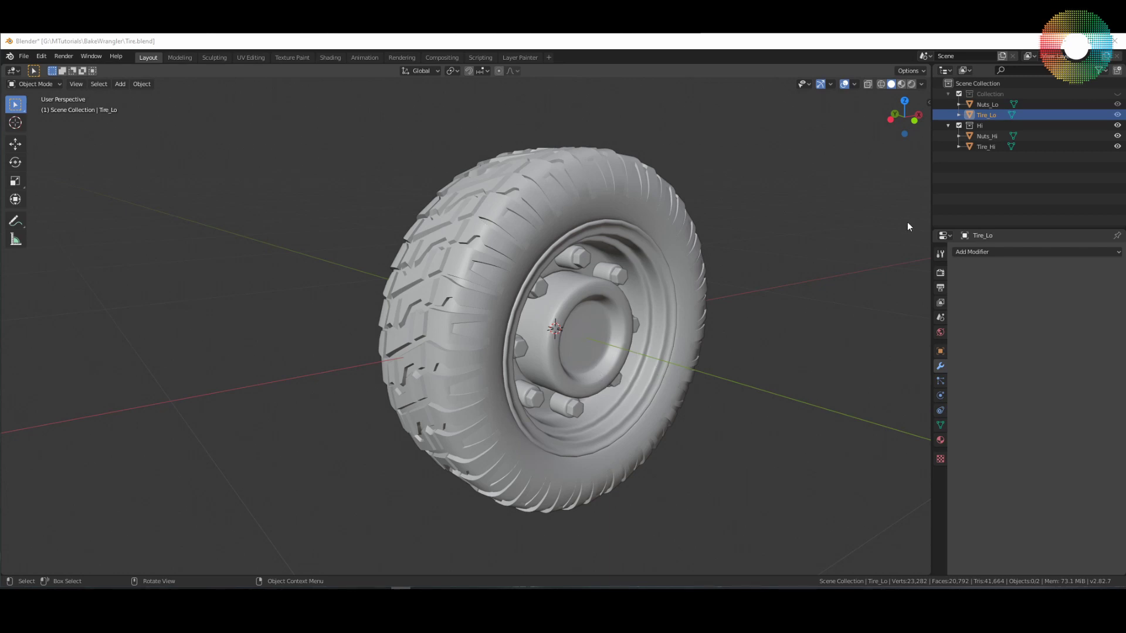
Step: Hide the Hi collection, show the low-poly Collection, and select Tire_Lo
{"action": "left_click", "coordinate": [643, 267]}
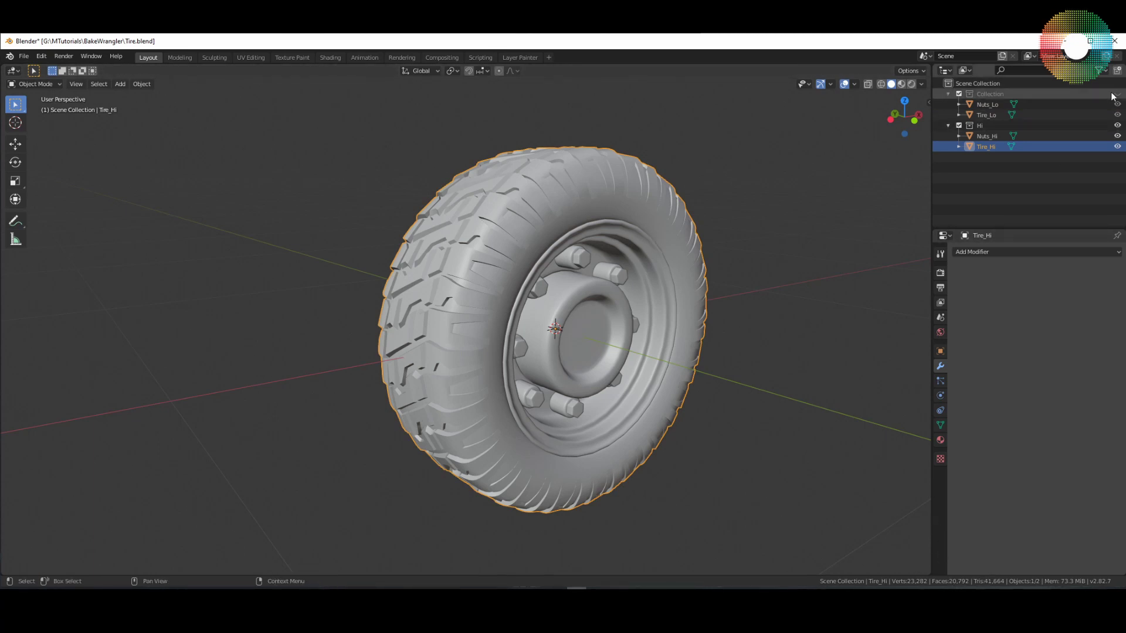
{"action": "left_click", "coordinate": [1118, 125]}
{"action": "left_click", "coordinate": [1117, 94]}
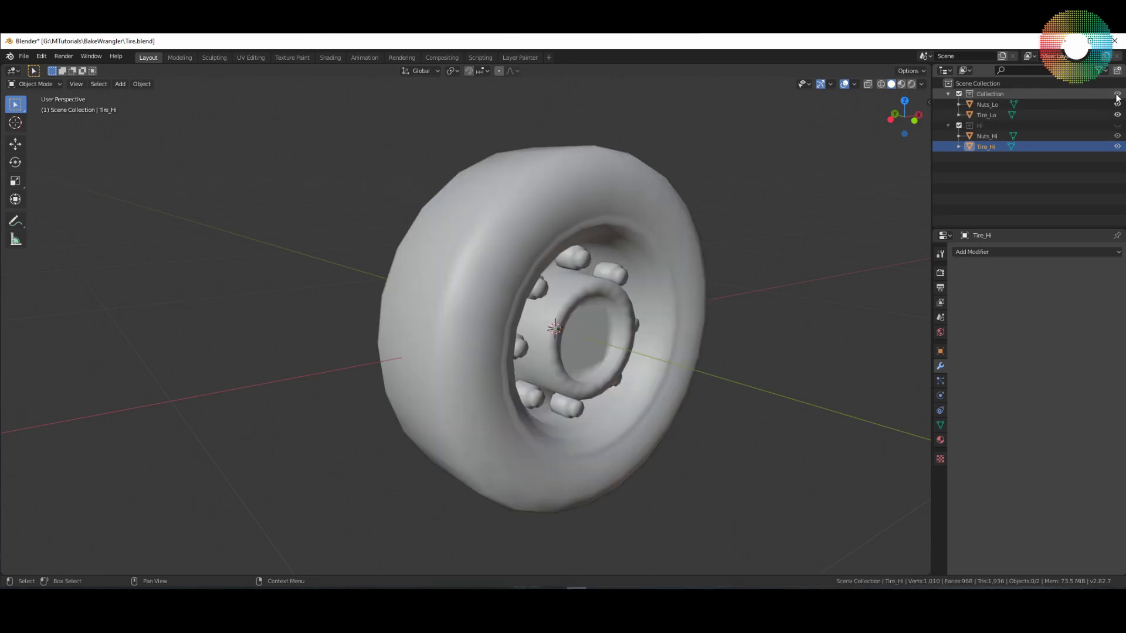
{"action": "left_click", "coordinate": [560, 328]}
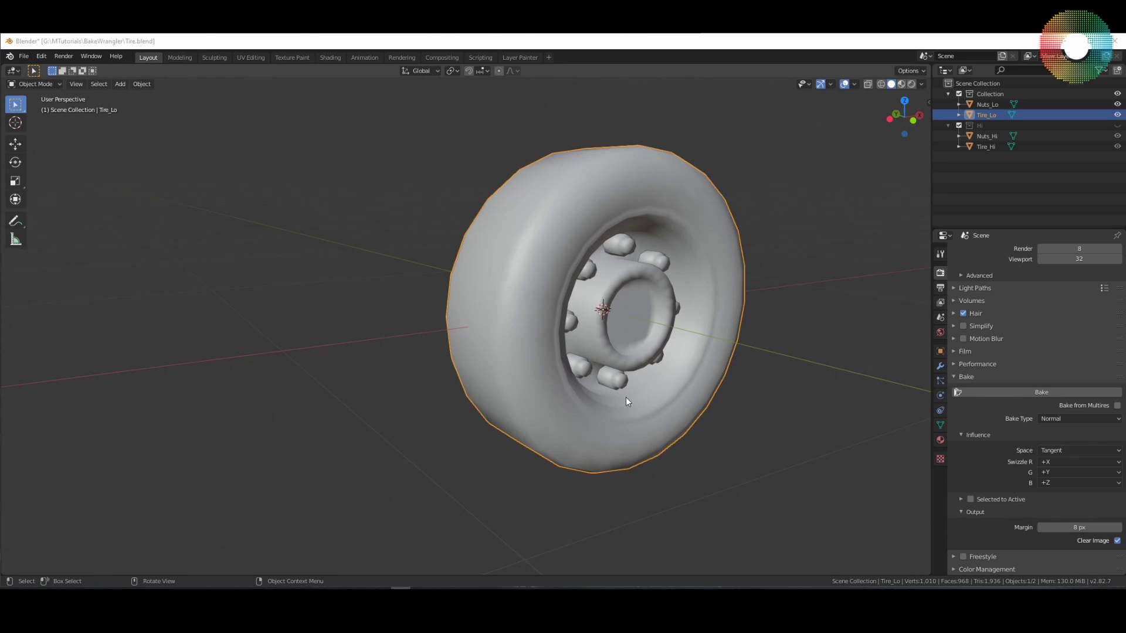
{"action": "left_click", "coordinate": [250, 57]}
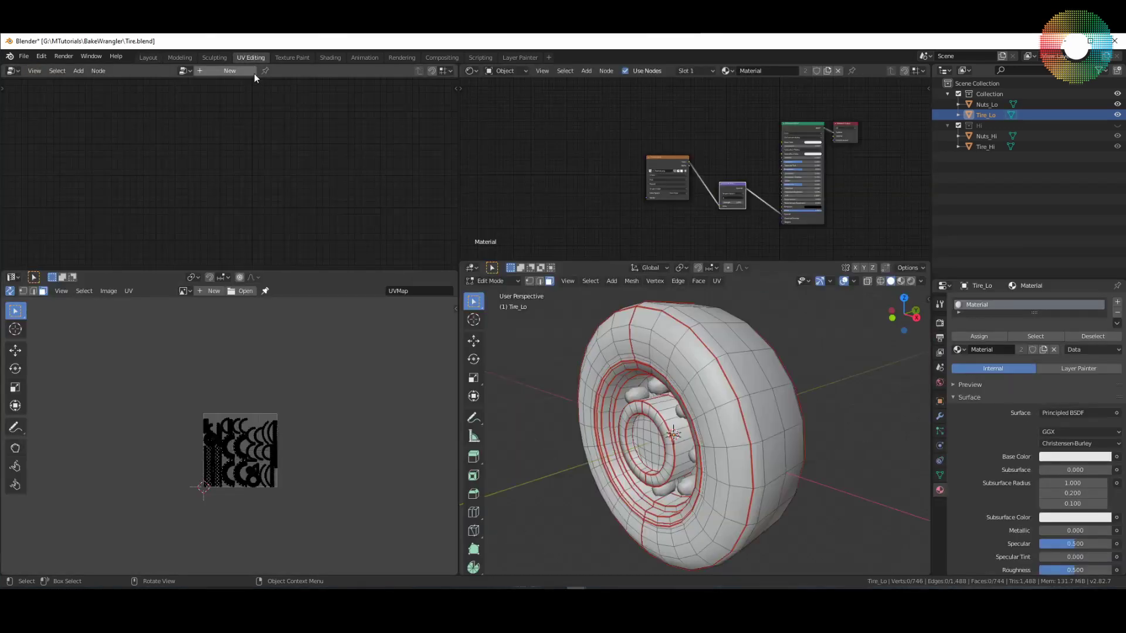
{"action": "middle_click_drag", "start_coordinate": [541, 387], "coordinate": [699, 416]}
{"action": "left_click", "coordinate": [994, 107]}
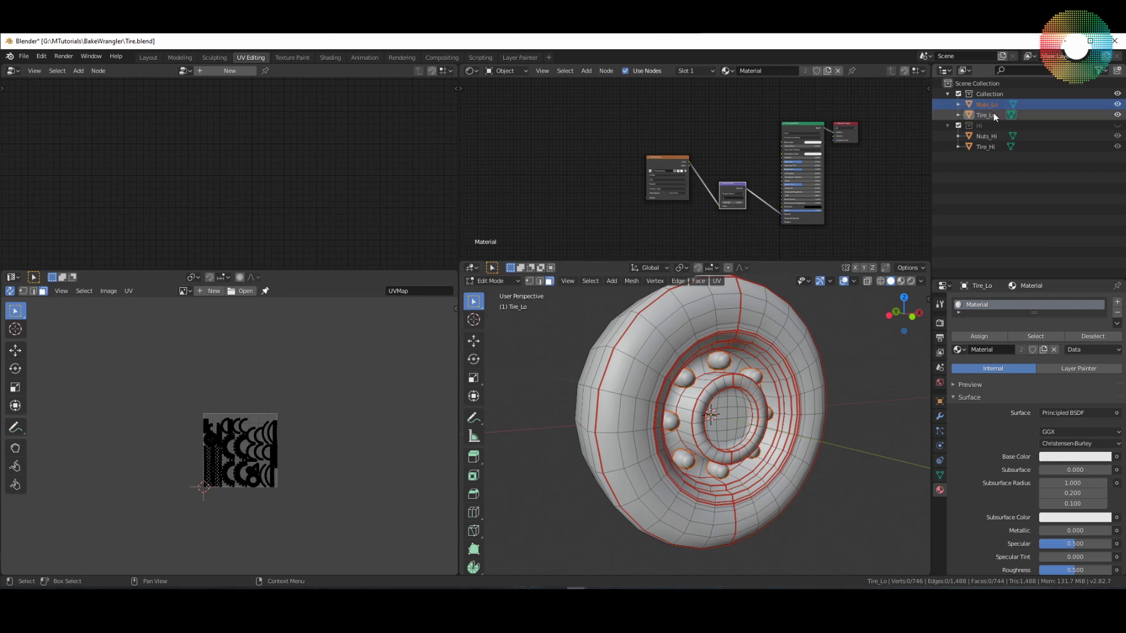
{"action": "key", "text": "Tab"}
{"action": "left_click", "coordinate": [990, 114], "text": "ctrl"}
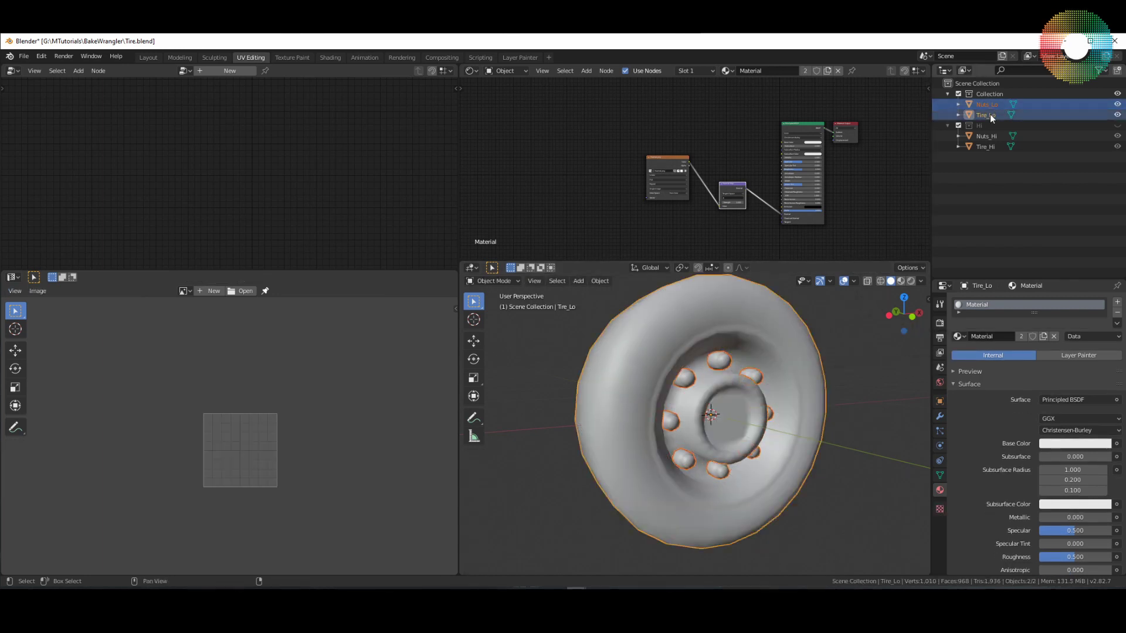
{"action": "key", "text": "ctrl+Tab"}
{"action": "left_click", "coordinate": [800, 433]}
{"action": "scroll", "coordinate": [263, 420], "scroll_direction": "up", "scroll_amount": 6}
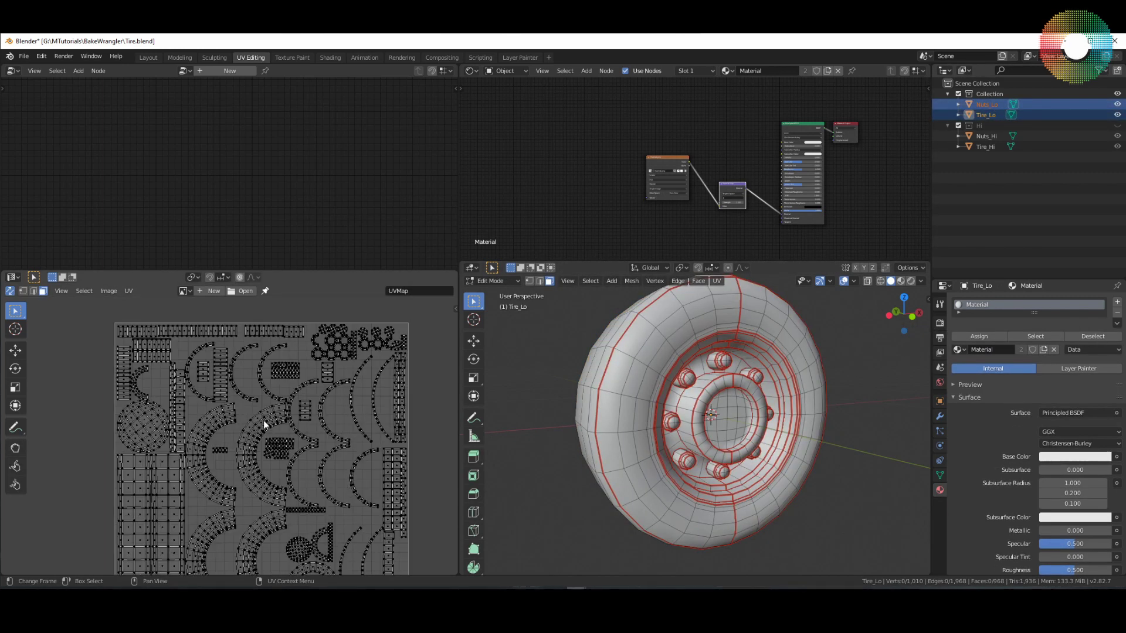
{"action": "key", "text": "a"}
{"action": "middle_click_drag", "start_coordinate": [795, 418], "coordinate": [745, 432]}
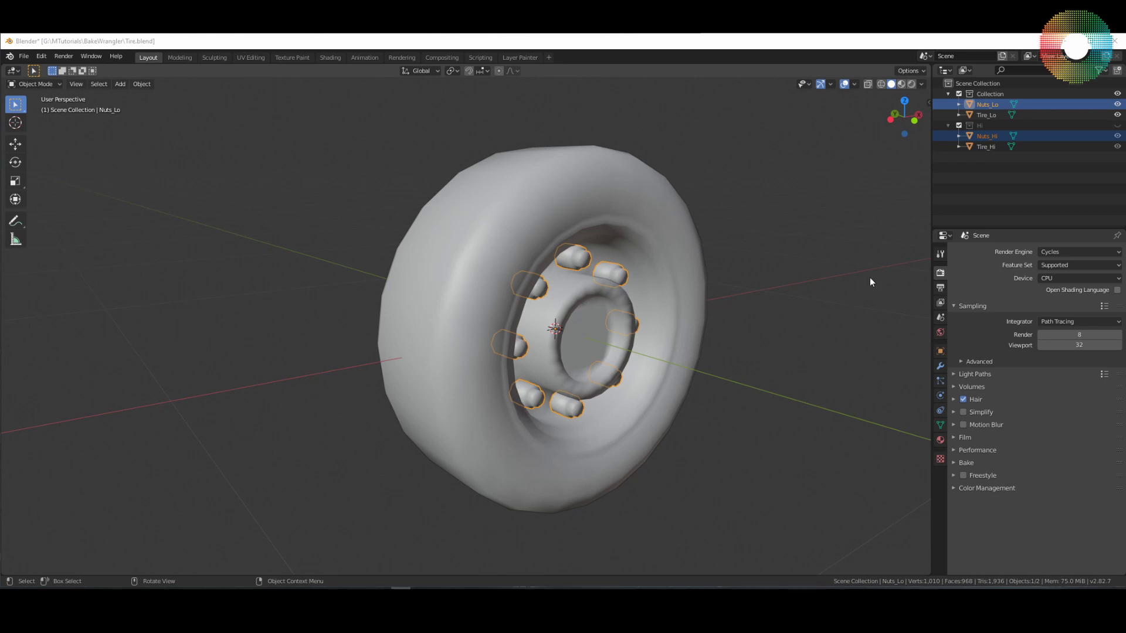
Step: Show the Hi collection and select Tire_Hi with Tire_Lo as the active object
{"action": "left_click", "coordinate": [1117, 125]}
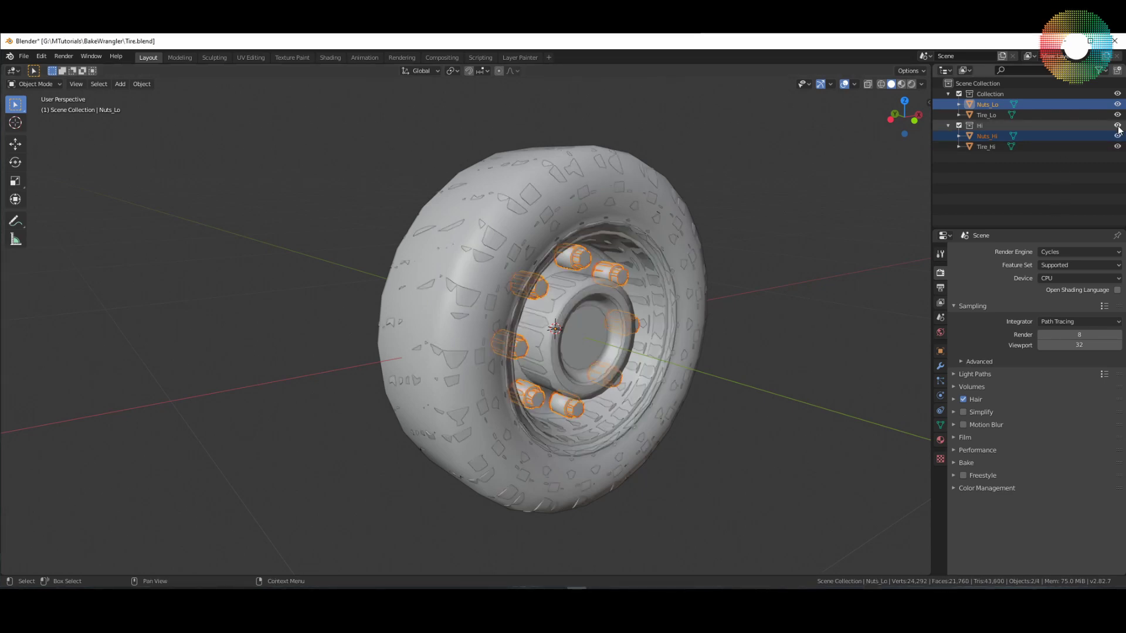
{"action": "left_click", "coordinate": [984, 160]}
{"action": "left_click", "coordinate": [987, 148]}
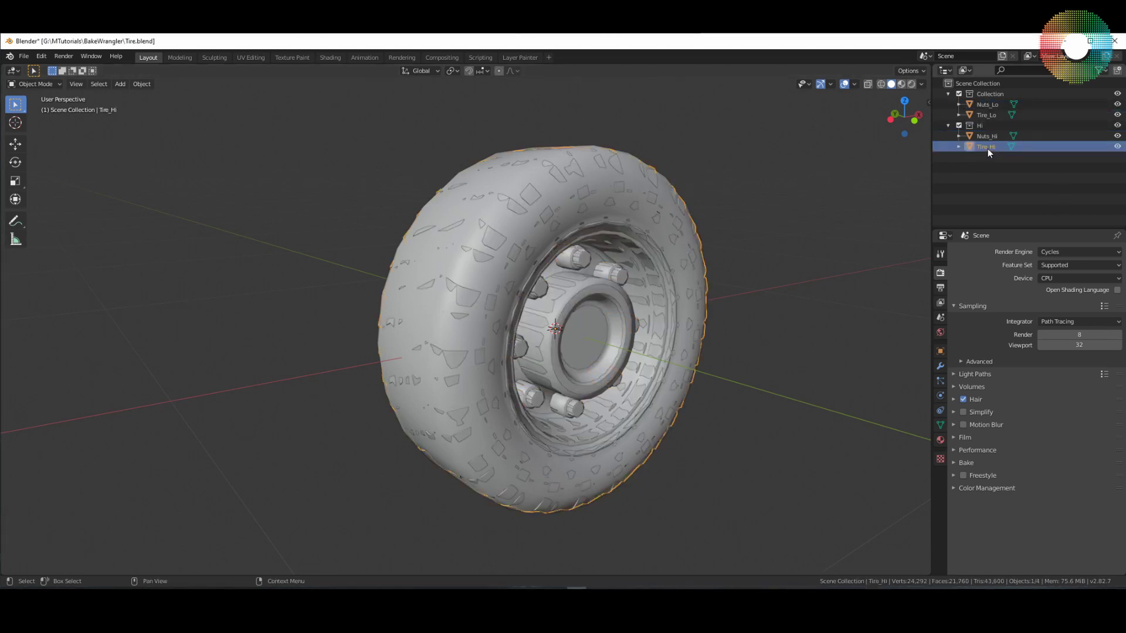
{"action": "left_click", "coordinate": [988, 115], "text": "ctrl"}
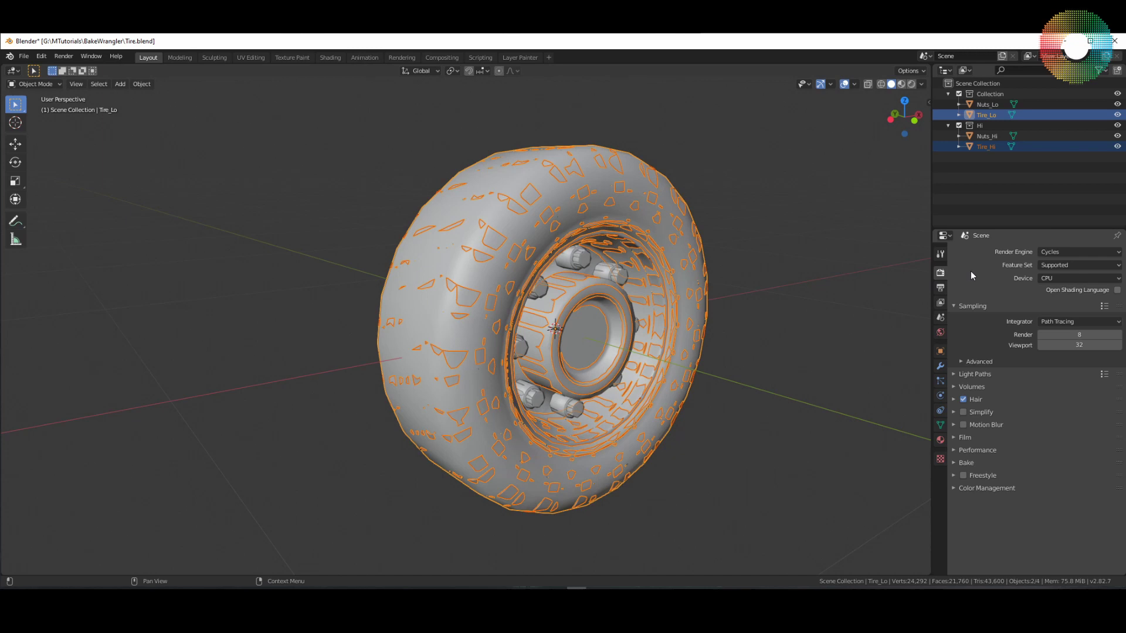
Step: Set the Render Bake type to Normal
{"action": "left_click", "coordinate": [953, 466]}
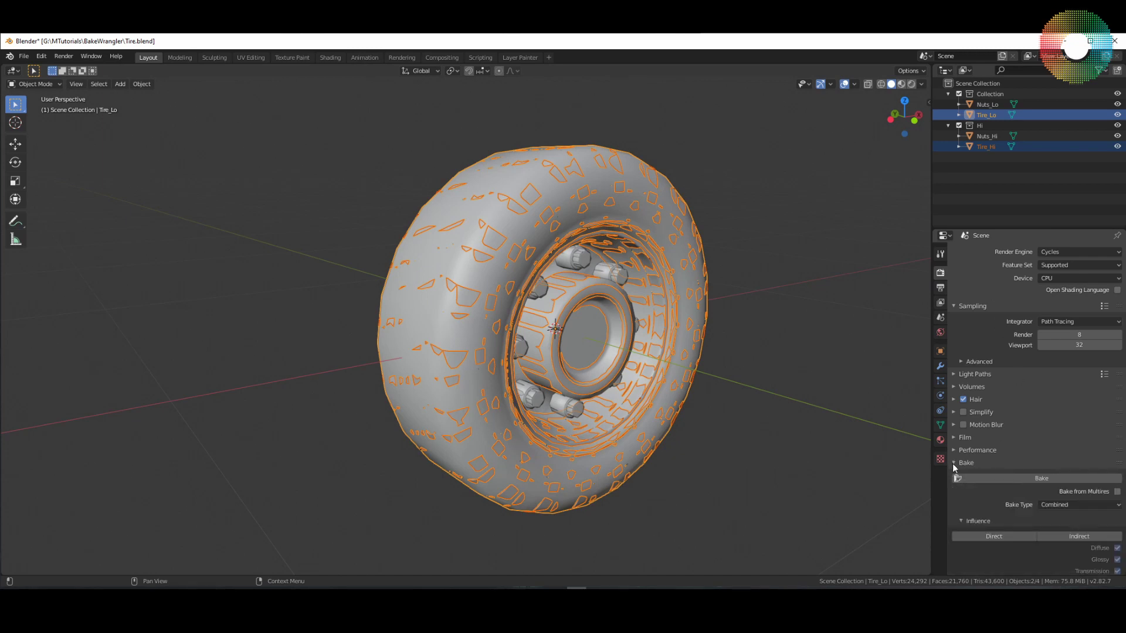
{"action": "scroll", "coordinate": [1038, 475], "scroll_direction": "down", "scroll_amount": 4}
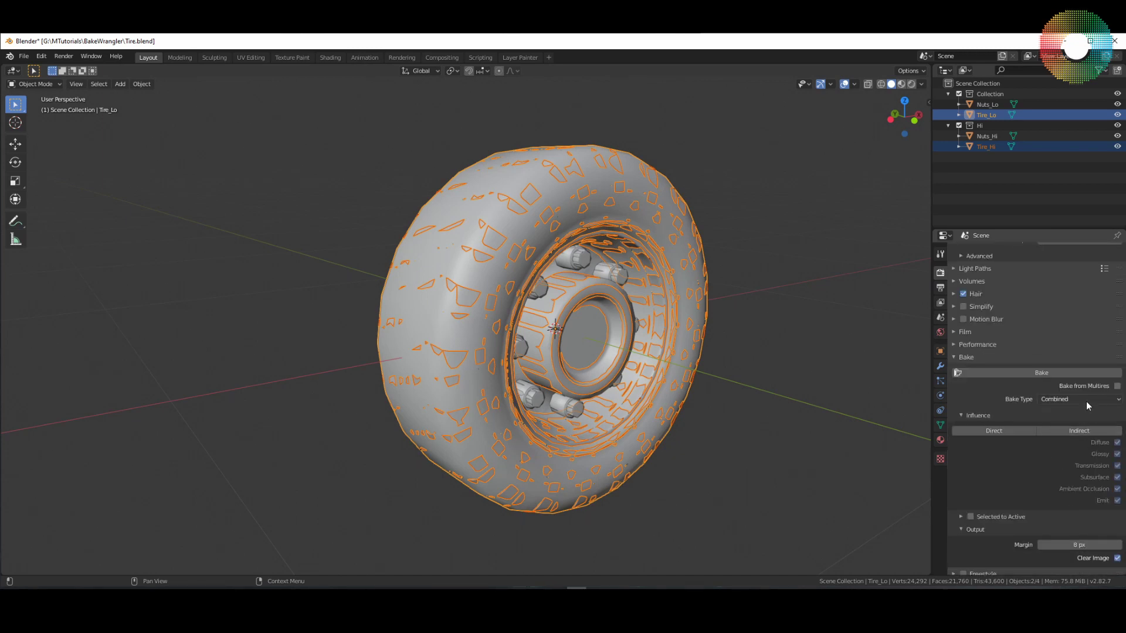
{"action": "left_click", "coordinate": [1086, 399]}
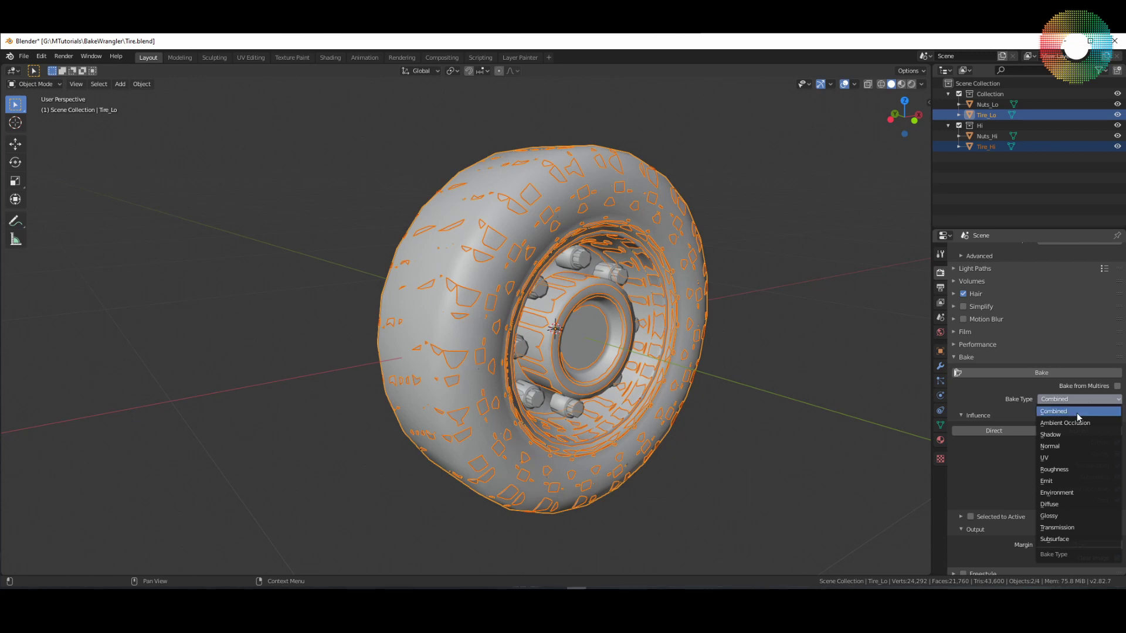
{"action": "left_click", "coordinate": [1063, 445]}
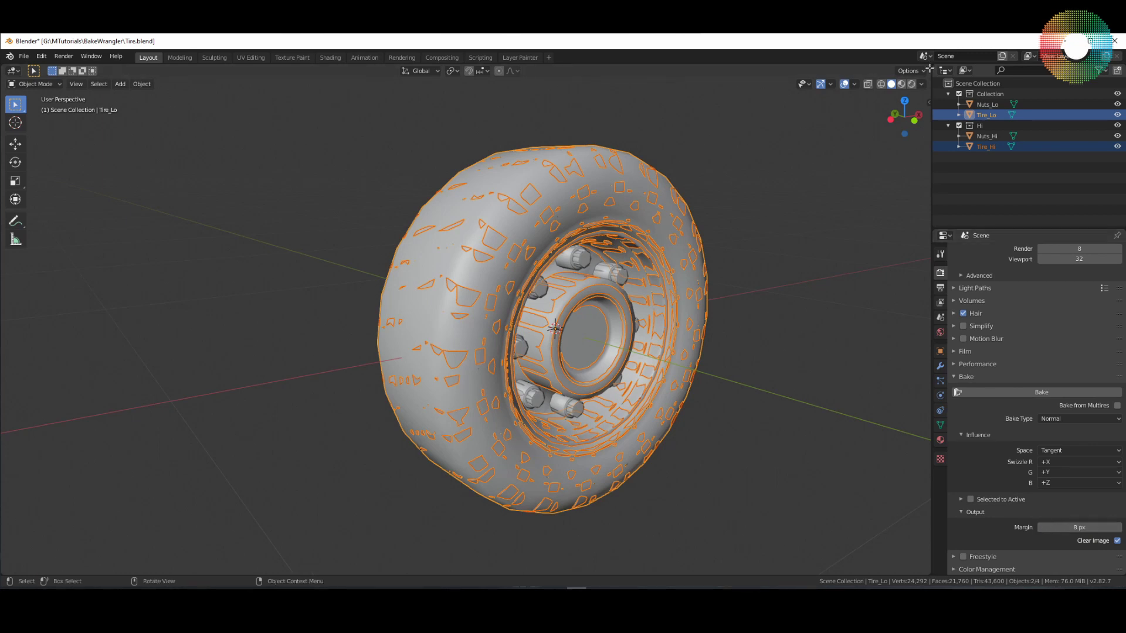
Step: Split the viewport, make the right half a Shader Editor, and give the low-poly tire a new material
{"action": "left_click_drag", "start_coordinate": [927, 66], "coordinate": [583, 84]}
{"action": "left_click", "coordinate": [548, 71]}
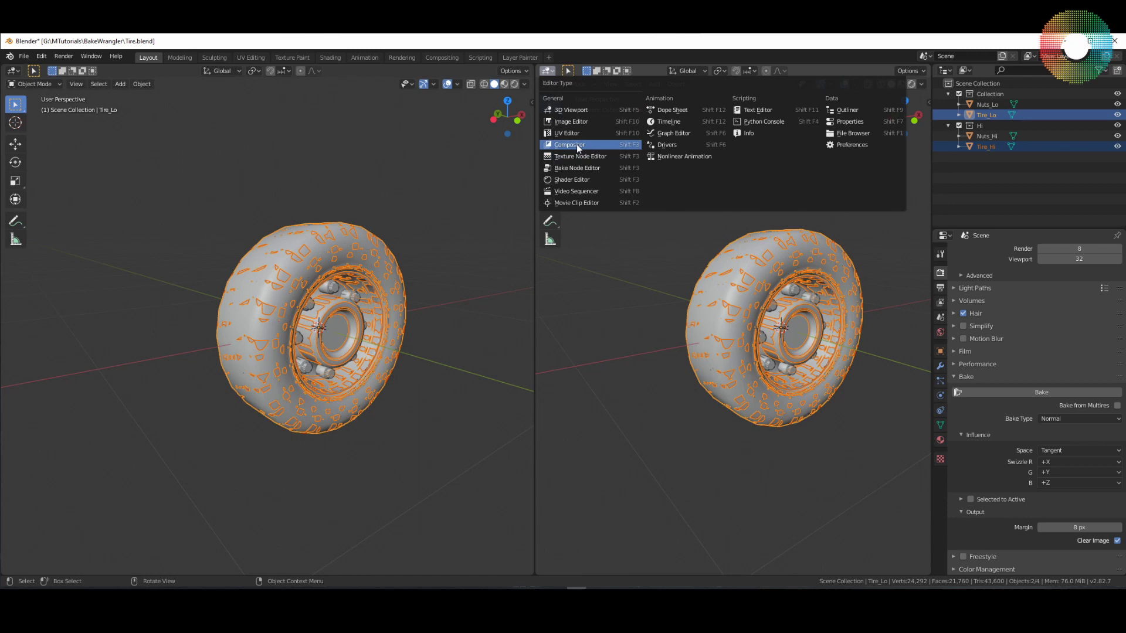
{"action": "left_click", "coordinate": [586, 179]}
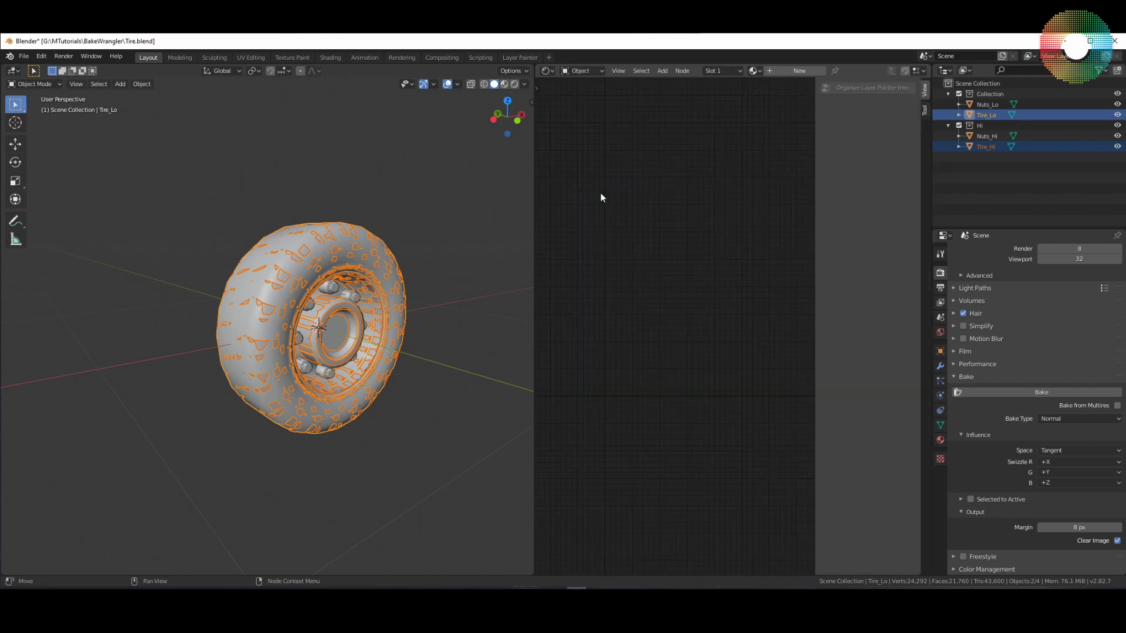
{"action": "left_click", "coordinate": [780, 70]}
{"action": "middle_click_drag", "start_coordinate": [726, 312], "coordinate": [780, 369]}
{"action": "scroll", "coordinate": [749, 352], "scroll_direction": "down", "scroll_amount": 1}
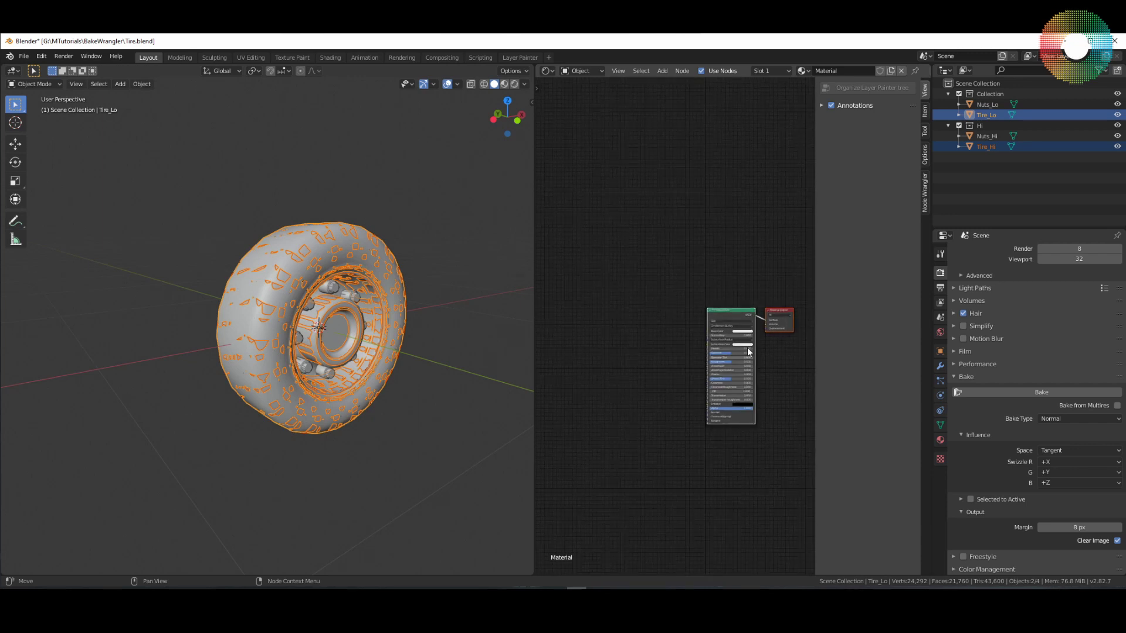
{"action": "scroll", "coordinate": [693, 370], "scroll_direction": "up", "scroll_amount": 2}
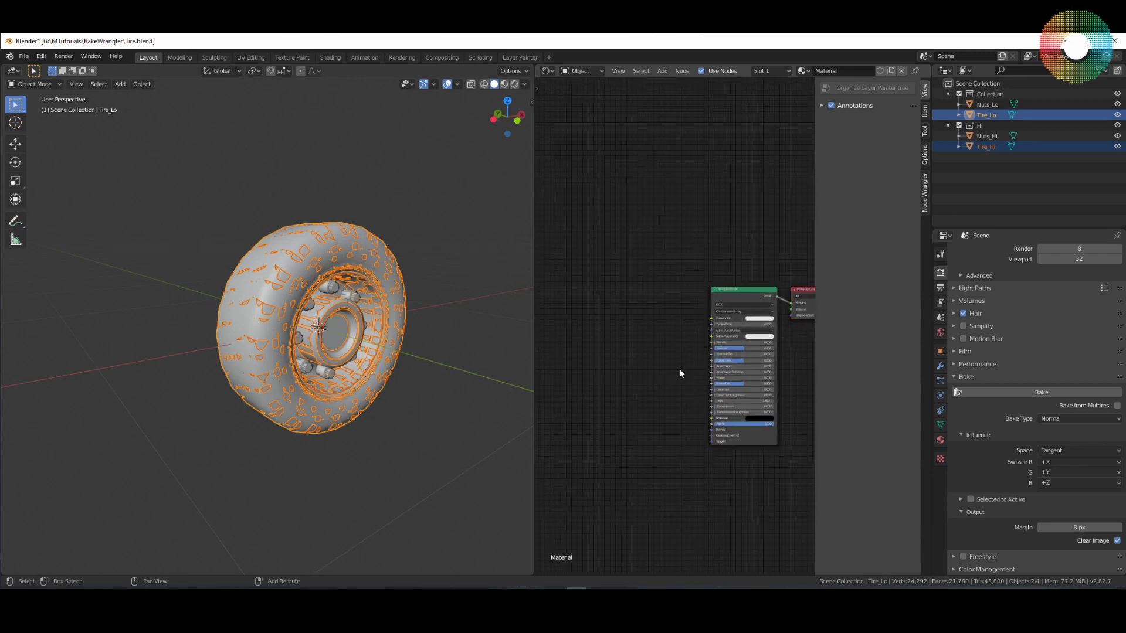
Step: Add an Image Texture node to the left of the Principled BSDF
{"action": "key", "text": "shift+a"}
{"action": "mouse_move", "coordinate": [657, 416]}
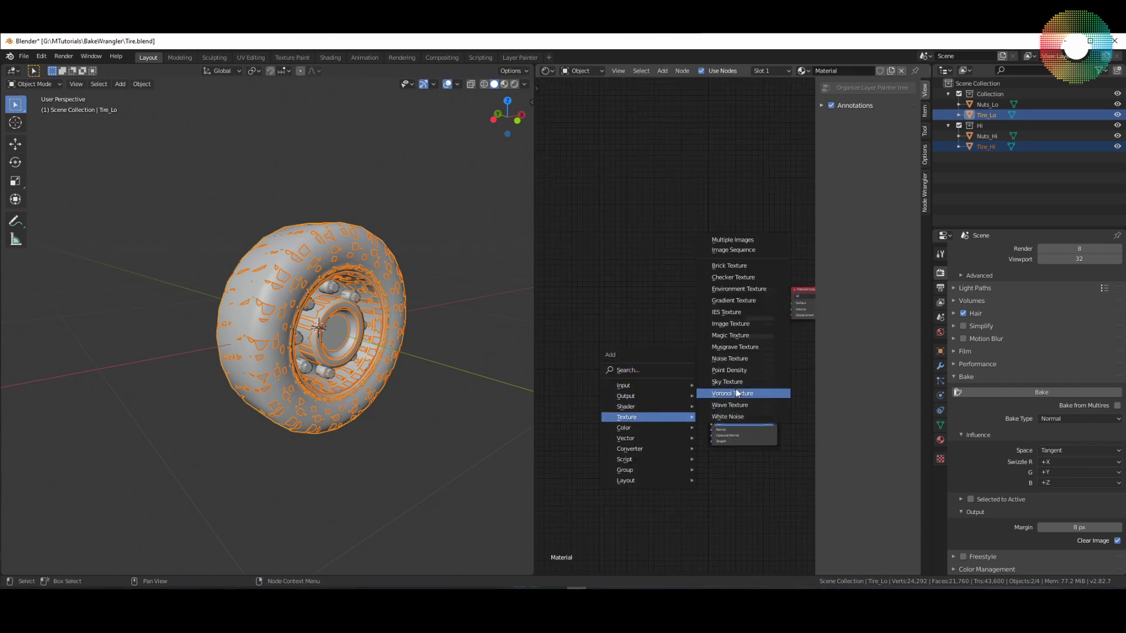
{"action": "left_click", "coordinate": [742, 324]}
{"action": "left_click", "coordinate": [598, 321]}
{"action": "scroll", "coordinate": [623, 382], "scroll_direction": "up", "scroll_amount": 2}
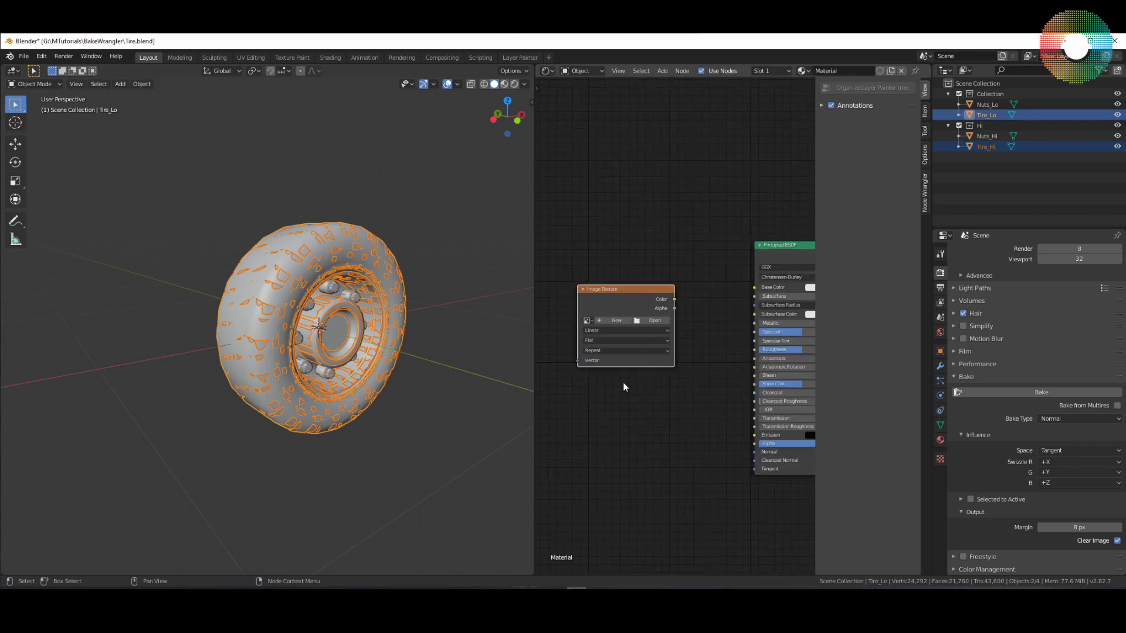
Step: Create a new 2048 × 2048 image named Normal_test in the Image Texture node
{"action": "left_click", "coordinate": [618, 321]}
{"action": "left_click", "coordinate": [654, 326]}
{"action": "type", "text": "2048"}
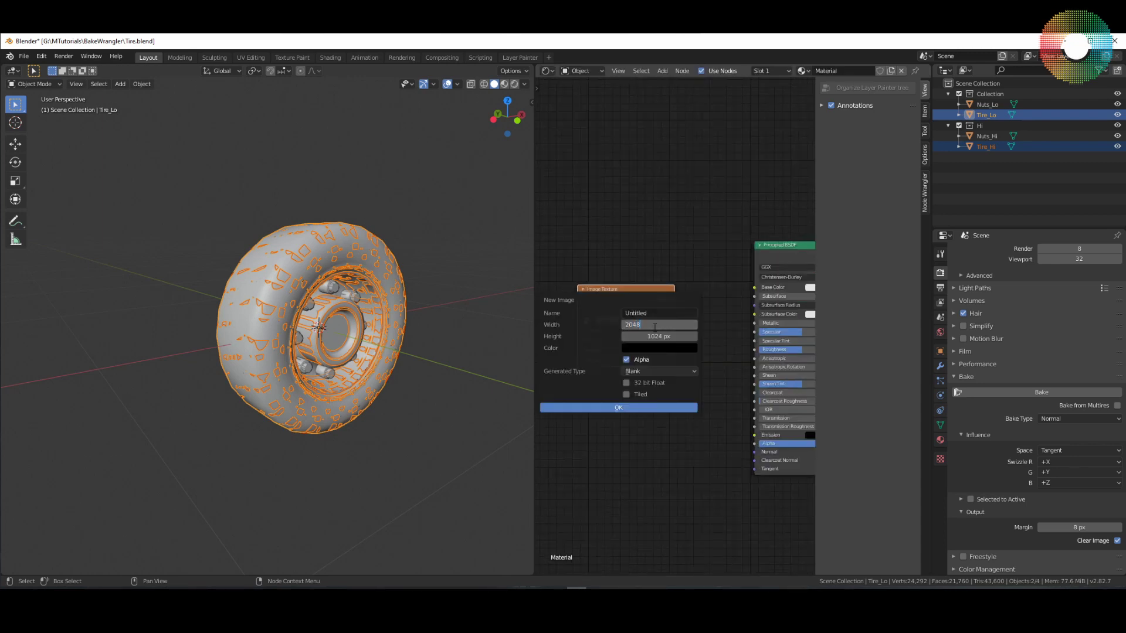
{"action": "key", "text": "Tab"}
{"action": "type", "text": "2048"}
{"action": "key", "text": "Tab"}
{"action": "type", "text": "Normal_test"}
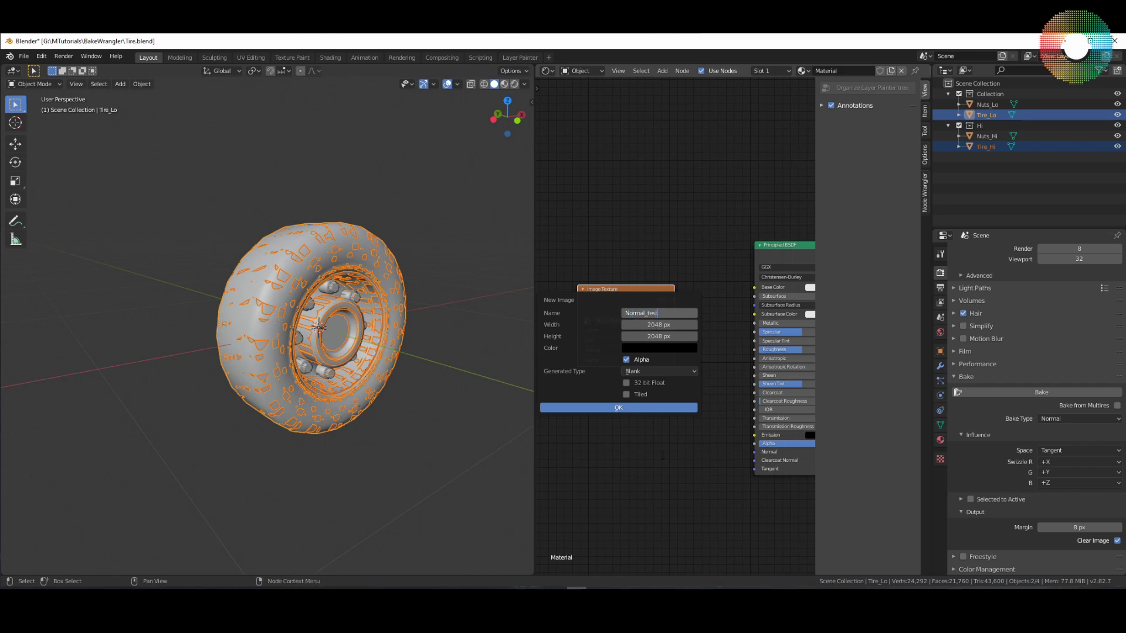
{"action": "key", "text": "Return"}
{"action": "left_click", "coordinate": [613, 409]}
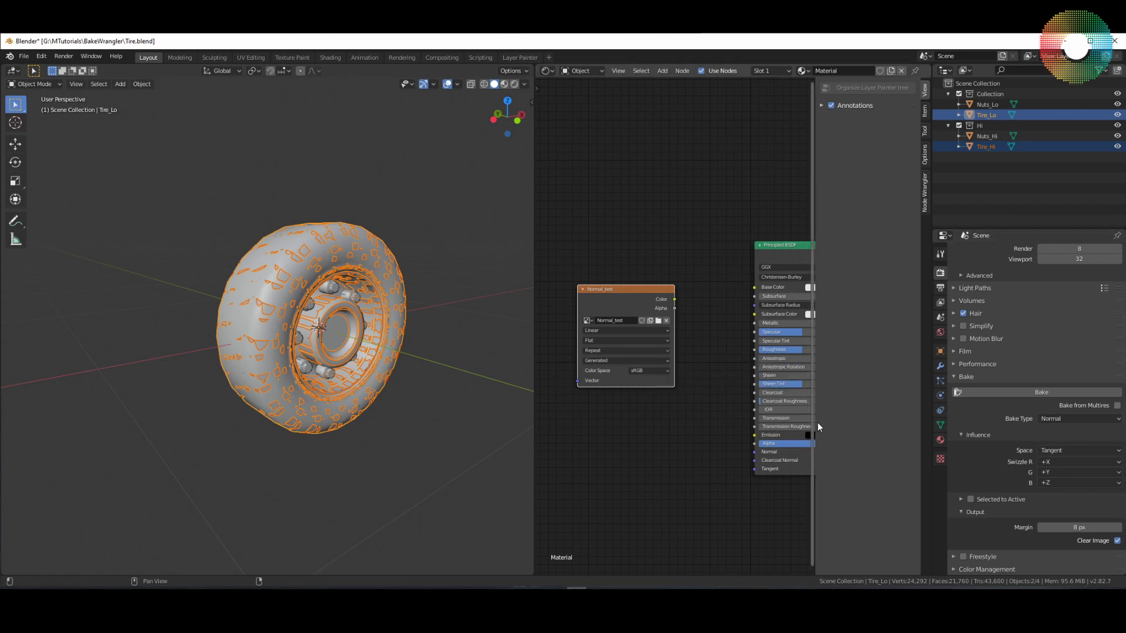
Step: Hide the node editor sidebar and pan until the Material Output node is visible
{"action": "key", "text": "n"}
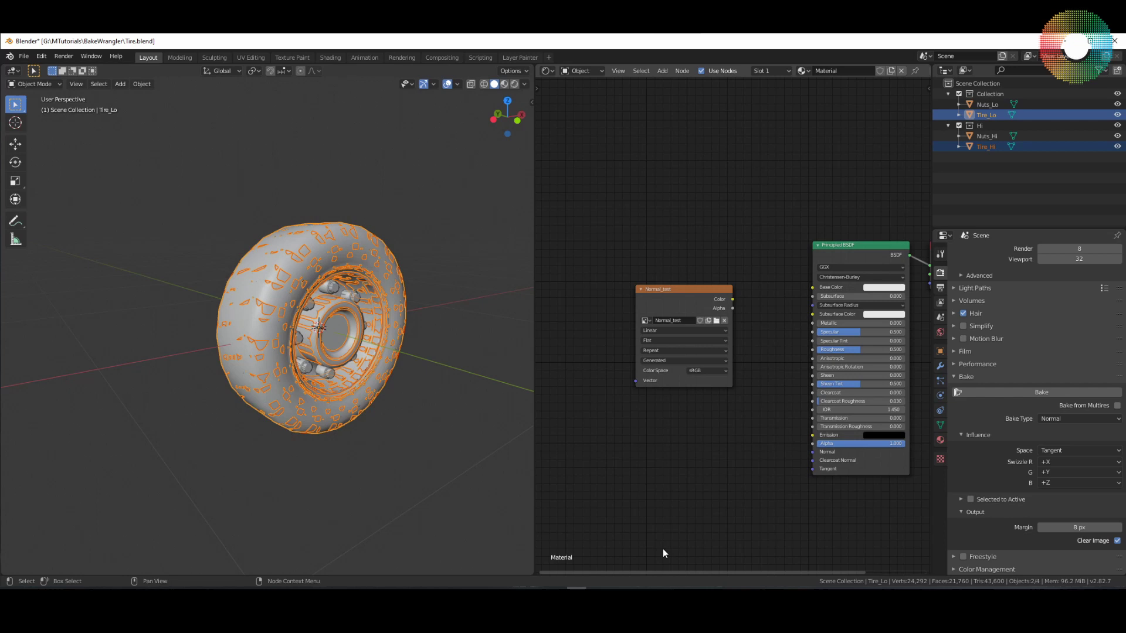
{"action": "middle_click_drag", "start_coordinate": [744, 537], "coordinate": [698, 522]}
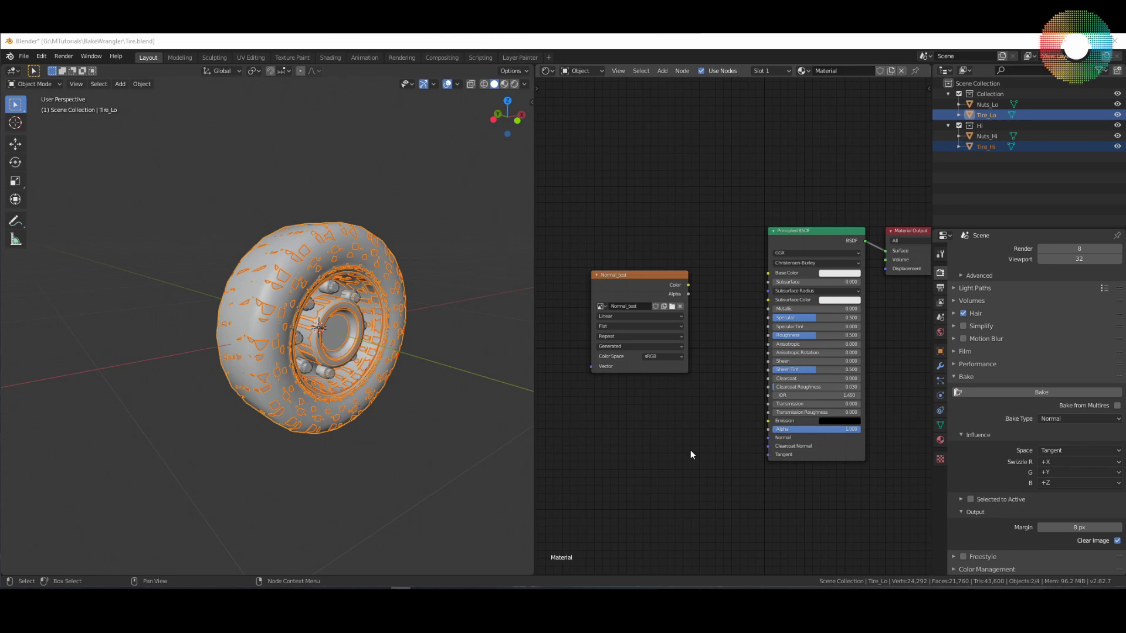
{"action": "scroll", "coordinate": [577, 89], "scroll_direction": "down", "scroll_amount": 2}
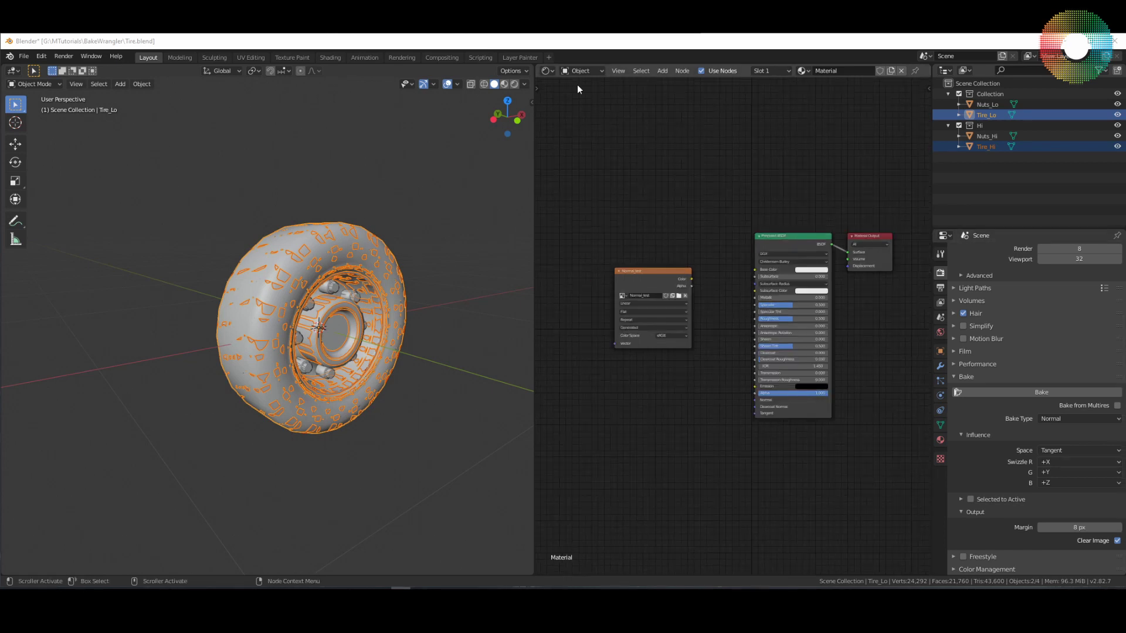
Step: Switch to the Bake Node Editor and create Bake Recipe.001 with Mesh, Normal pass and output nodes
{"action": "left_click", "coordinate": [550, 70]}
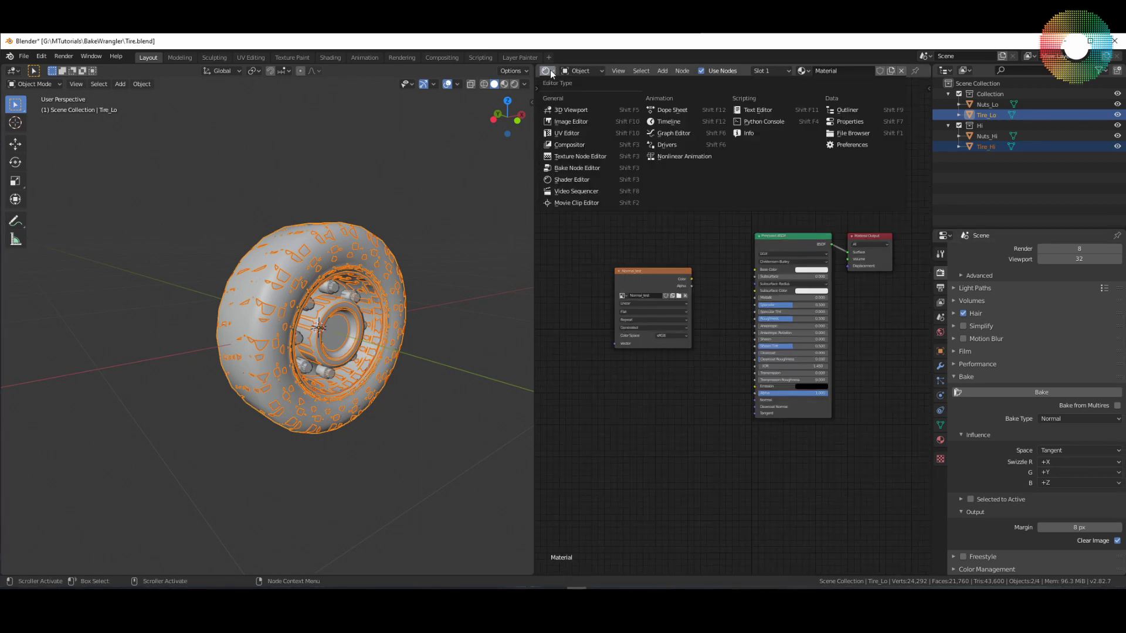
{"action": "left_click", "coordinate": [577, 168]}
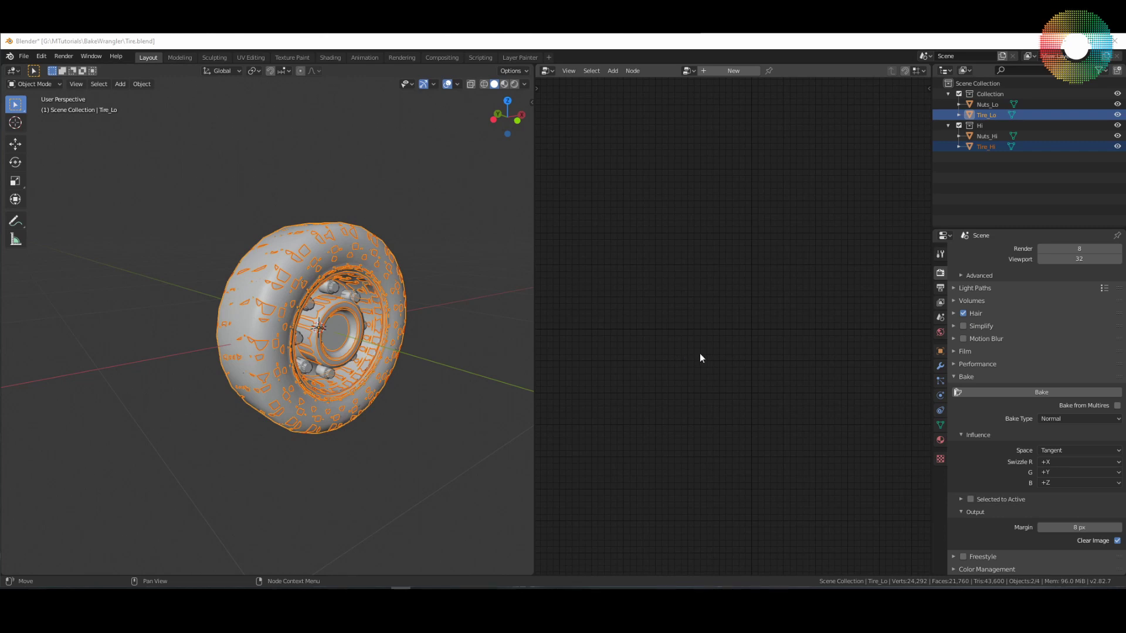
{"action": "left_click", "coordinate": [730, 70]}
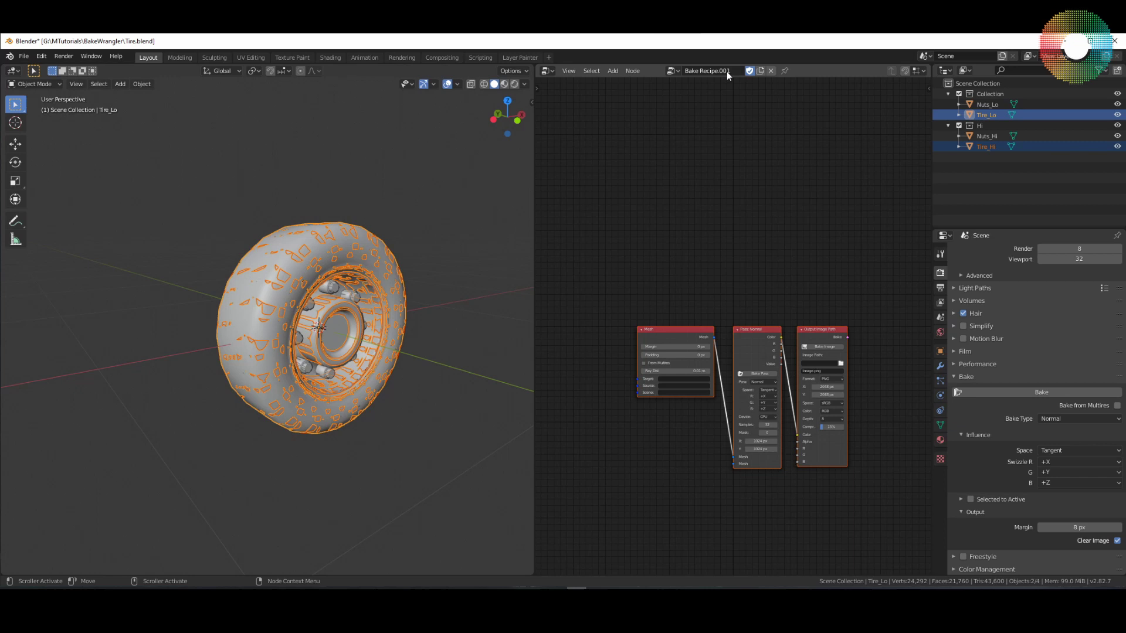
{"action": "key", "text": "Home"}
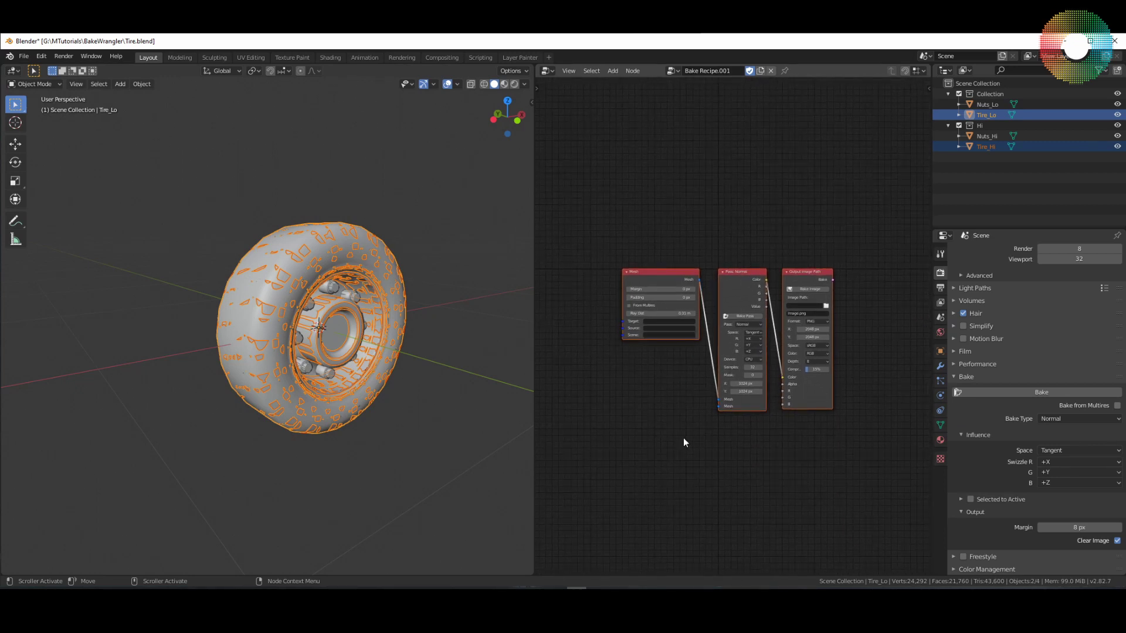
{"action": "scroll", "coordinate": [657, 328], "scroll_direction": "up", "scroll_amount": 3}
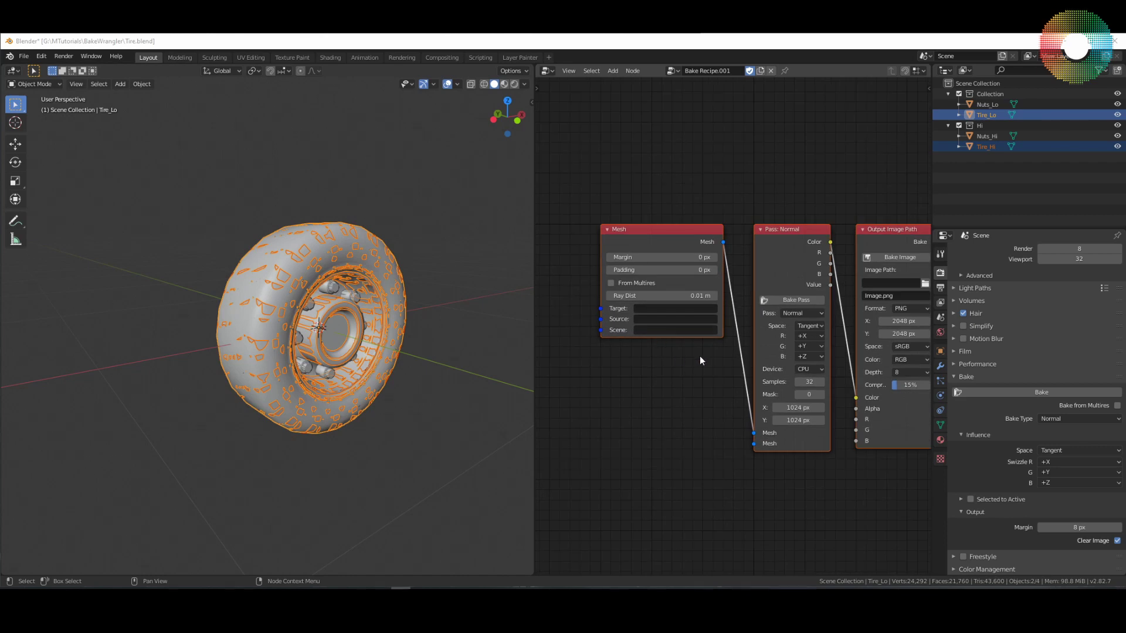
{"action": "scroll", "coordinate": [646, 317], "scroll_direction": "up", "scroll_amount": 3}
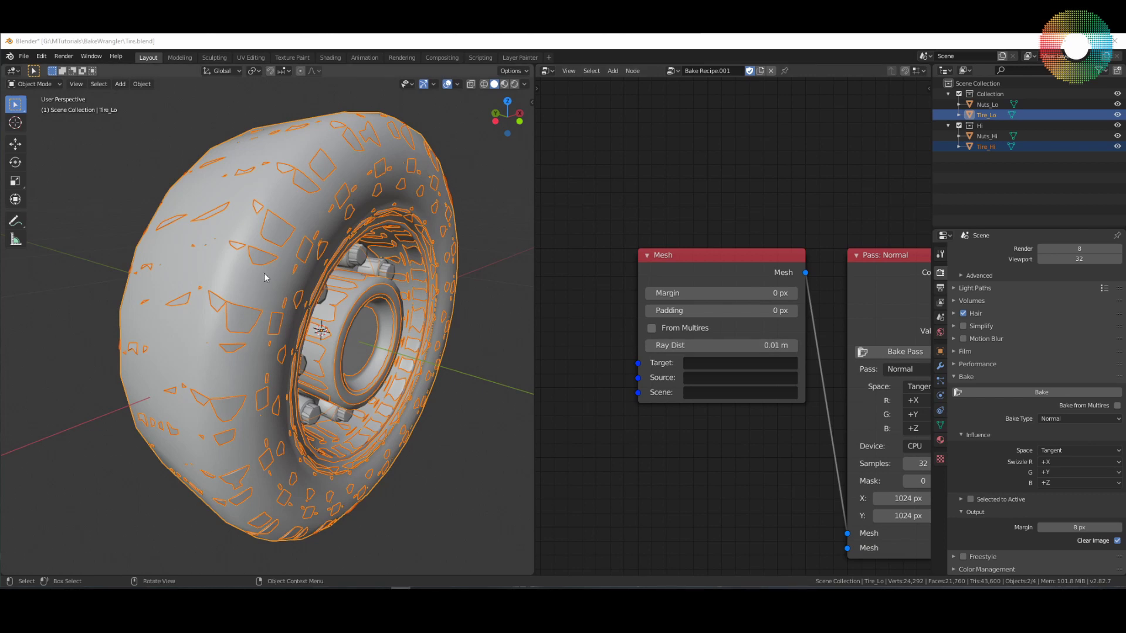
Step: Deselect both tires and select only Tire_Lo, orbiting to check the rim and hub
{"action": "middle_click_drag", "start_coordinate": [264, 273], "coordinate": [303, 268]}
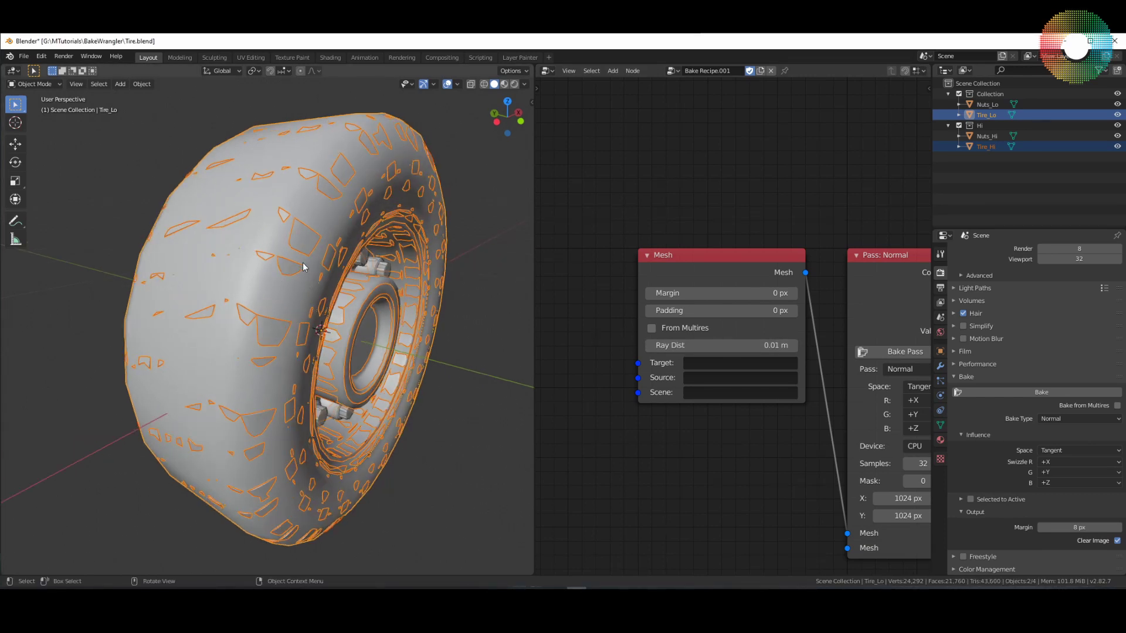
{"action": "left_click", "coordinate": [461, 272]}
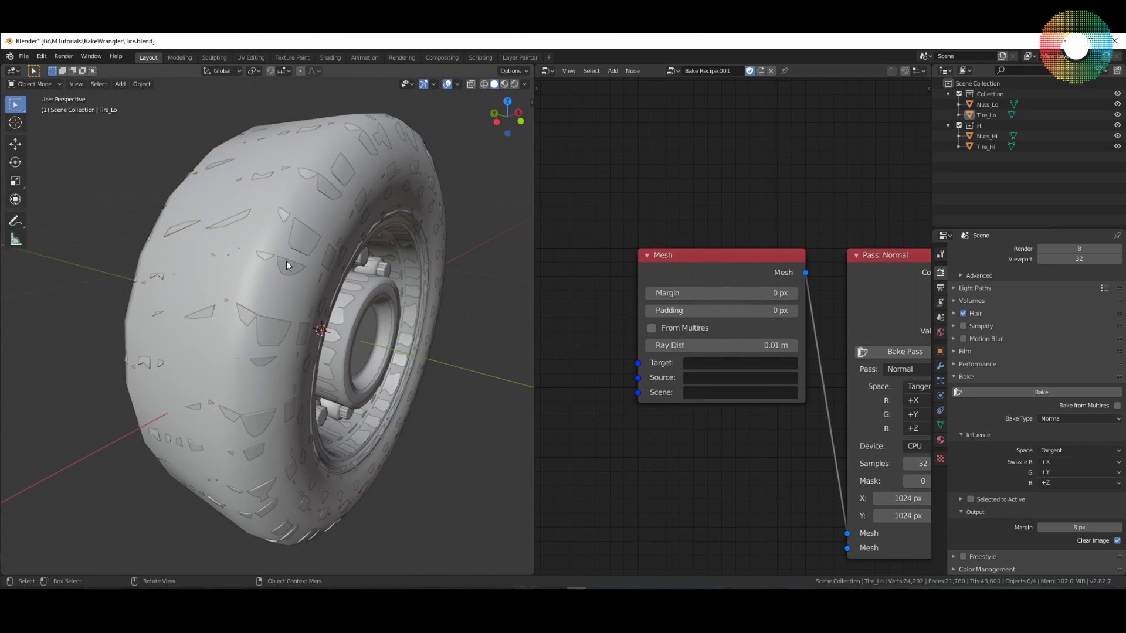
{"action": "left_click", "coordinate": [298, 240]}
{"action": "middle_click_drag", "start_coordinate": [287, 287], "coordinate": [346, 252]}
{"action": "left_click", "coordinate": [338, 237]}
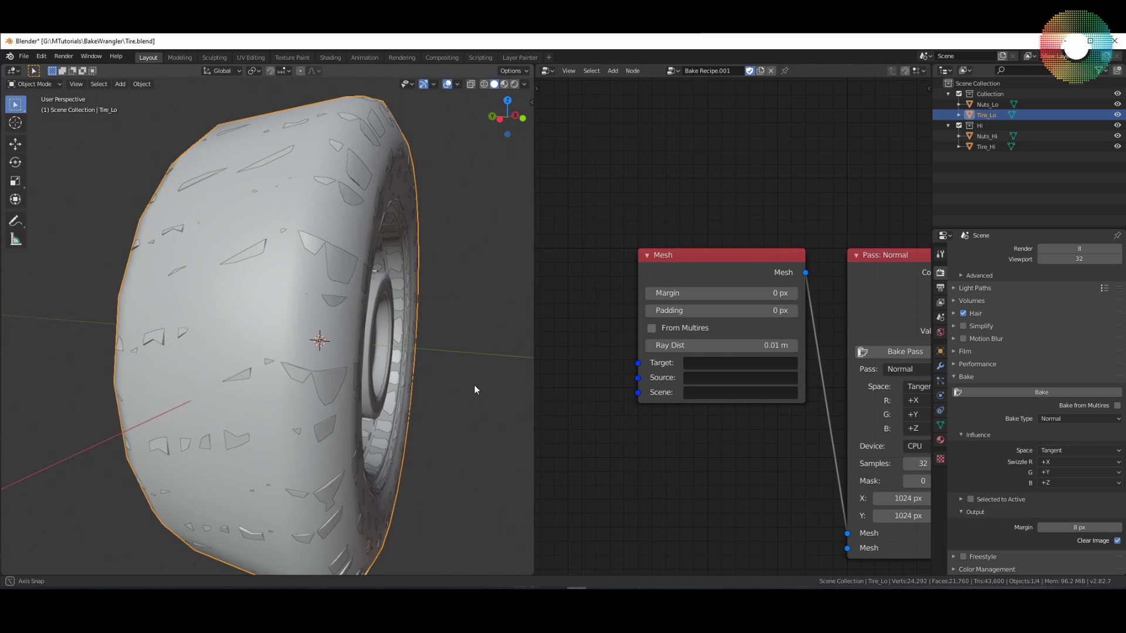
{"action": "middle_click_drag", "start_coordinate": [474, 386], "coordinate": [450, 400]}
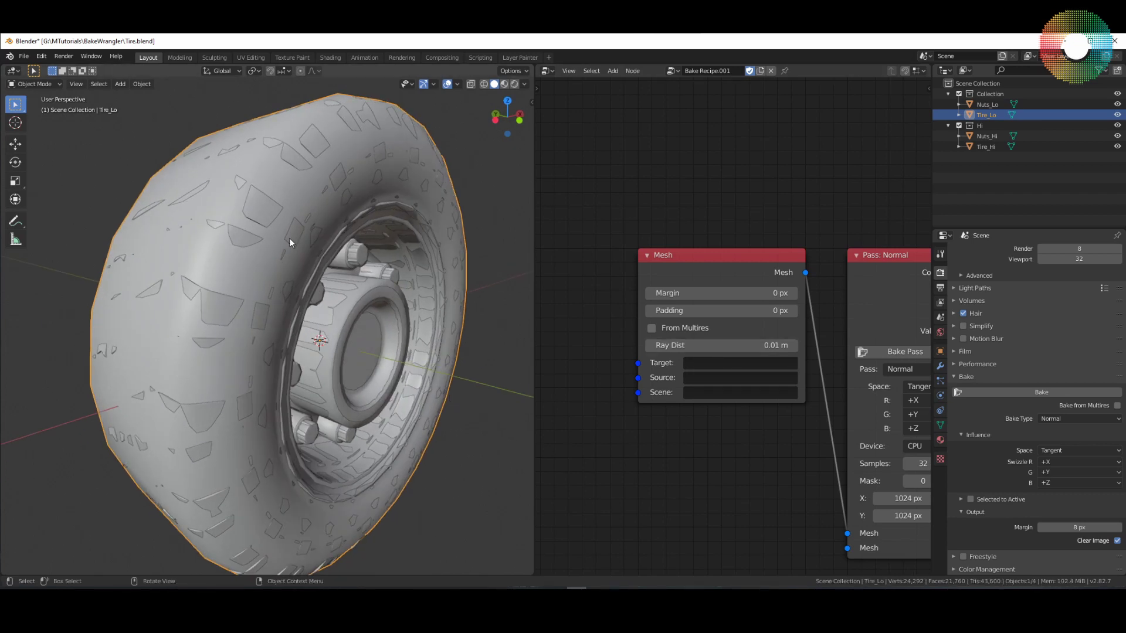
Step: Set the Mesh node's bake target to Tire_Lo and its source to Tire_Hi
{"action": "left_click", "coordinate": [702, 362]}
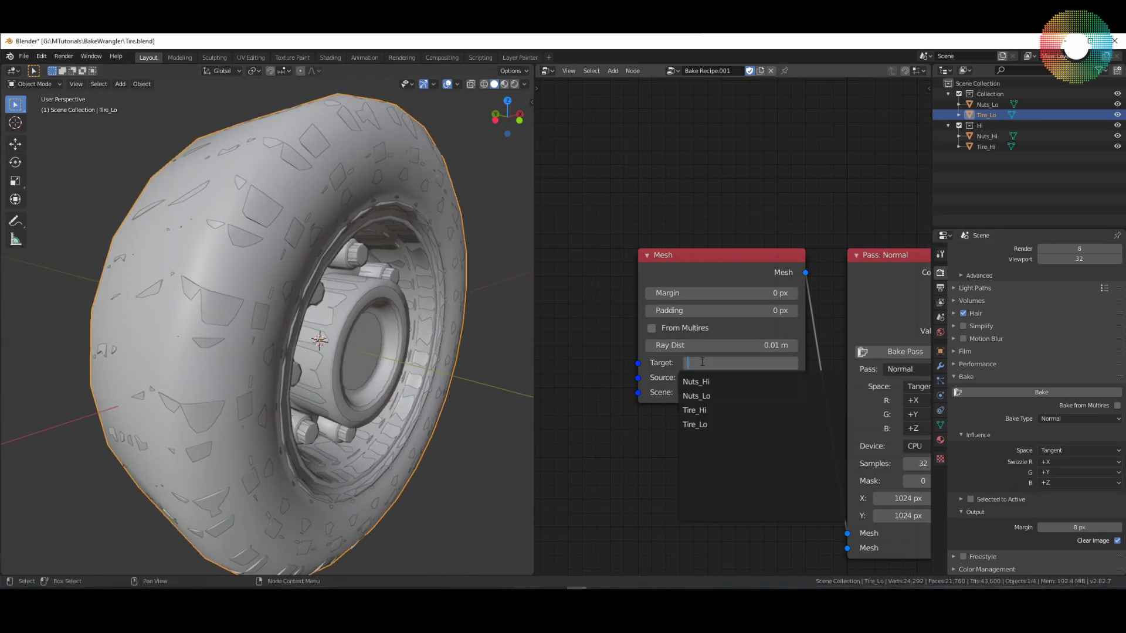
{"action": "left_click", "coordinate": [695, 424]}
{"action": "left_click", "coordinate": [712, 379]}
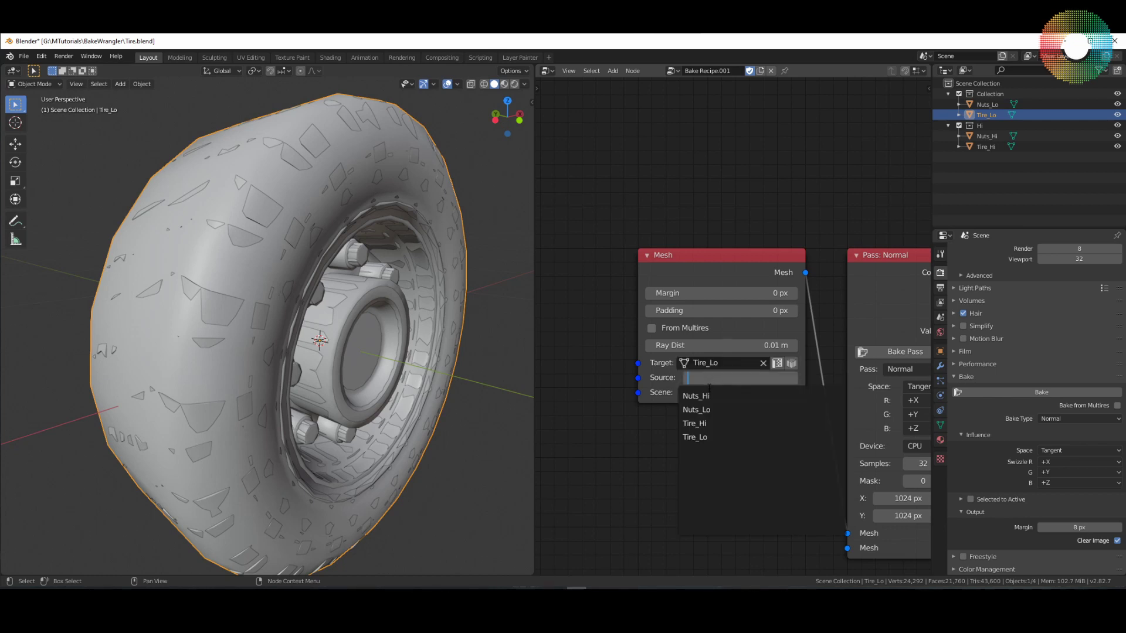
{"action": "left_click", "coordinate": [700, 424]}
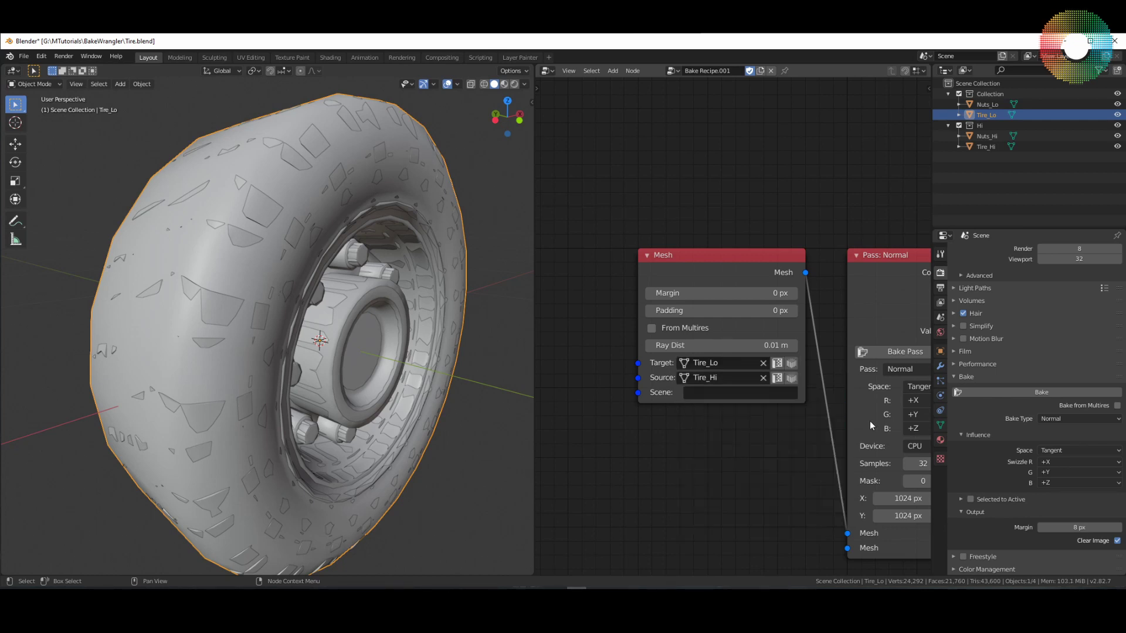
Step: Keep the Normal pass type and give it 1 sample on the GPU device
{"action": "middle_click_drag", "start_coordinate": [825, 435], "coordinate": [700, 376]}
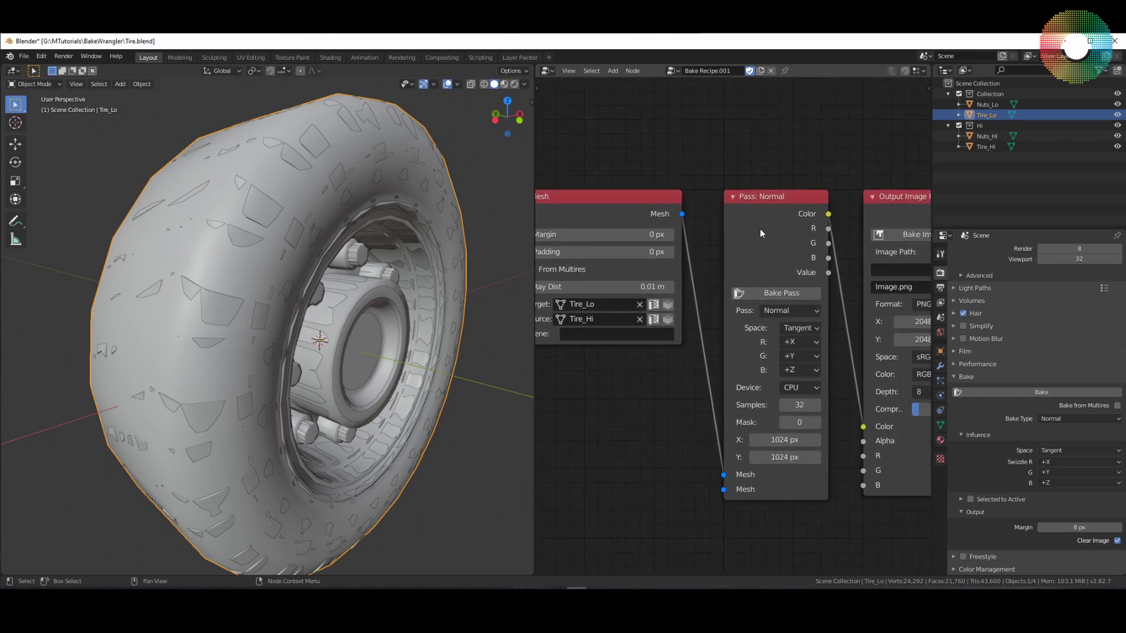
{"action": "left_click", "coordinate": [789, 310]}
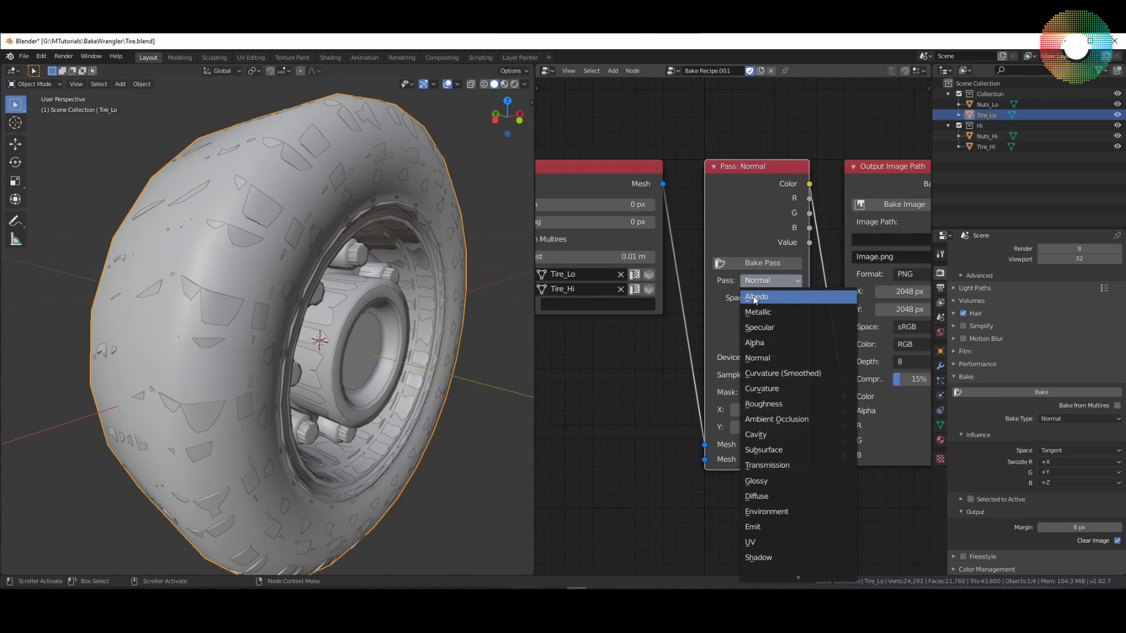
{"action": "middle_click_drag", "start_coordinate": [738, 349], "coordinate": [719, 319]}
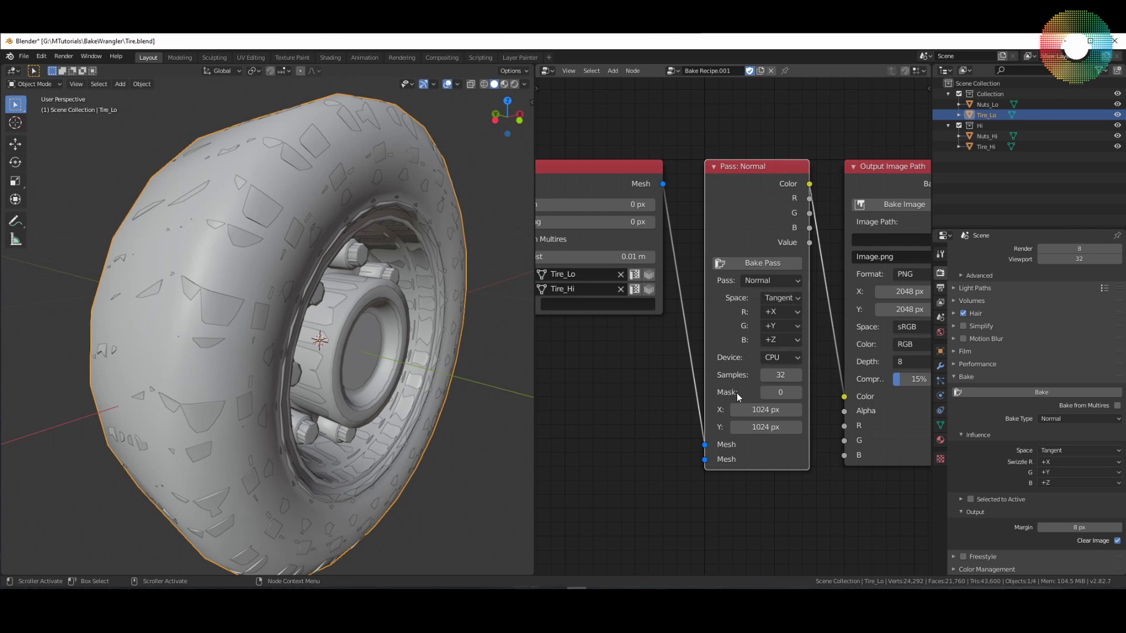
{"action": "left_click", "coordinate": [771, 358]}
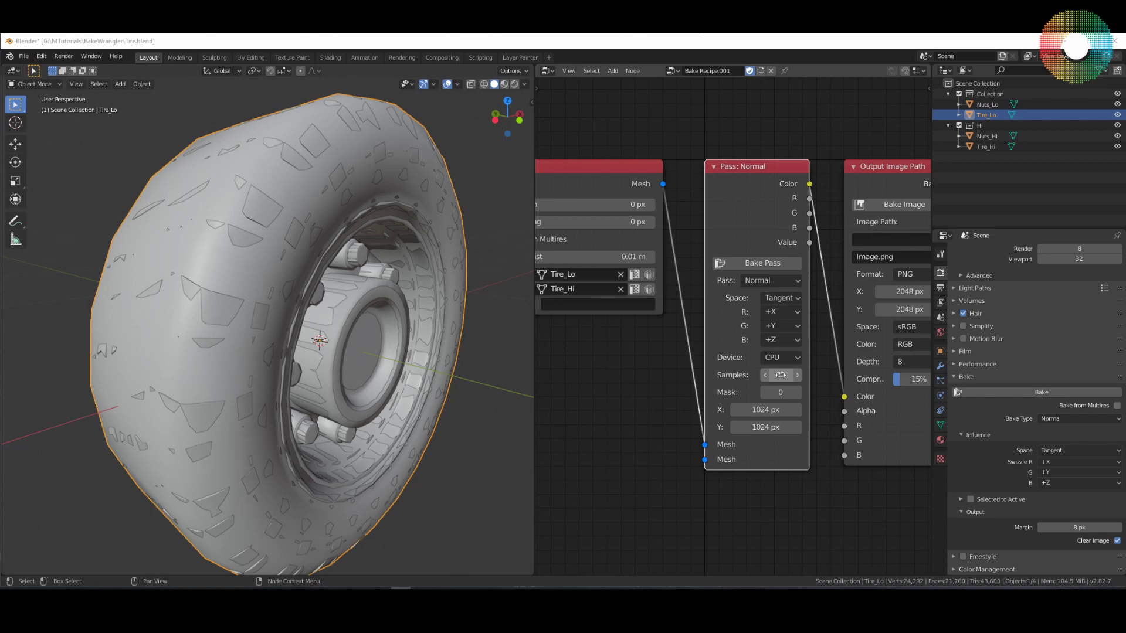
{"action": "left_click", "coordinate": [781, 375]}
{"action": "type", "text": "1"}
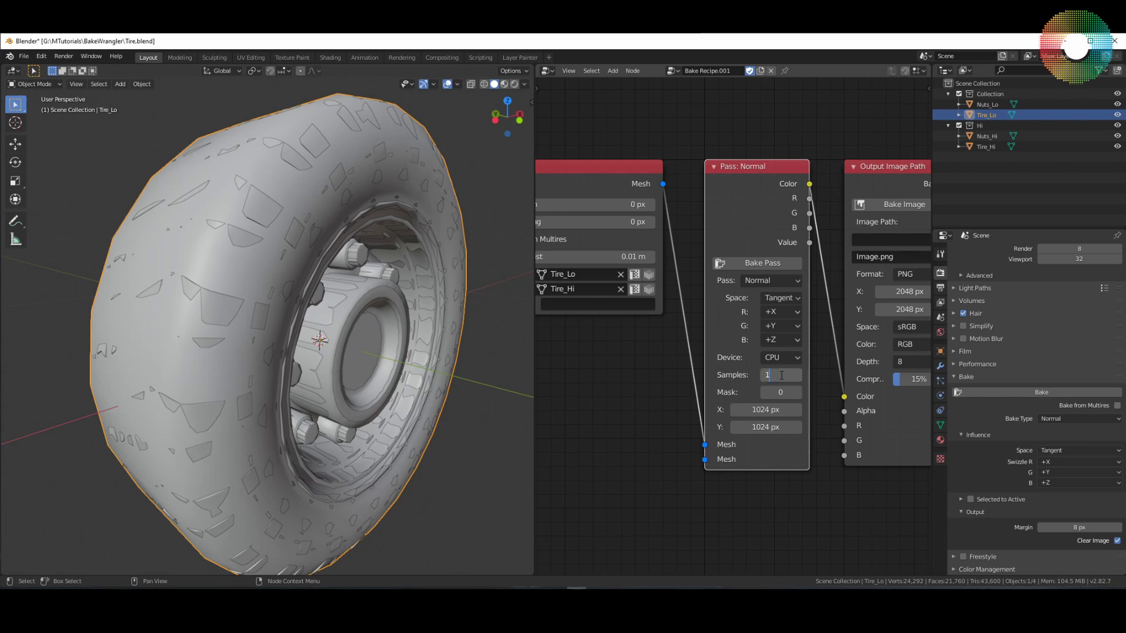
{"action": "key", "text": "Return"}
{"action": "left_click", "coordinate": [783, 350]}
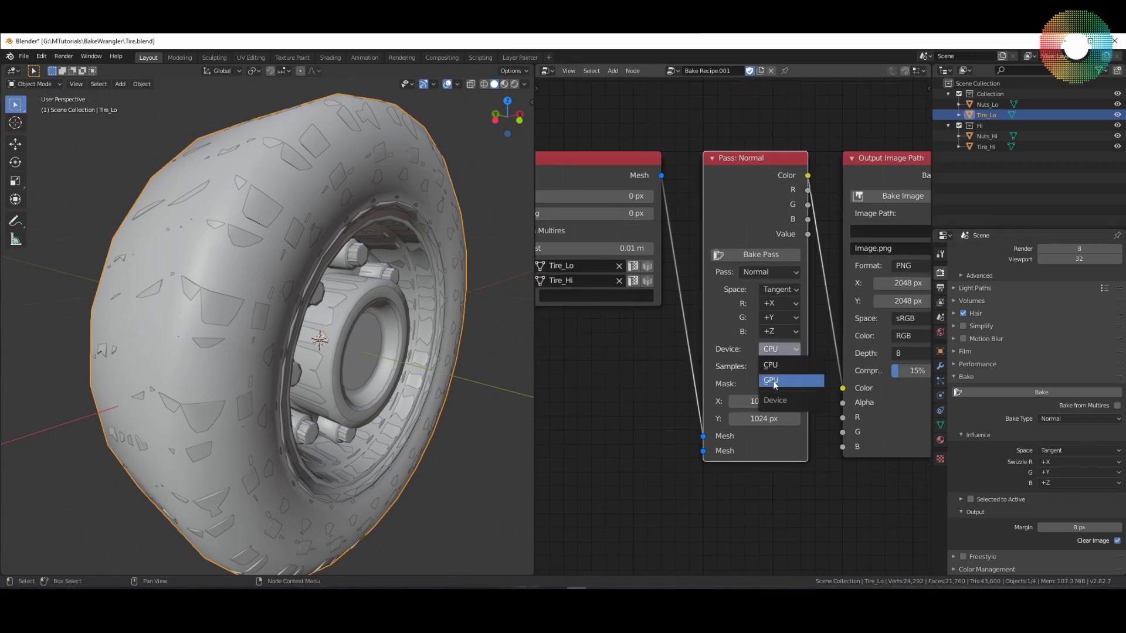
{"action": "left_click", "coordinate": [773, 381]}
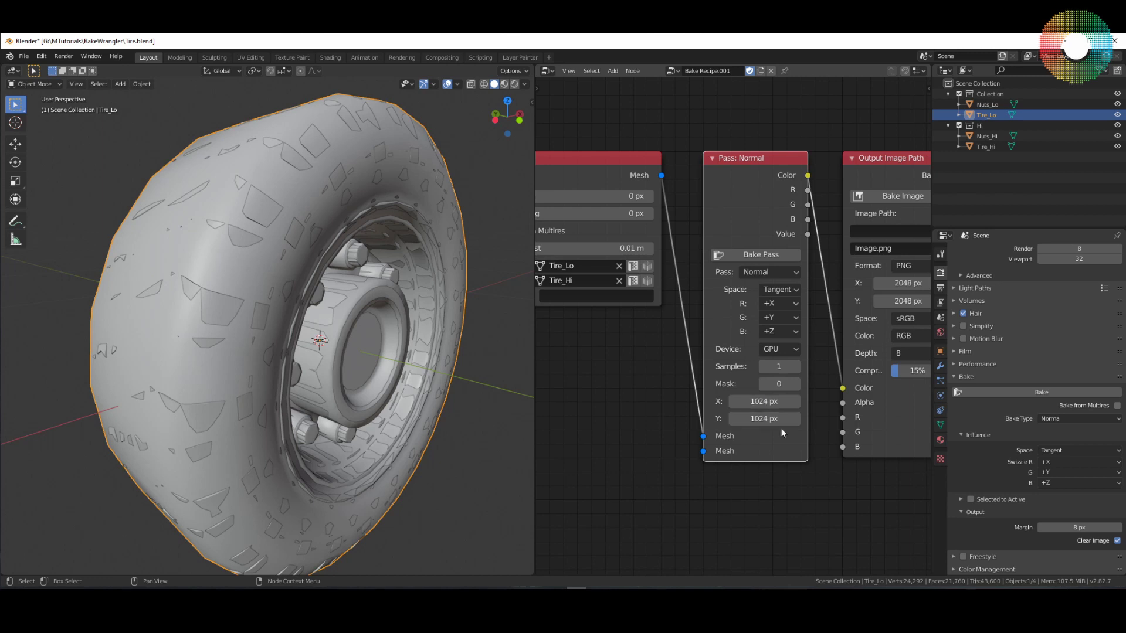
{"action": "middle_click_drag", "start_coordinate": [828, 453], "coordinate": [723, 466]}
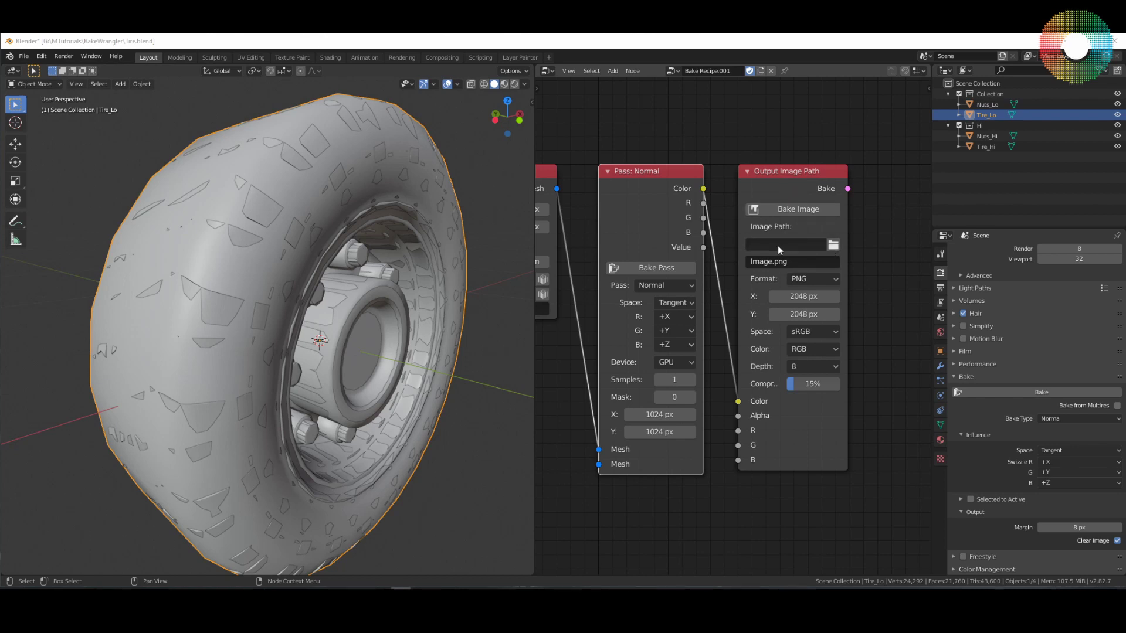
Step: Point the output Image Path to the BakeWrangler folder and rename the file Normal.png
{"action": "left_click", "coordinate": [834, 244]}
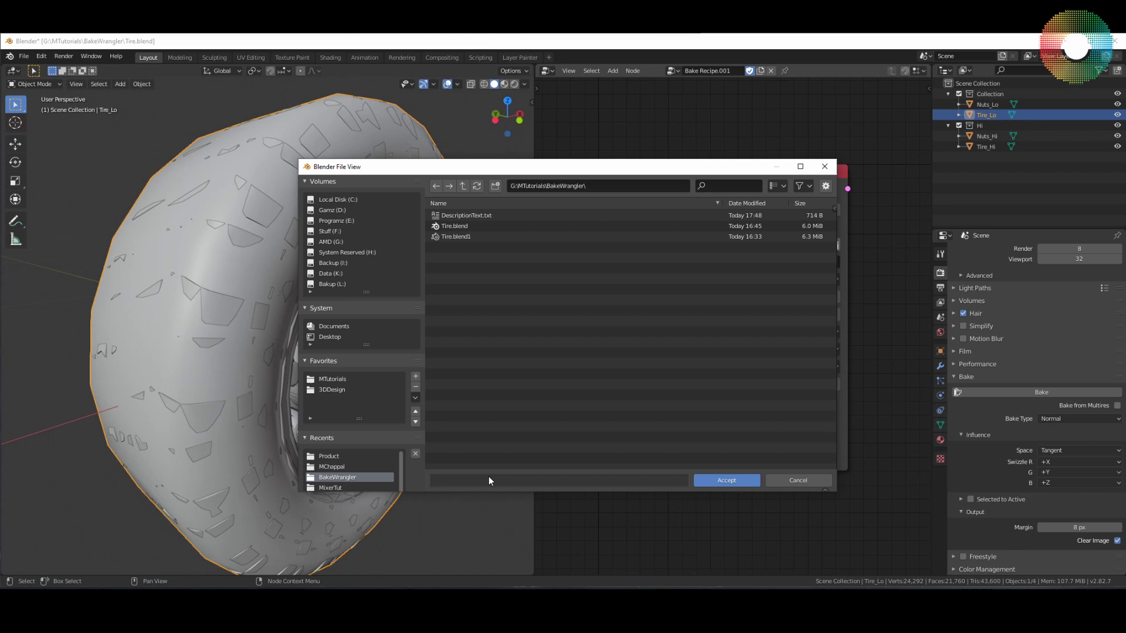
{"action": "left_click", "coordinate": [725, 481]}
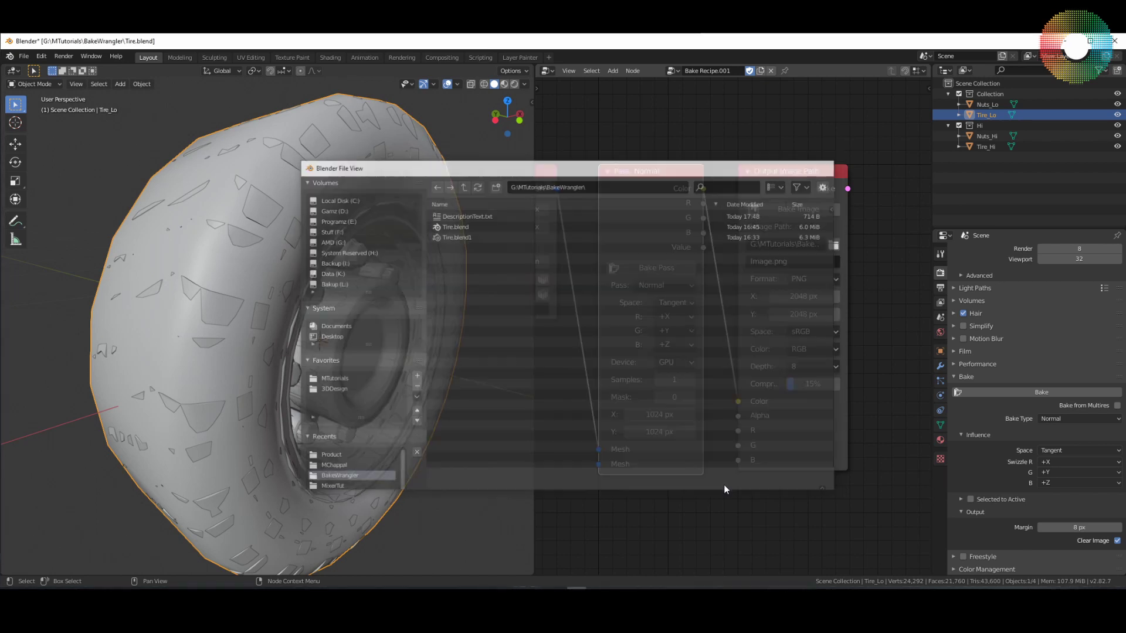
{"action": "left_click", "coordinate": [799, 262]}
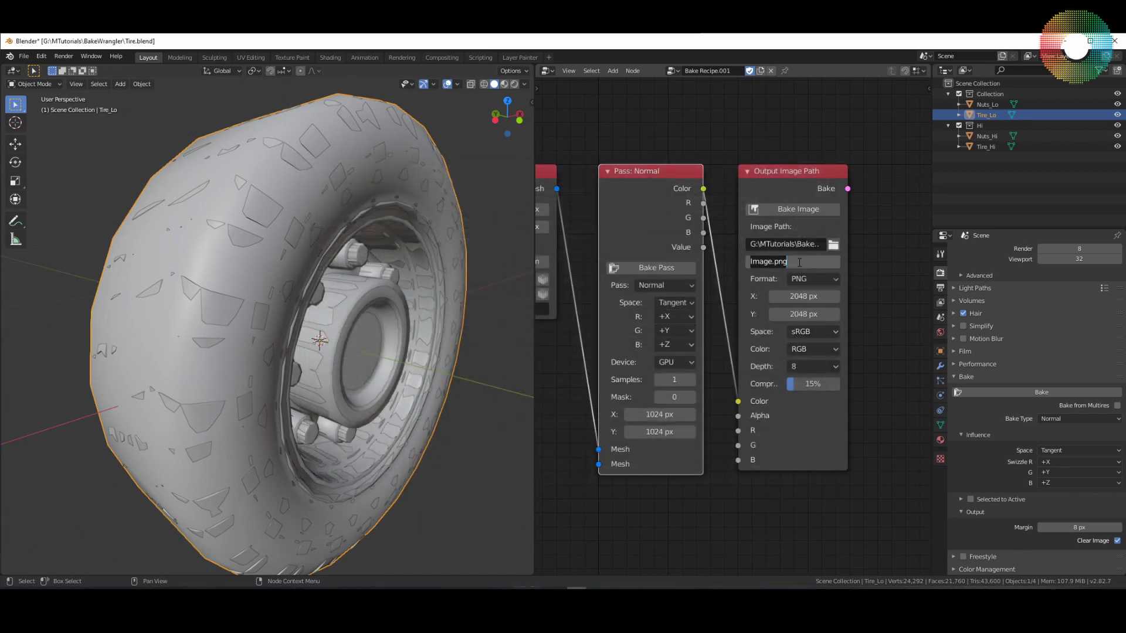
{"action": "key", "text": "Home"}
{"action": "key", "text": "Delete"}
{"action": "key", "text": "Delete"}
{"action": "key", "text": "Delete"}
{"action": "key", "text": "Delete"}
{"action": "key", "text": "Delete"}
{"action": "type", "text": "Normal"}
{"action": "key", "text": "Return"}
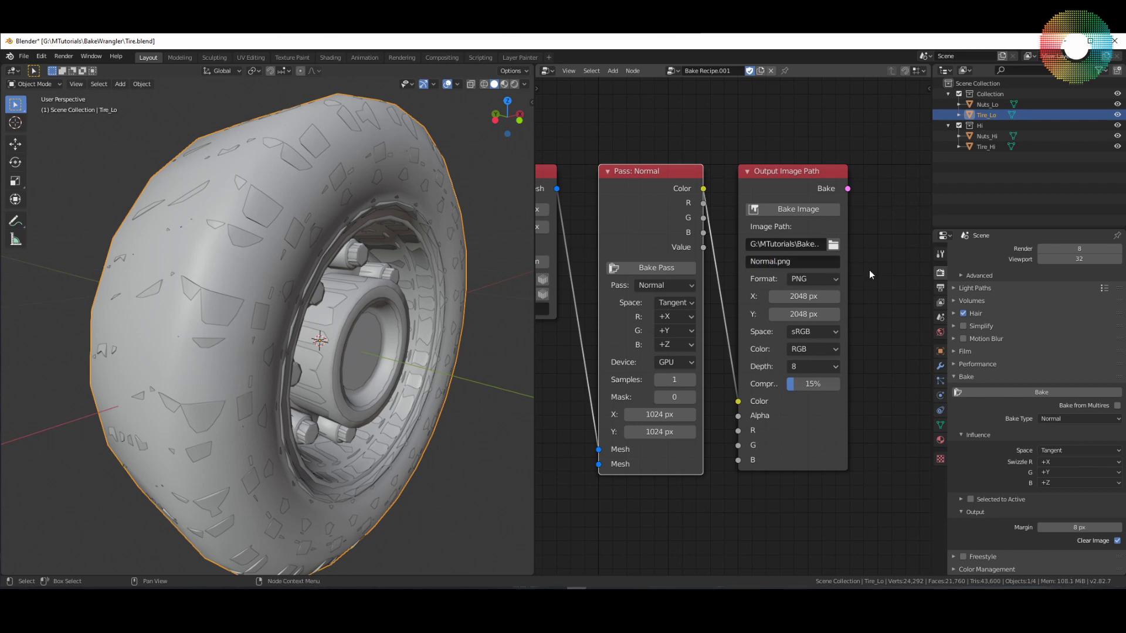
Step: Set the output image colour space to Non-Color
{"action": "left_click", "coordinate": [831, 330]}
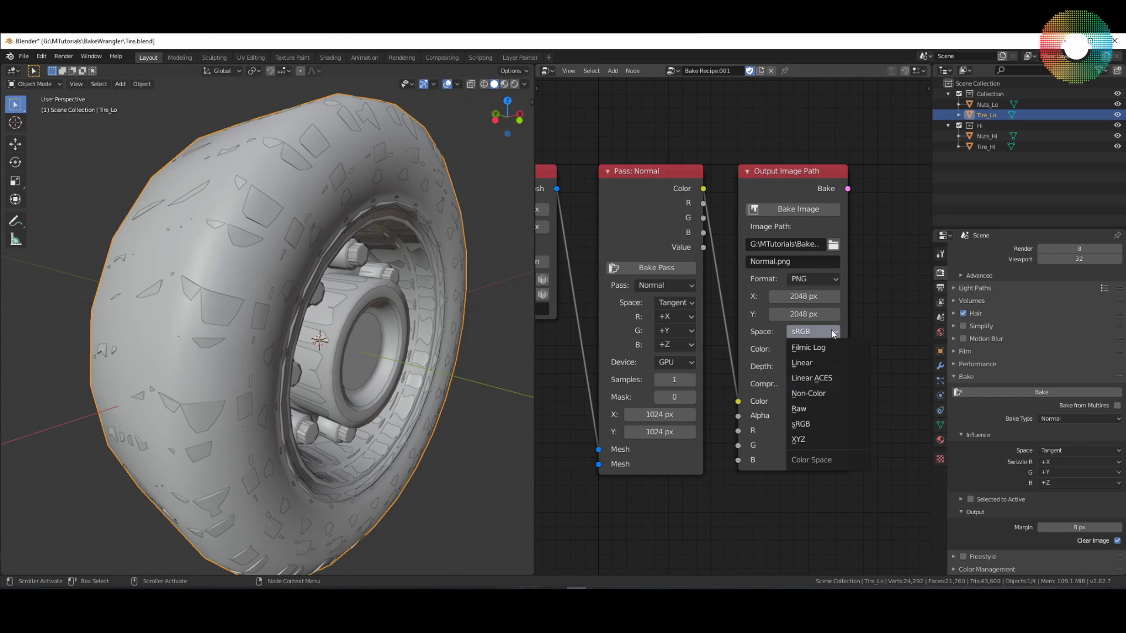
{"action": "left_click", "coordinate": [822, 394]}
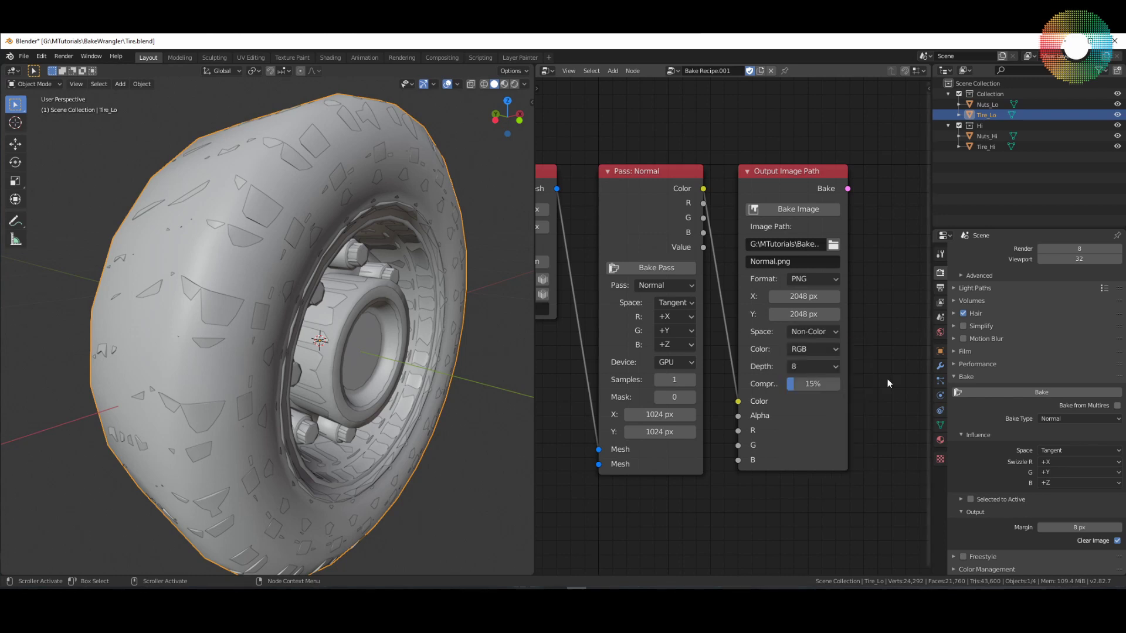
{"action": "left_click", "coordinate": [825, 349]}
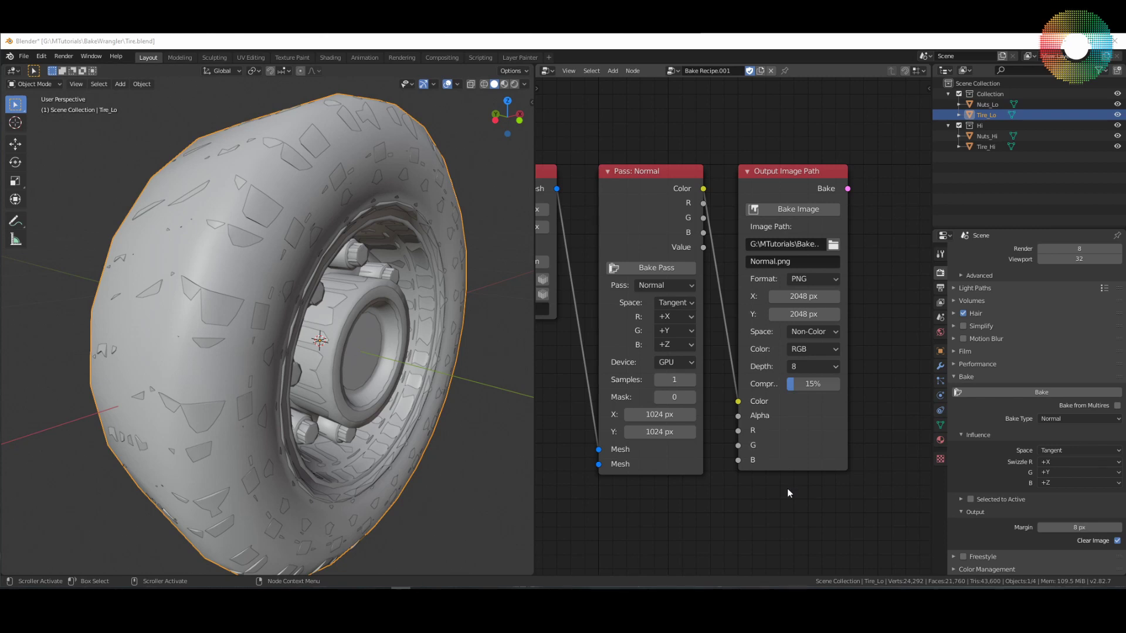
{"action": "middle_click_drag", "start_coordinate": [787, 488], "coordinate": [839, 417]}
{"action": "scroll", "coordinate": [839, 416], "scroll_direction": "down", "scroll_amount": 2}
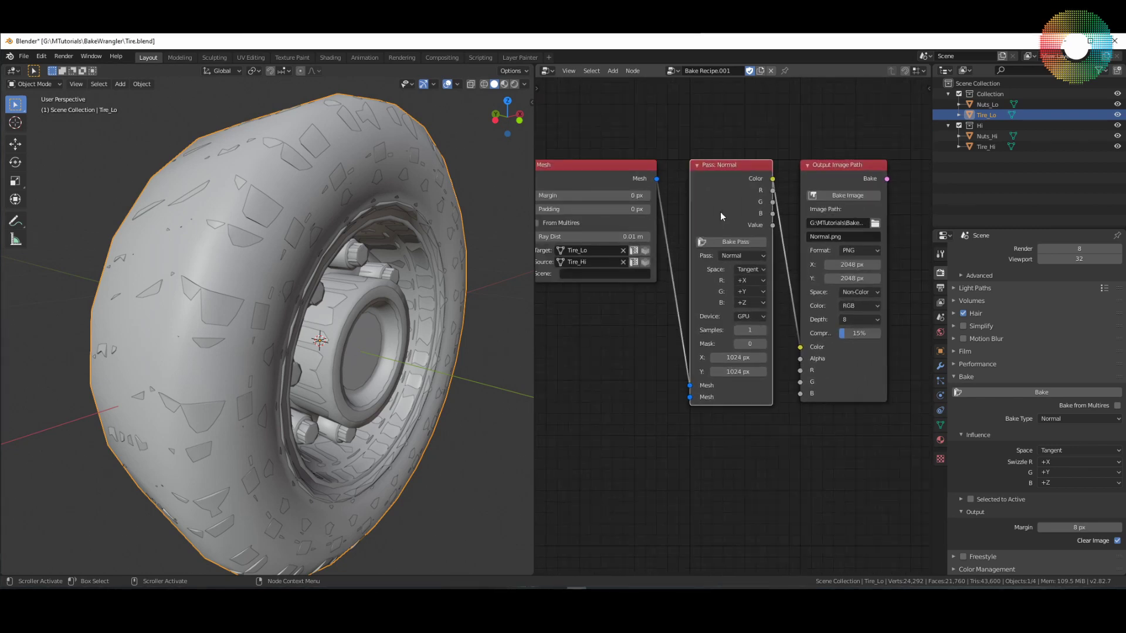
{"action": "key", "text": "shift+d"}
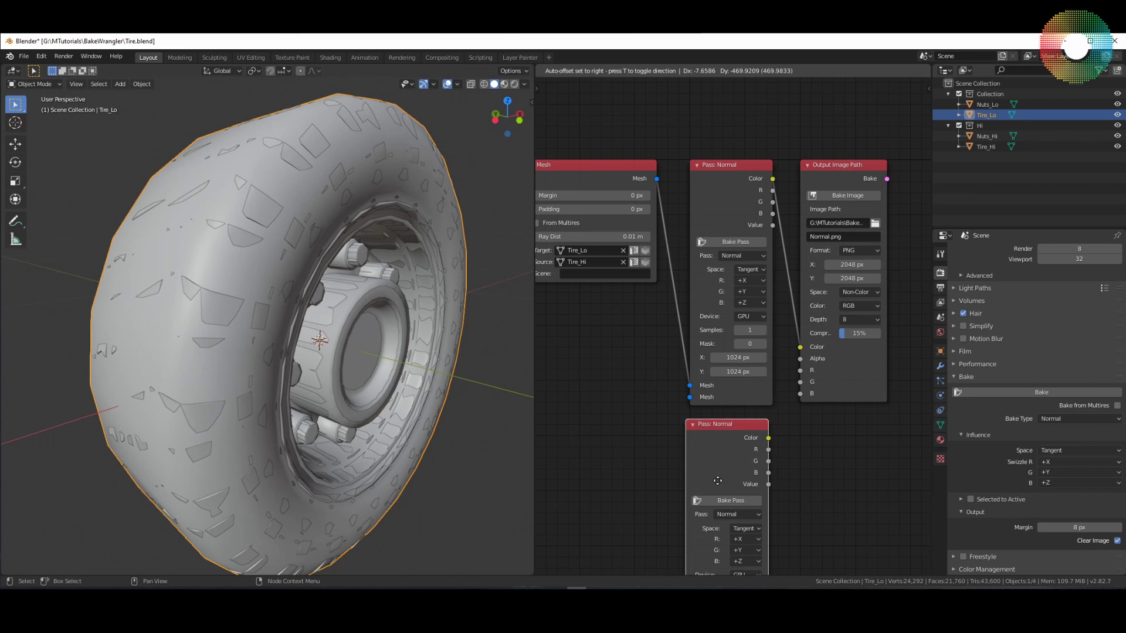
{"action": "left_click", "coordinate": [715, 500]}
{"action": "middle_click_drag", "start_coordinate": [790, 490], "coordinate": [835, 419]}
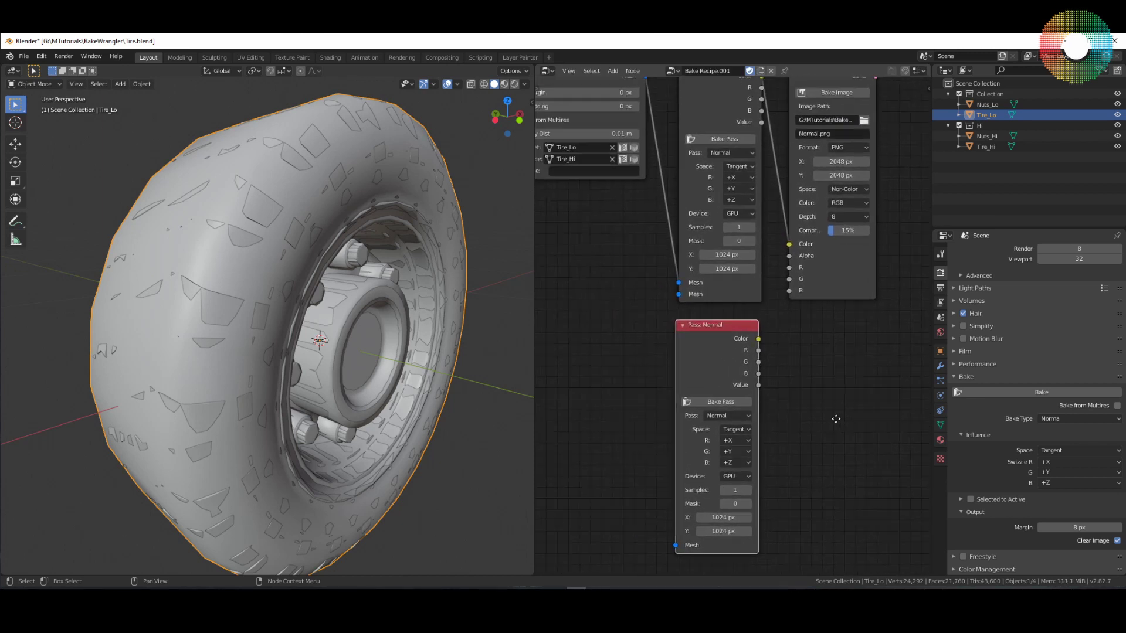
{"action": "left_click", "coordinate": [736, 416]}
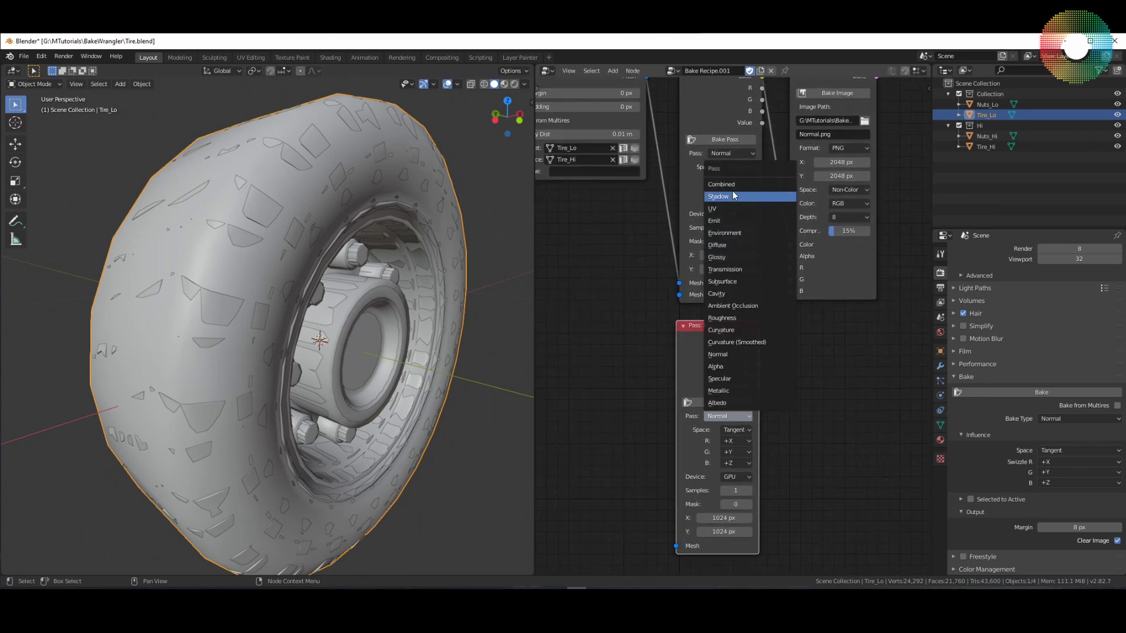
{"action": "left_click", "coordinate": [734, 318]}
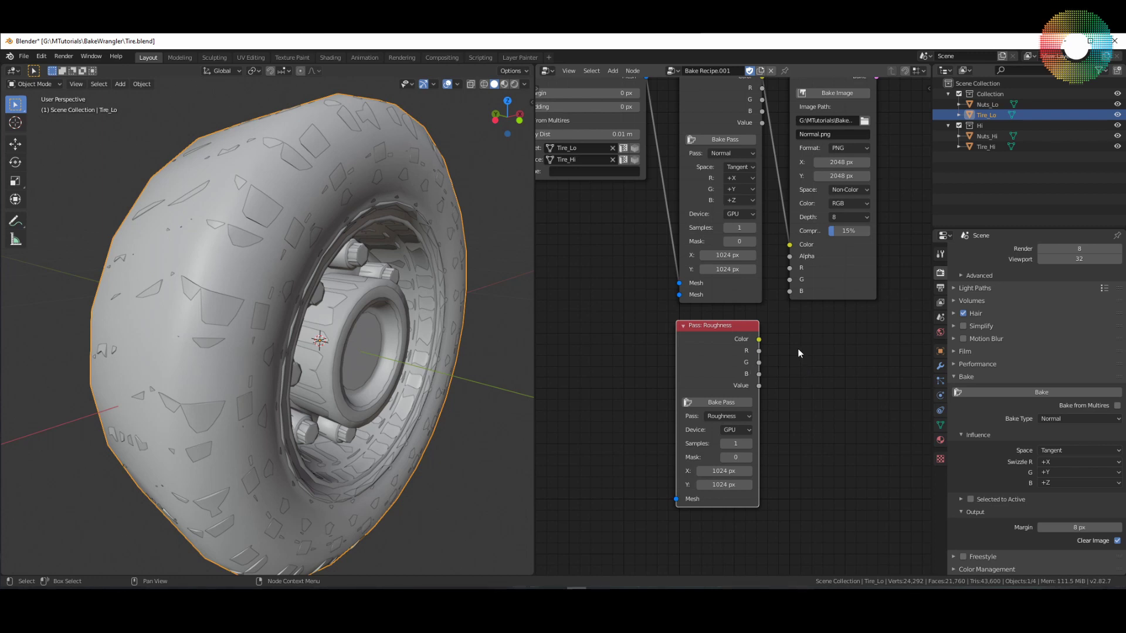
{"action": "middle_click_drag", "start_coordinate": [797, 352], "coordinate": [791, 381]}
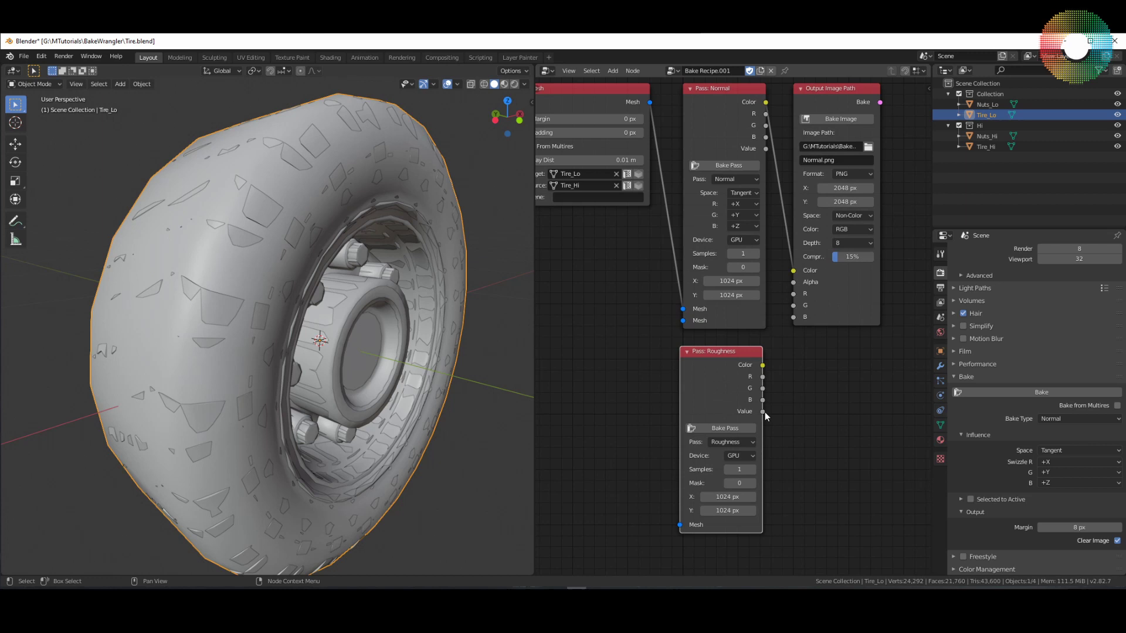
{"action": "left_click_drag", "start_coordinate": [763, 411], "coordinate": [795, 284]}
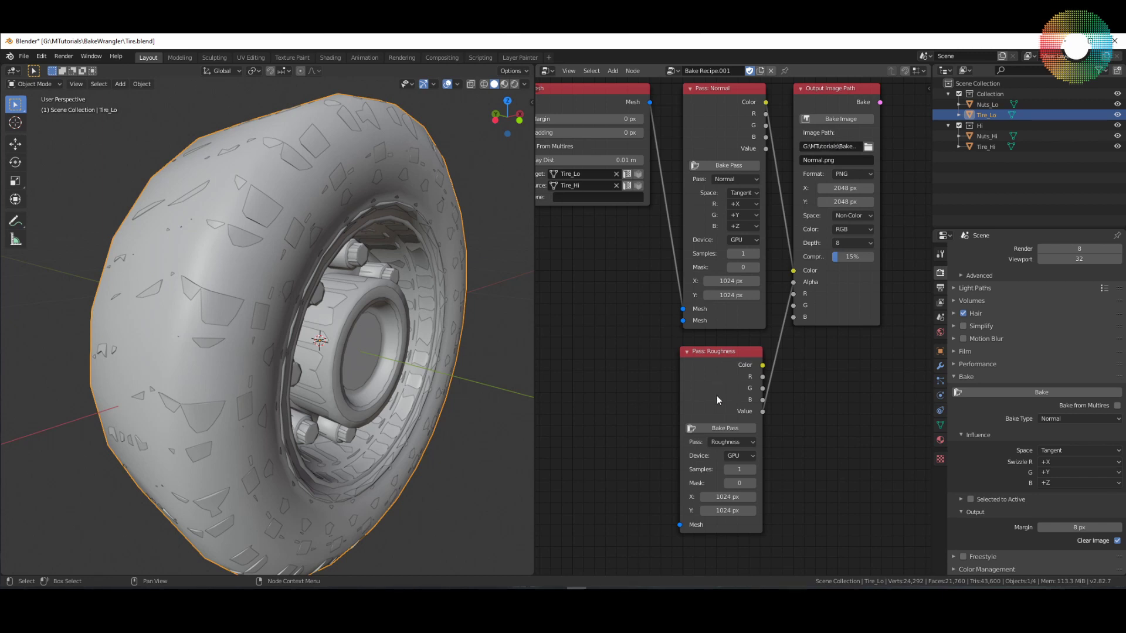
{"action": "middle_click_drag", "start_coordinate": [858, 315], "coordinate": [854, 340]}
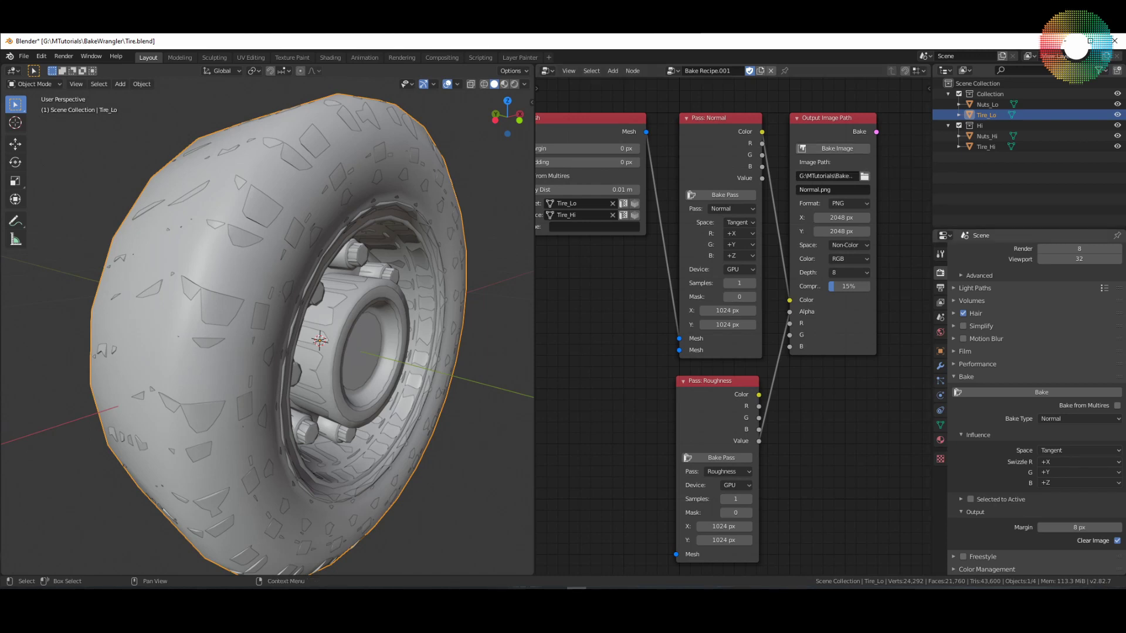
{"action": "left_click", "coordinate": [728, 421]}
Step: Delete the Roughness pass node, set the output to 1024 × 1024 px, and bake Normal.png
{"action": "key", "text": "x"}
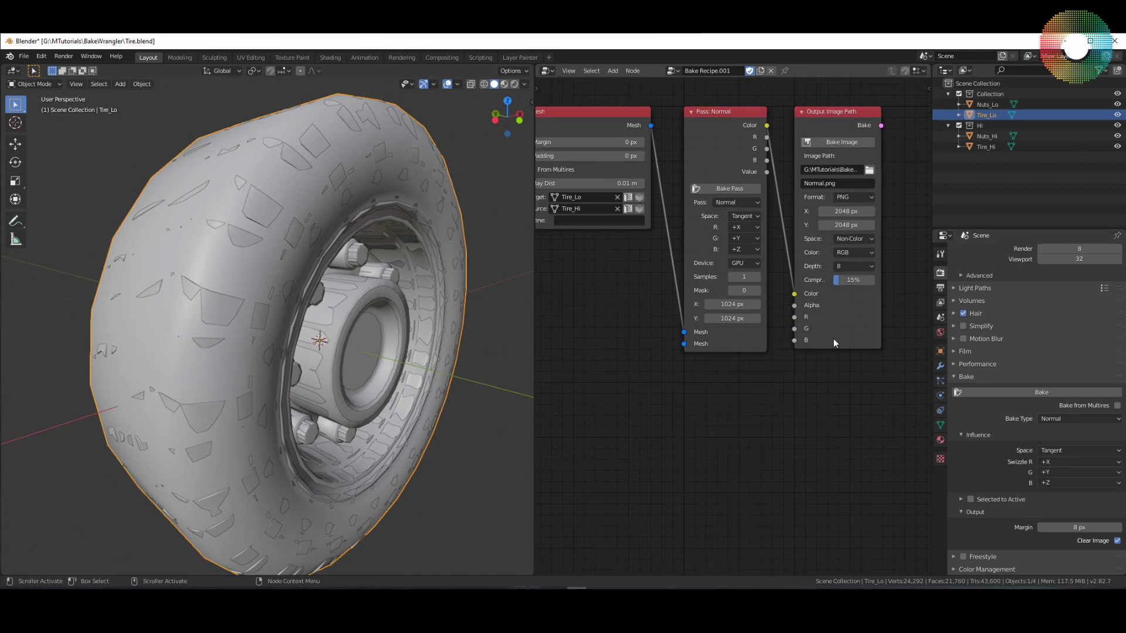
{"action": "middle_click_drag", "start_coordinate": [833, 339], "coordinate": [868, 488]}
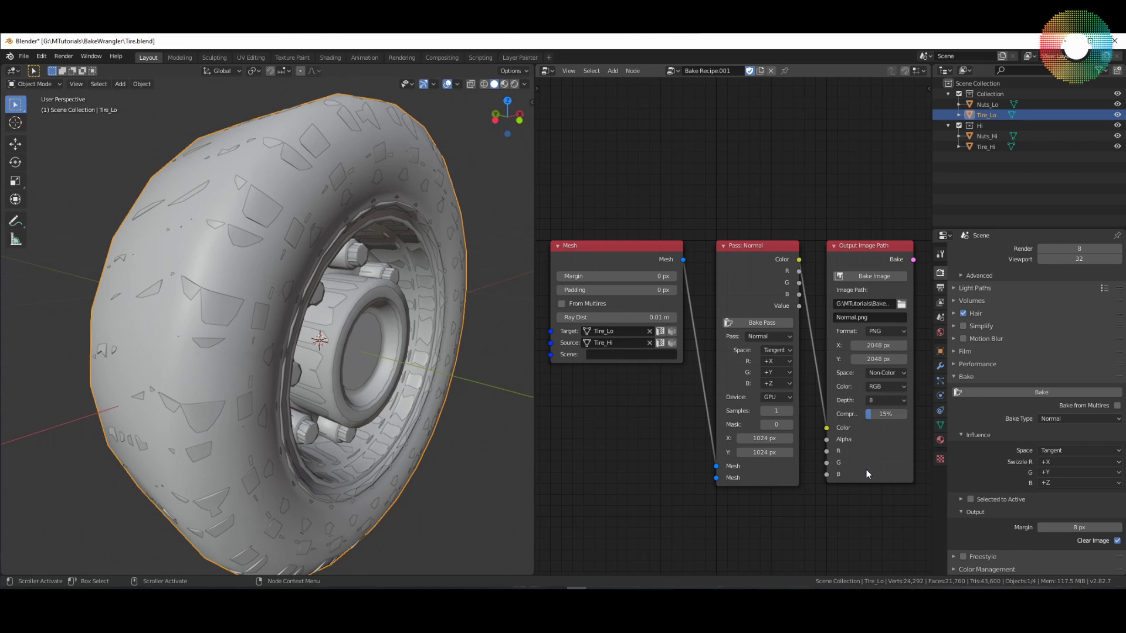
{"action": "left_click", "coordinate": [874, 346]}
{"action": "type", "text": "1024"}
{"action": "key", "text": "Tab"}
{"action": "type", "text": "1024"}
{"action": "key", "text": "Return"}
{"action": "left_click", "coordinate": [872, 275]}
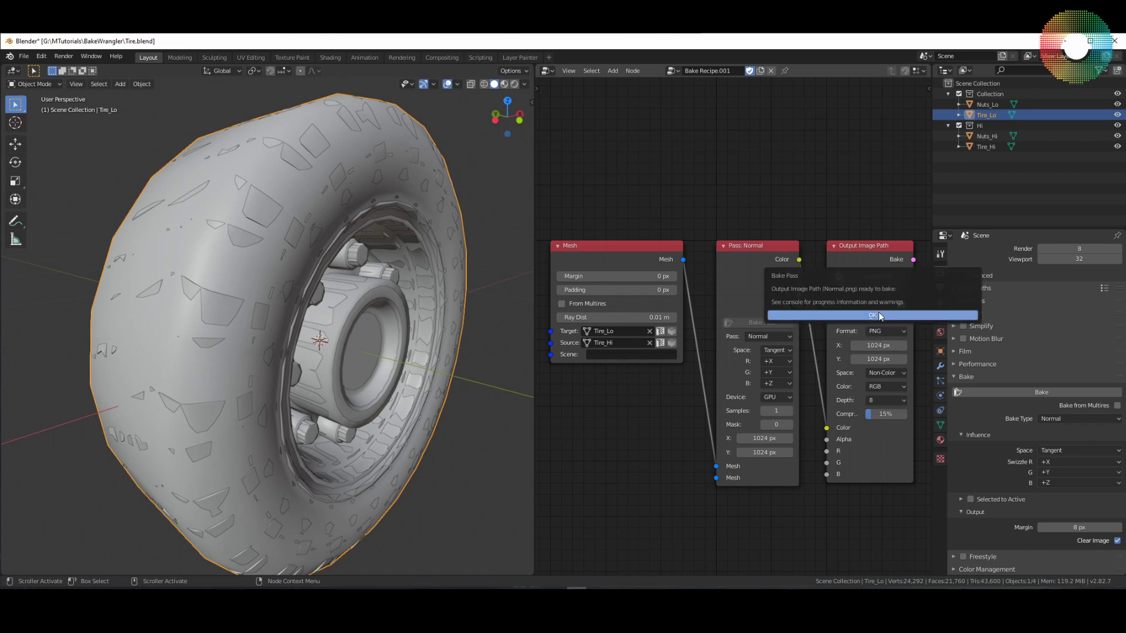
{"action": "middle_click_drag", "start_coordinate": [888, 319], "coordinate": [883, 301]}
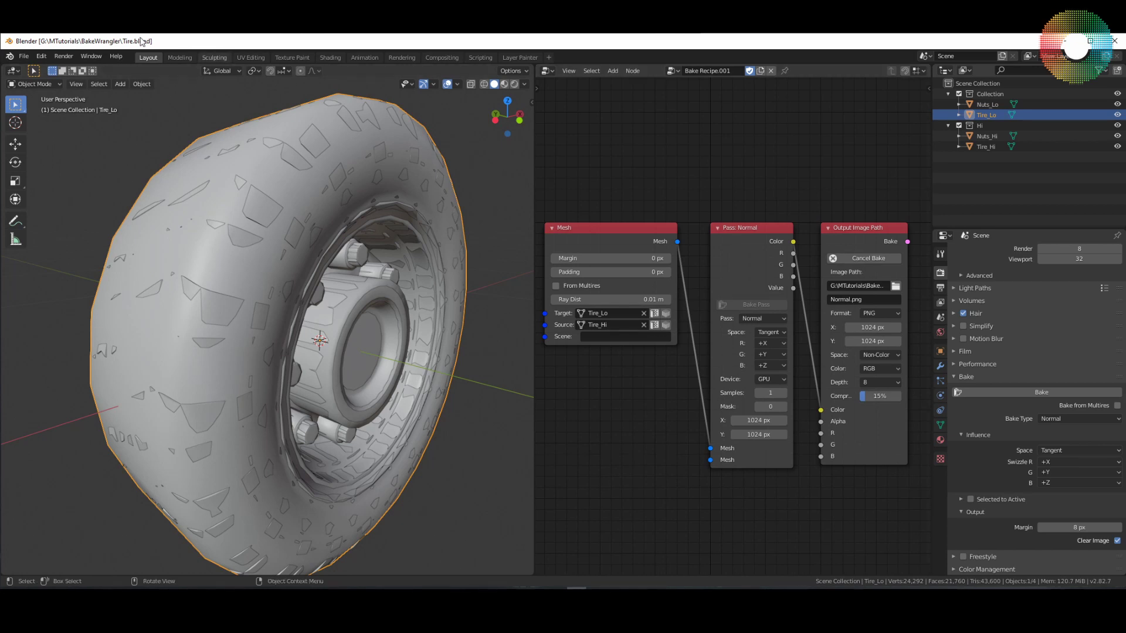
Step: Use Window > Toggle System Console to follow the Normal.png bake until it finishes
{"action": "left_click", "coordinate": [93, 57]}
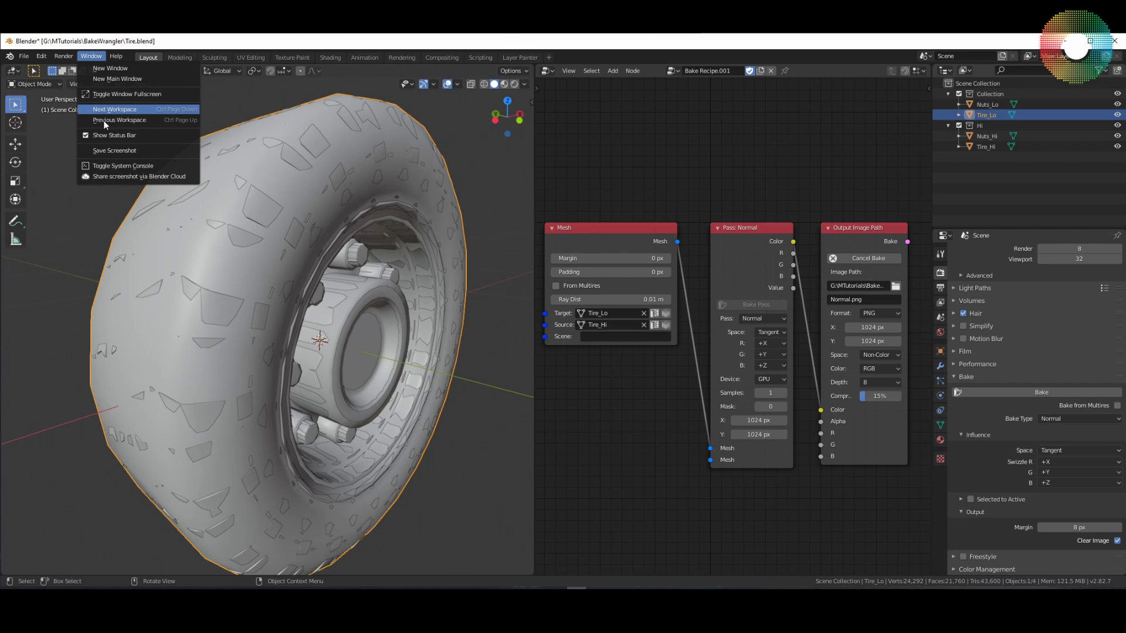
{"action": "left_click", "coordinate": [114, 166]}
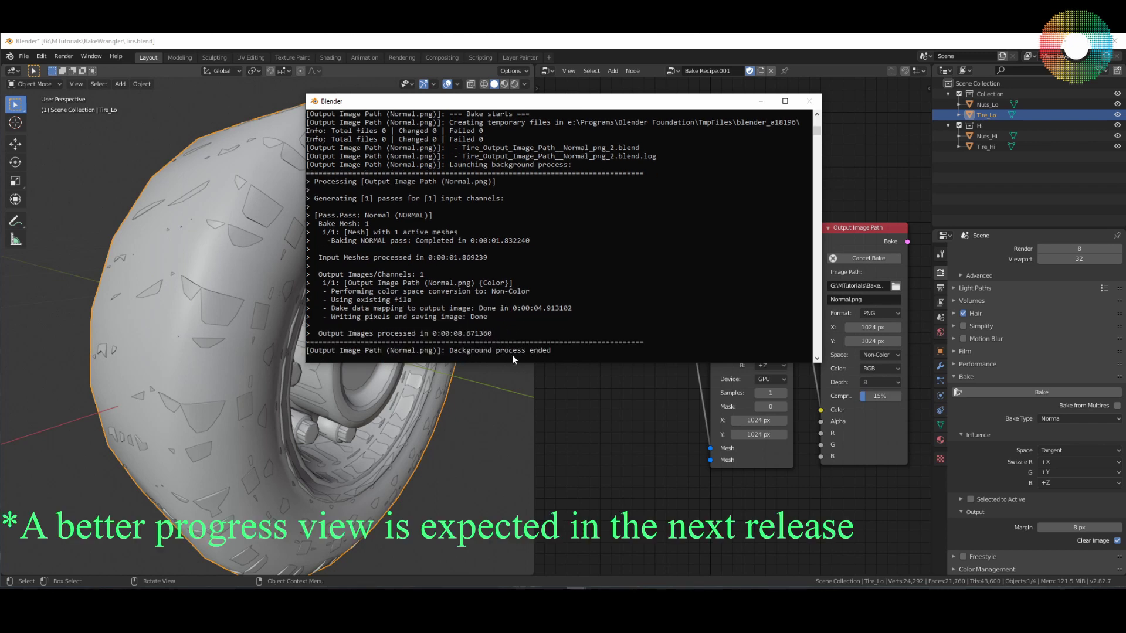
{"action": "left_click", "coordinate": [578, 439]}
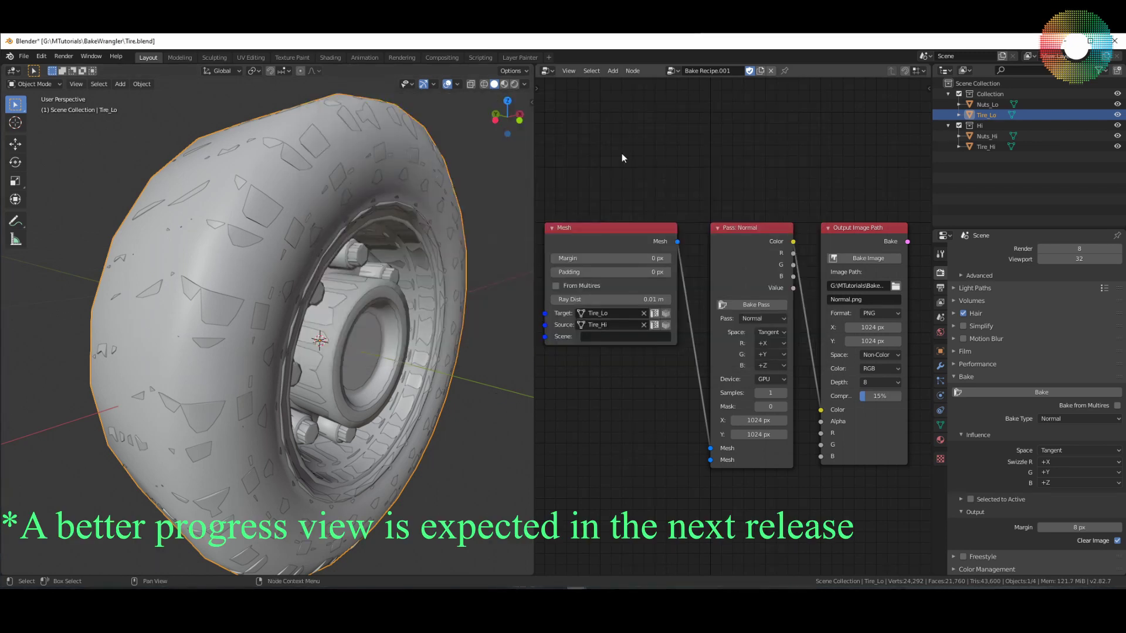
Step: Split off an Image Editor above the node tree and load the baked Normal.png
{"action": "left_click_drag", "start_coordinate": [546, 79], "coordinate": [553, 326]}
{"action": "left_click", "coordinate": [550, 72]}
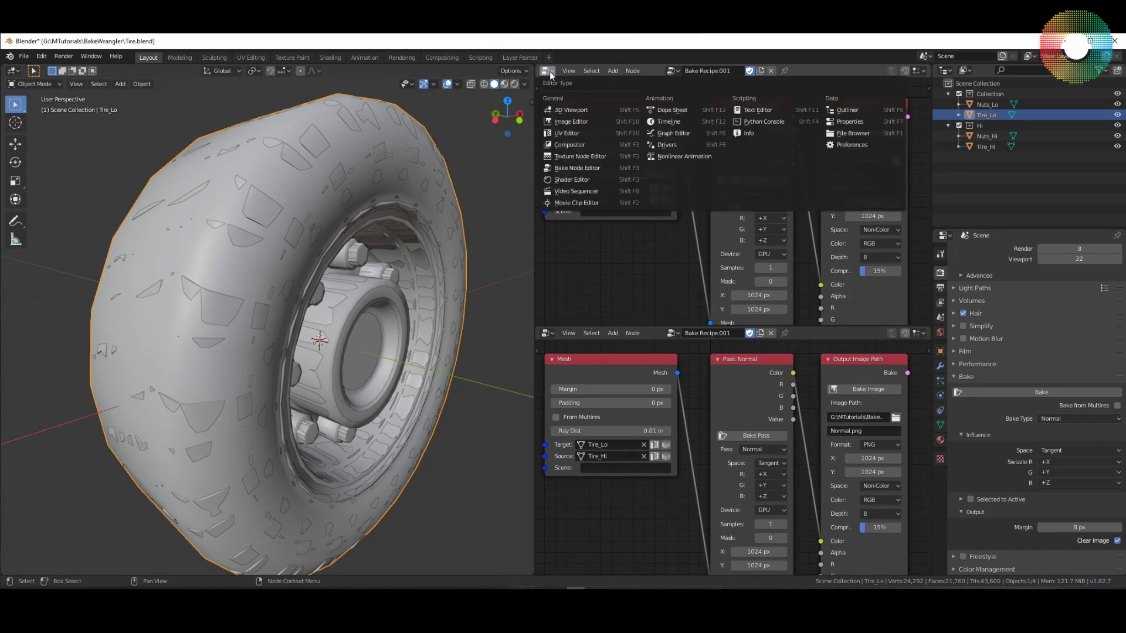
{"action": "left_click", "coordinate": [568, 124]}
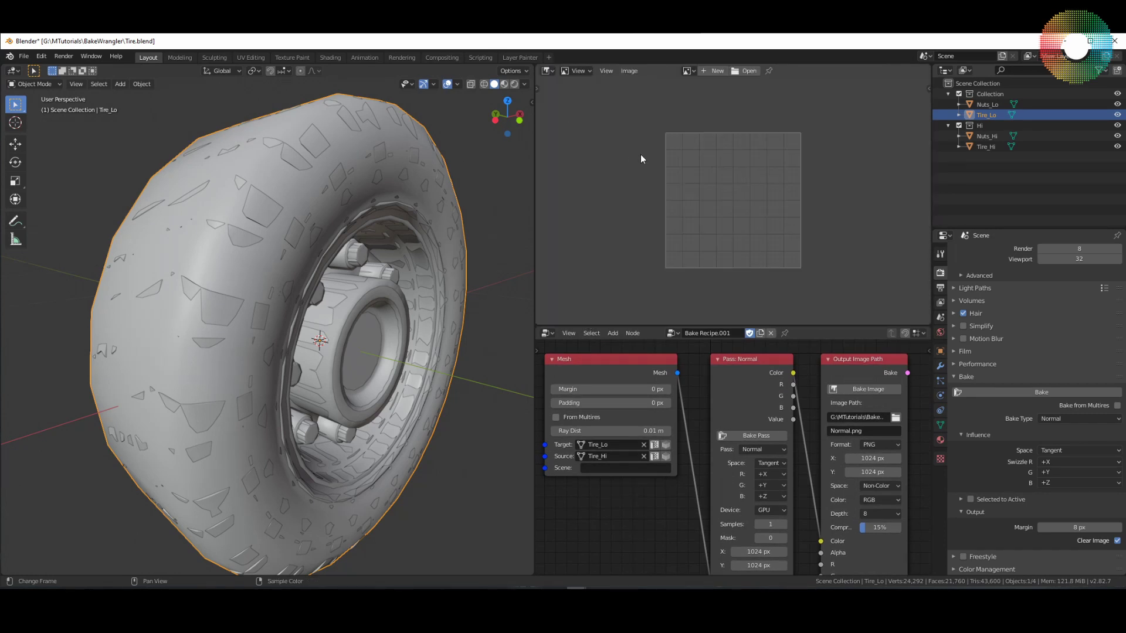
{"action": "left_click", "coordinate": [747, 72]}
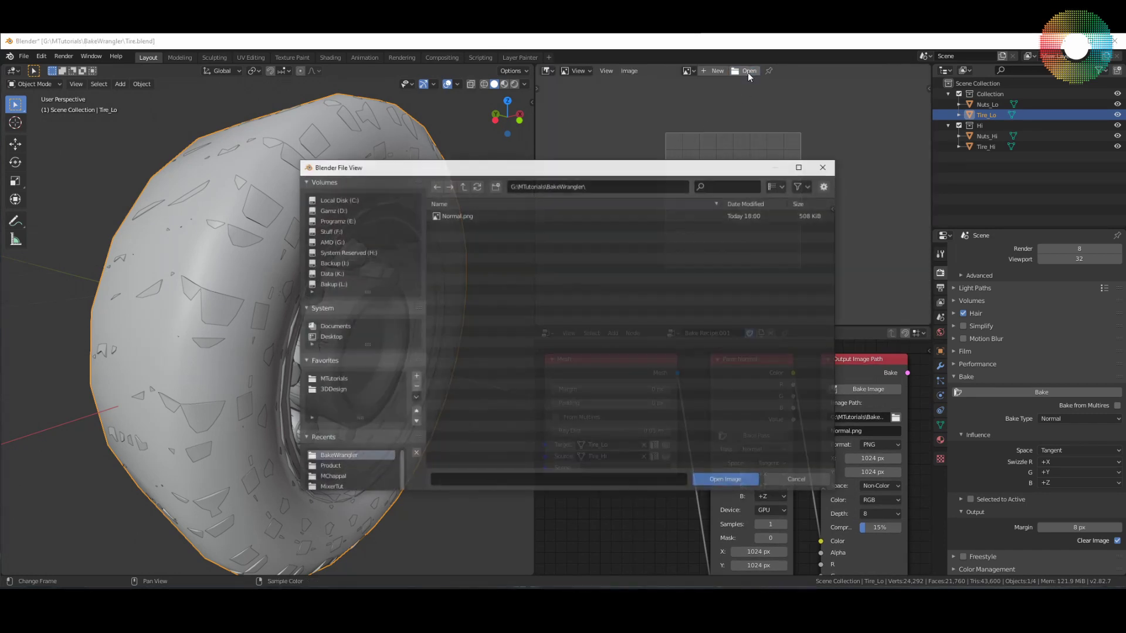
{"action": "double_click", "coordinate": [456, 216]}
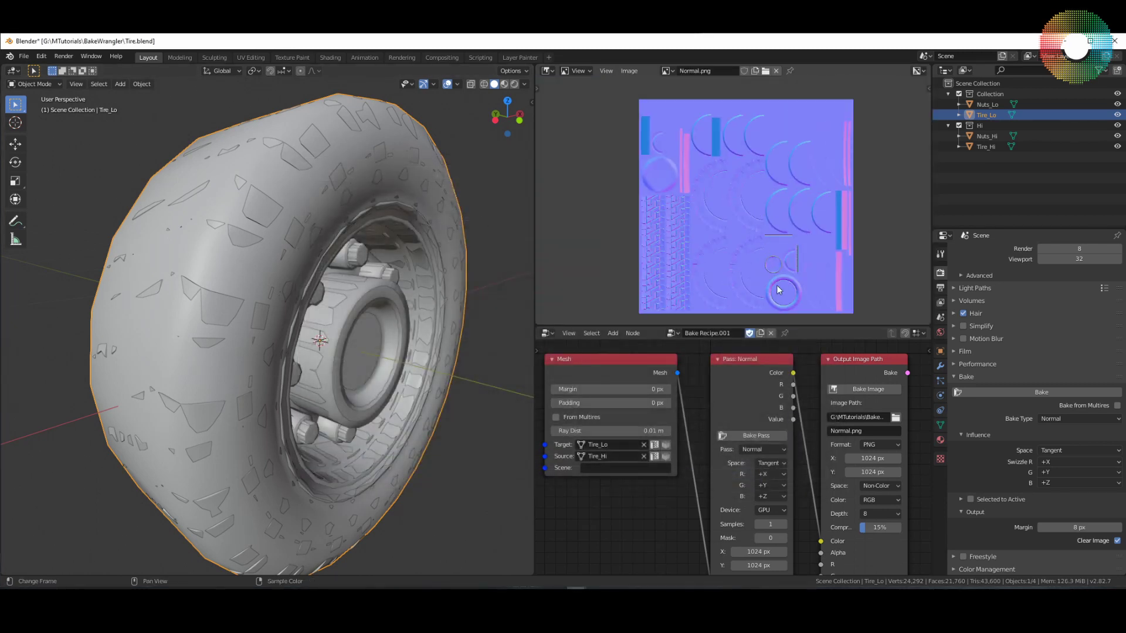
Step: Zoom and pan across Normal.png to inspect the tread and hub detail
{"action": "scroll", "coordinate": [778, 289], "scroll_direction": "up", "scroll_amount": 3}
{"action": "middle_click_drag", "start_coordinate": [629, 205], "coordinate": [788, 187]}
{"action": "scroll", "coordinate": [787, 189], "scroll_direction": "up", "scroll_amount": 3}
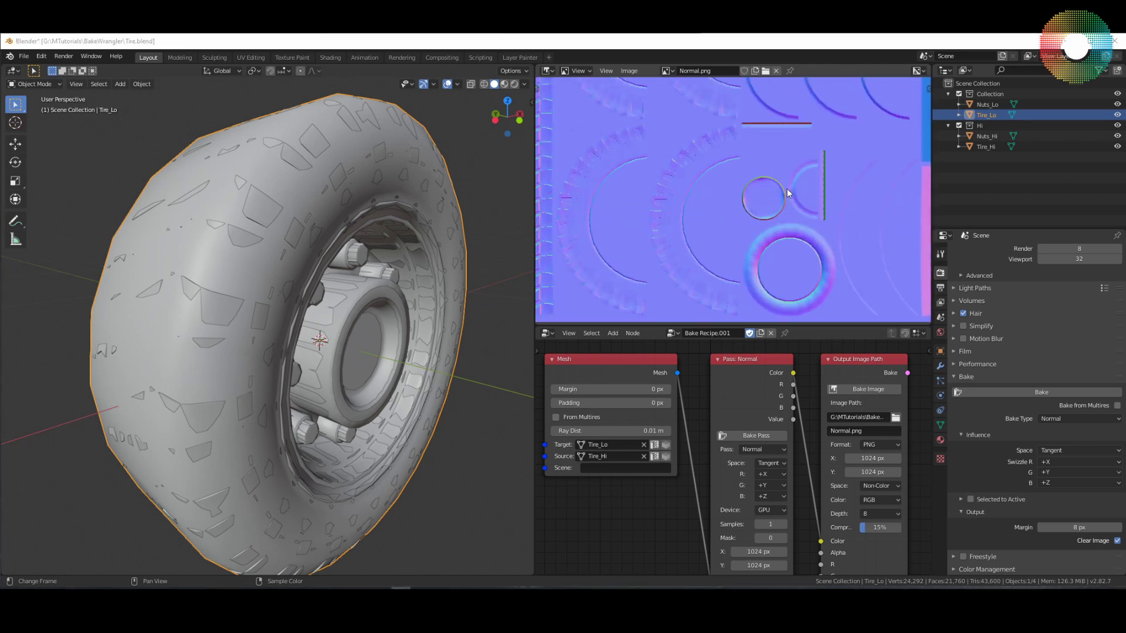
{"action": "scroll", "coordinate": [800, 193], "scroll_direction": "up", "scroll_amount": 3}
{"action": "scroll", "coordinate": [801, 194], "scroll_direction": "up", "scroll_amount": 1}
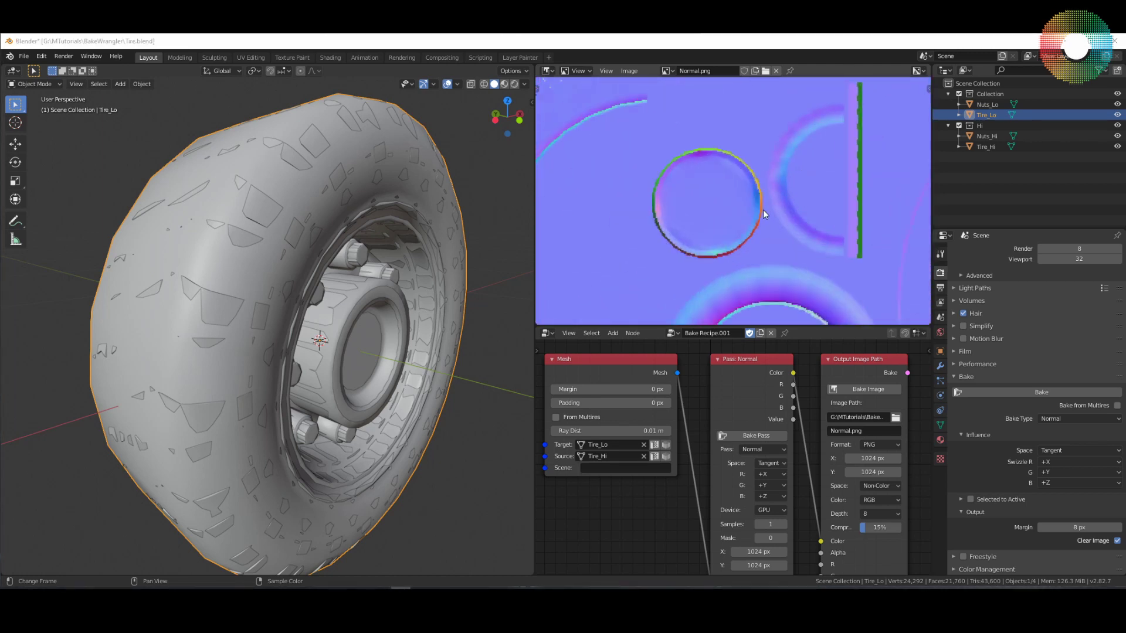
{"action": "scroll", "coordinate": [763, 210], "scroll_direction": "down", "scroll_amount": 4}
{"action": "middle_click_drag", "start_coordinate": [705, 243], "coordinate": [741, 230]}
{"action": "middle_click_drag", "start_coordinate": [327, 323], "coordinate": [327, 324], "text": "shift"}
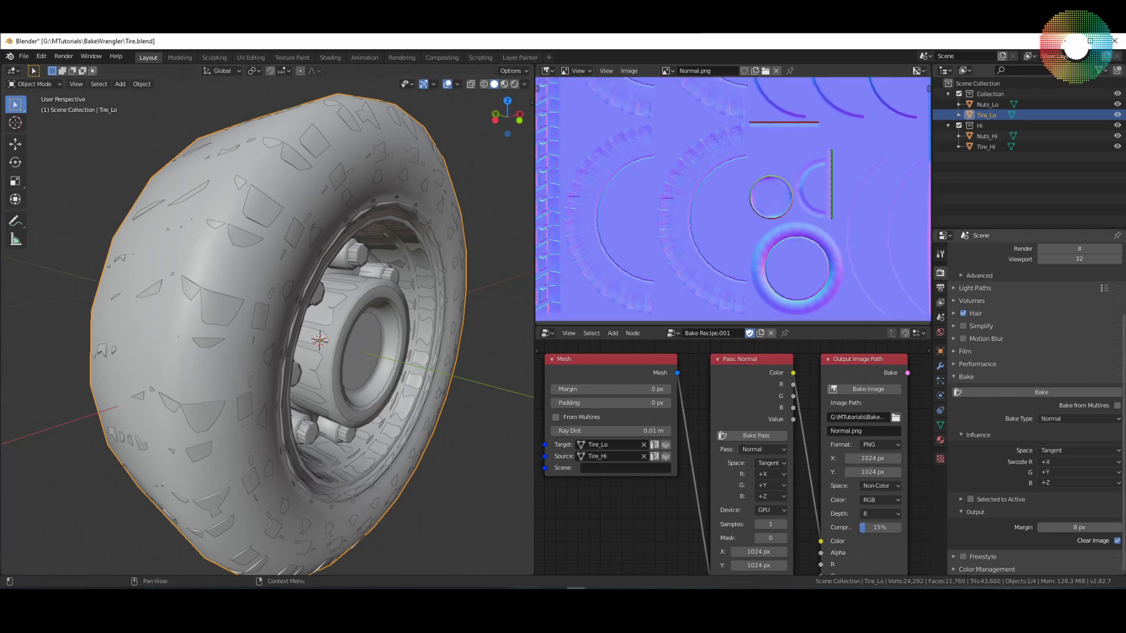
Step: In the Shading workspace, hide the high-poly objects in the Hi collection
{"action": "left_click", "coordinate": [331, 57]}
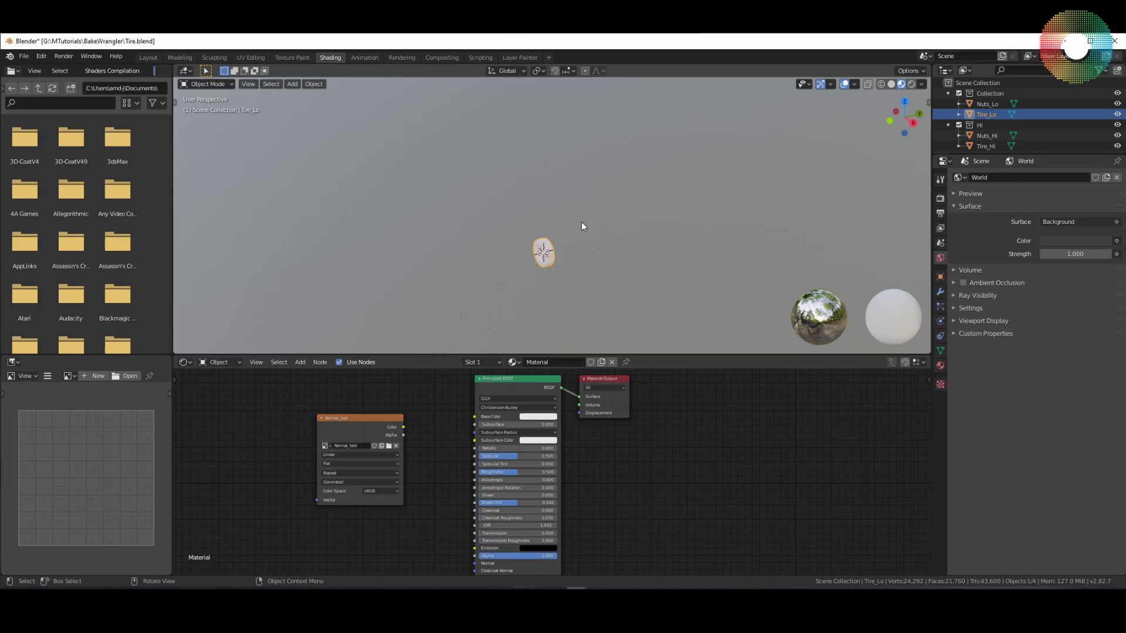
{"action": "scroll", "coordinate": [551, 253], "scroll_direction": "up", "scroll_amount": 3}
{"action": "middle_click_drag", "start_coordinate": [550, 253], "coordinate": [667, 195]}
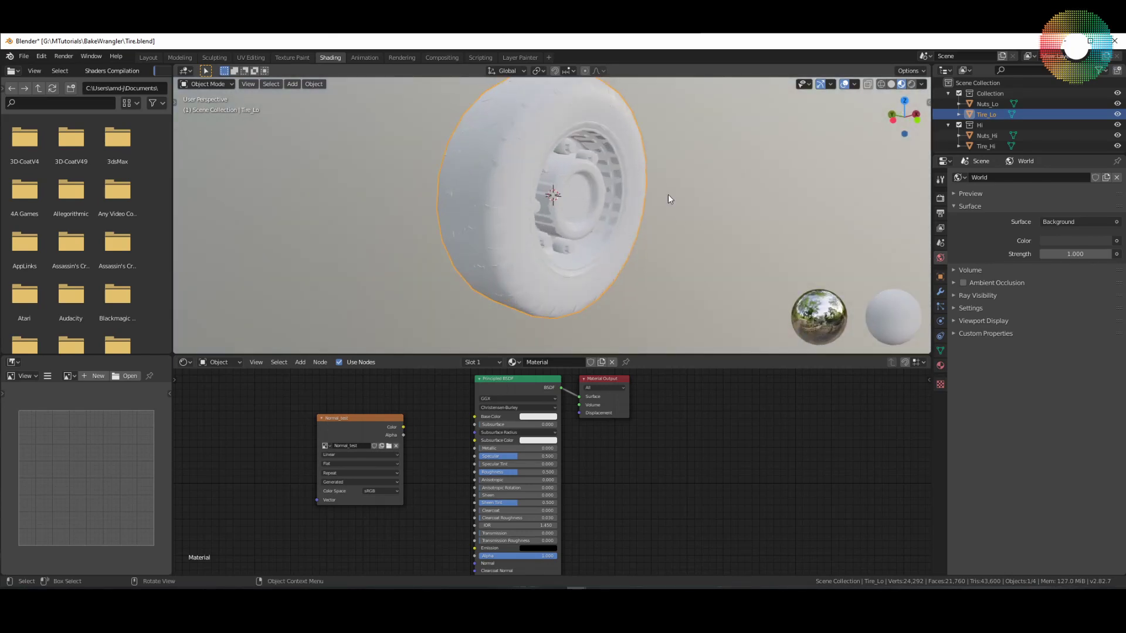
{"action": "left_click", "coordinate": [1117, 125]}
{"action": "middle_click_drag", "start_coordinate": [616, 469], "coordinate": [756, 472]}
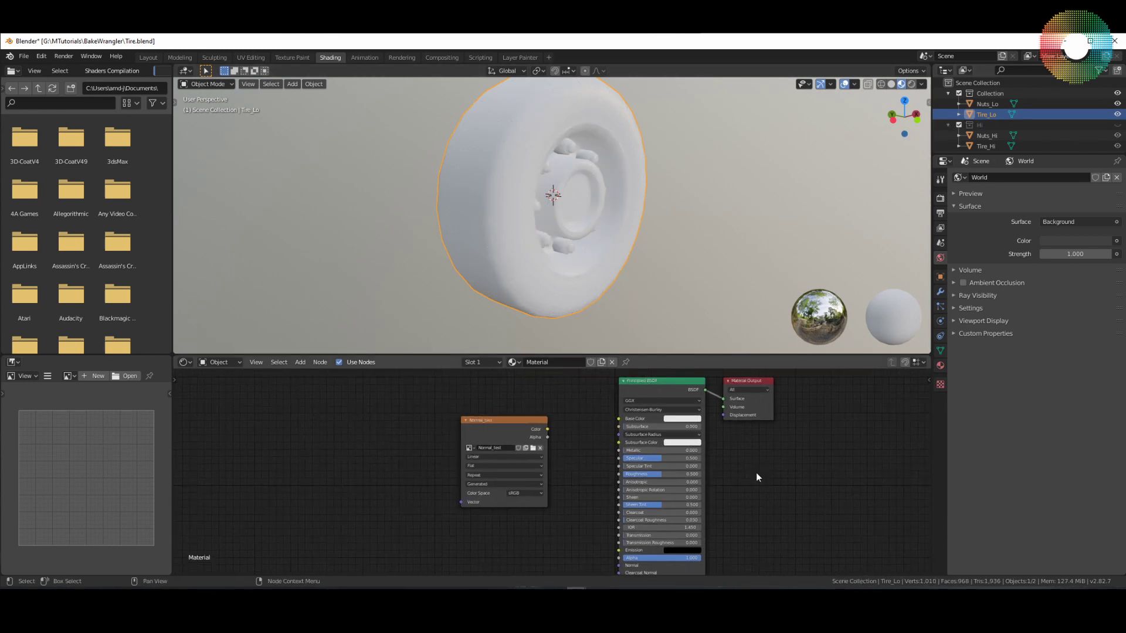
{"action": "middle_click_drag", "start_coordinate": [579, 485], "coordinate": [581, 446]}
Step: Replace the Normal_test node with an Image Texture node using Normal.png
{"action": "left_click", "coordinate": [508, 403]}
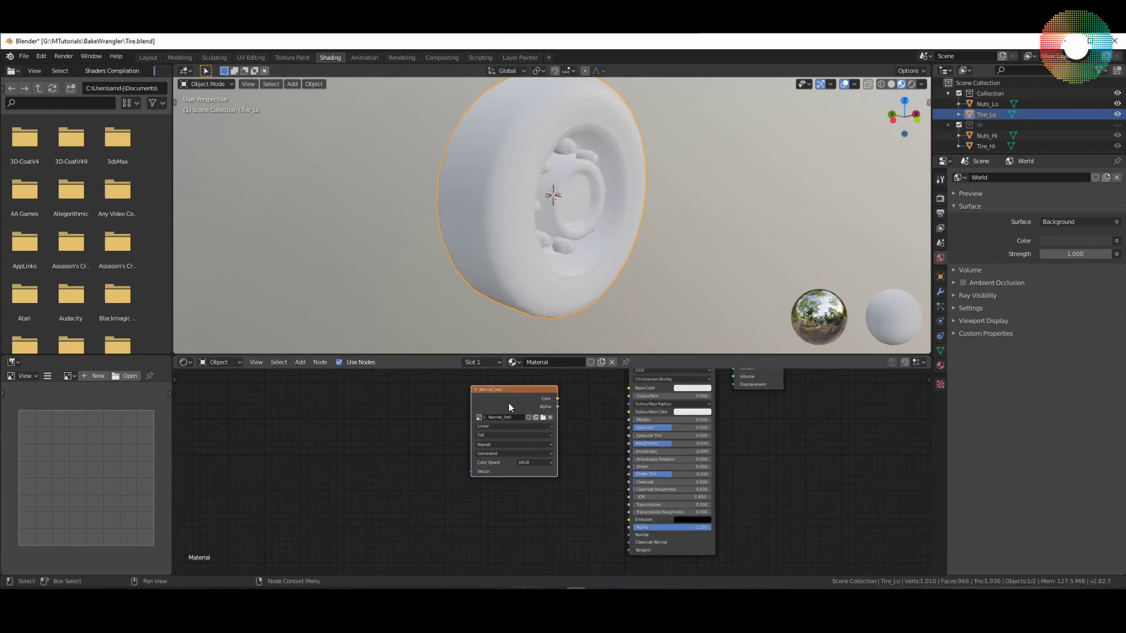
{"action": "key", "text": "x"}
{"action": "middle_click_drag", "start_coordinate": [684, 541], "coordinate": [728, 551]}
{"action": "key", "text": "shift+a"}
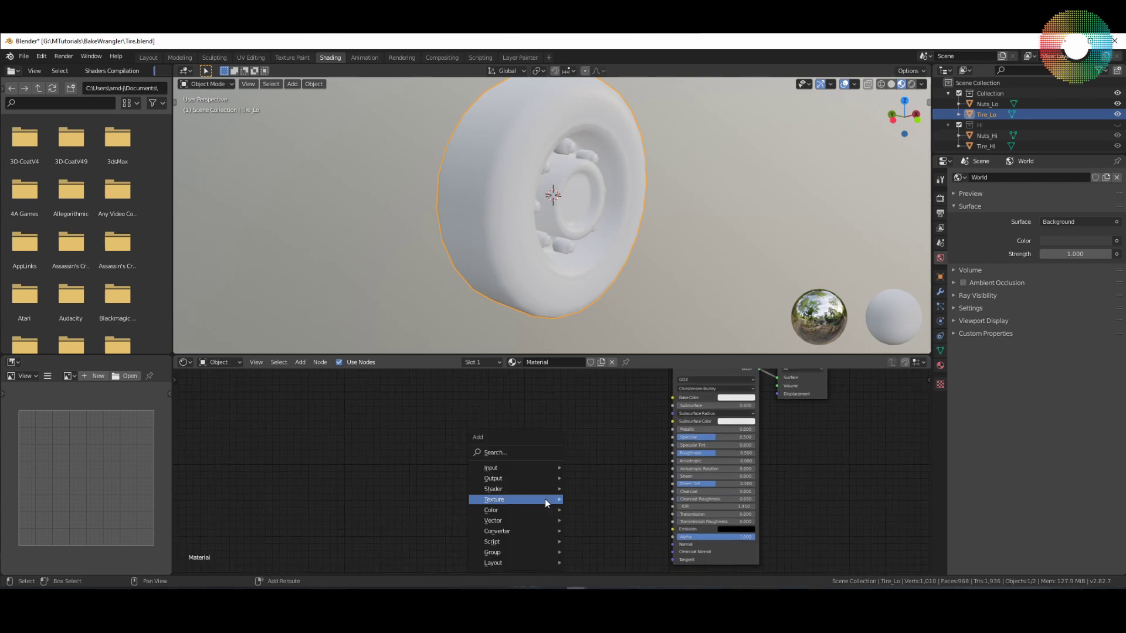
{"action": "key", "text": "shift+a"}
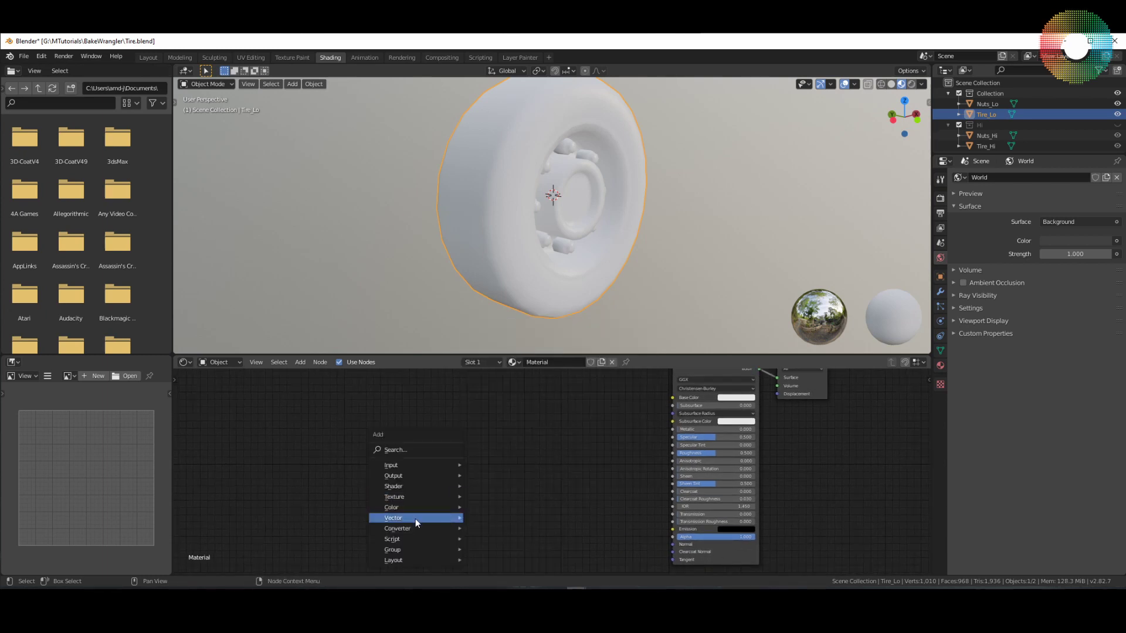
{"action": "mouse_move", "coordinate": [451, 497]}
{"action": "left_click", "coordinate": [508, 403]}
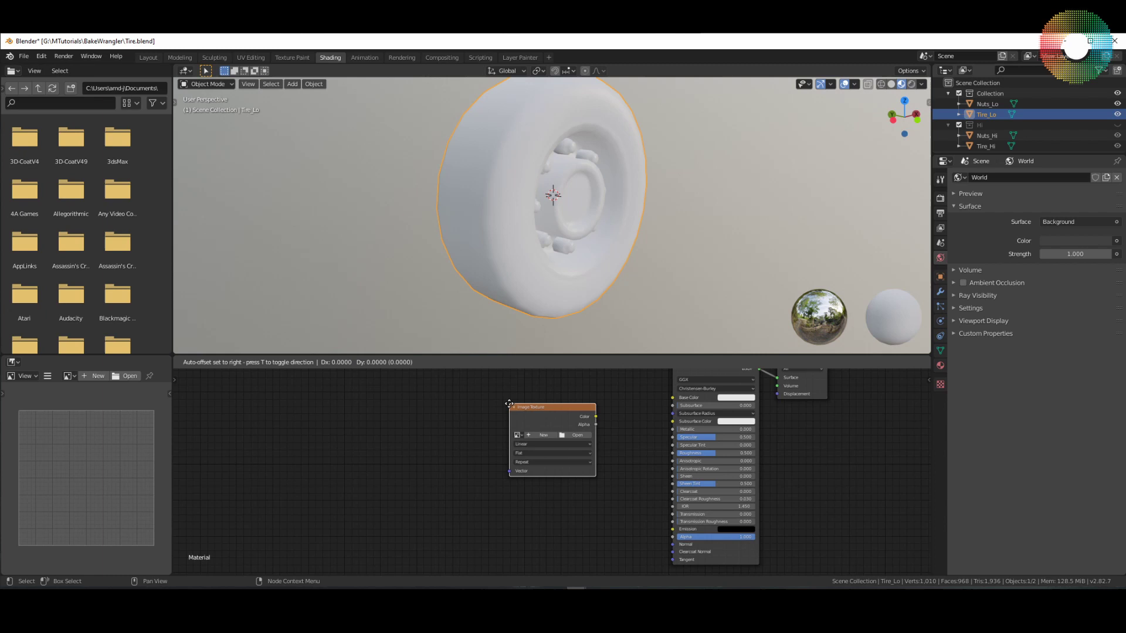
{"action": "left_click", "coordinate": [476, 438]}
{"action": "left_click", "coordinate": [484, 469]}
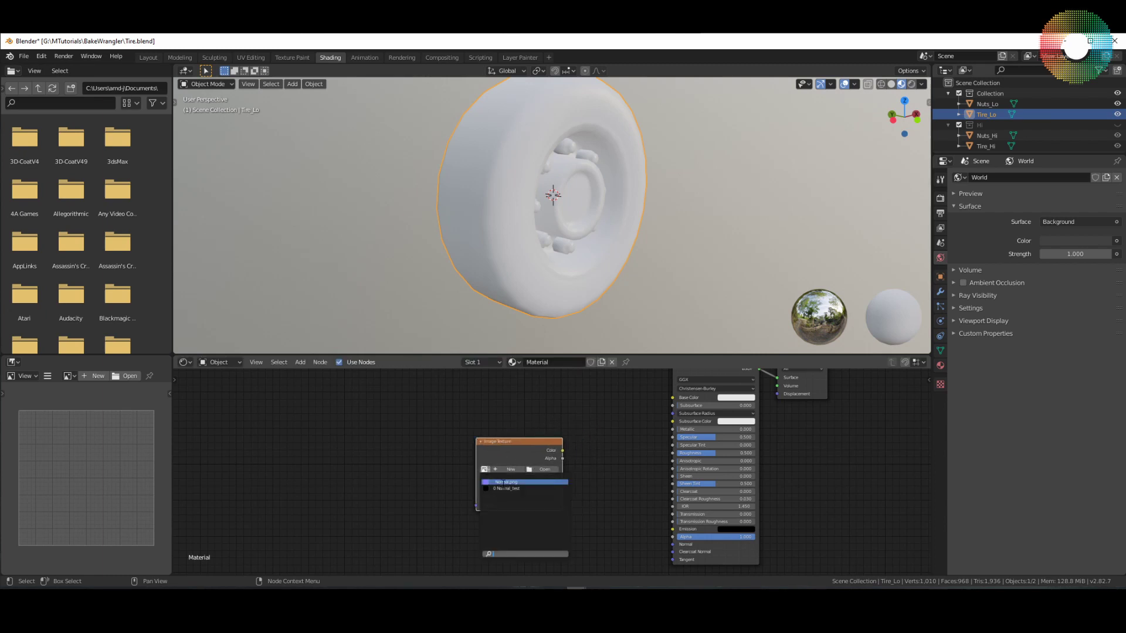
{"action": "left_click", "coordinate": [505, 482]}
{"action": "left_click_drag", "start_coordinate": [516, 448], "coordinate": [442, 438]}
Step: Add a Normal Map node fed by the image colour and linked into the BSDF Normal input
{"action": "key", "text": "shift+a"}
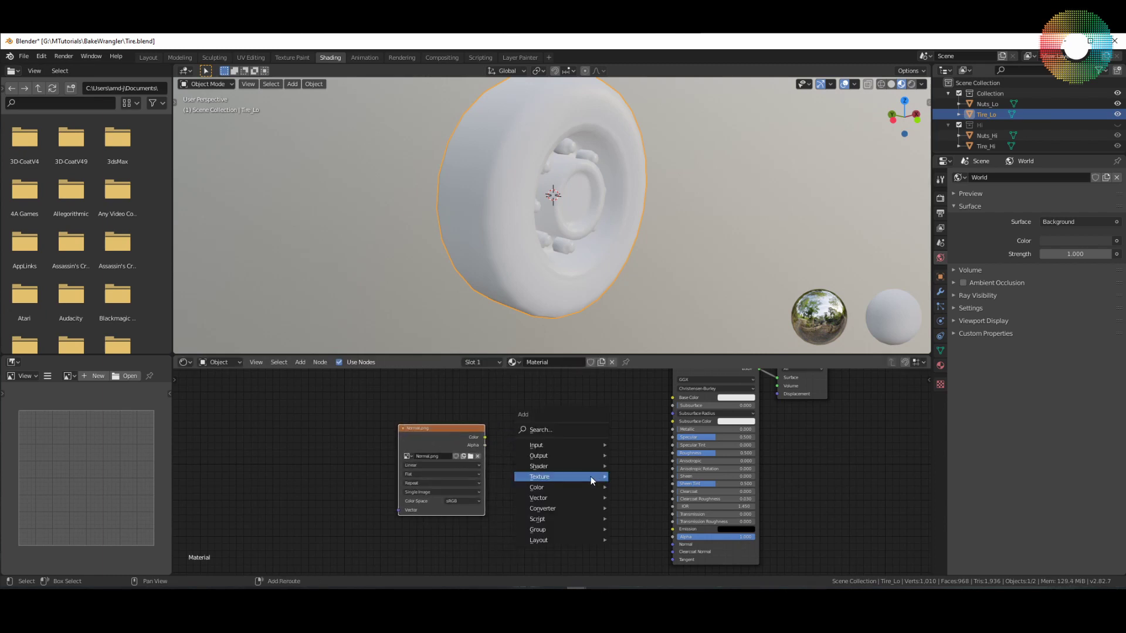
{"action": "mouse_move", "coordinate": [565, 496]}
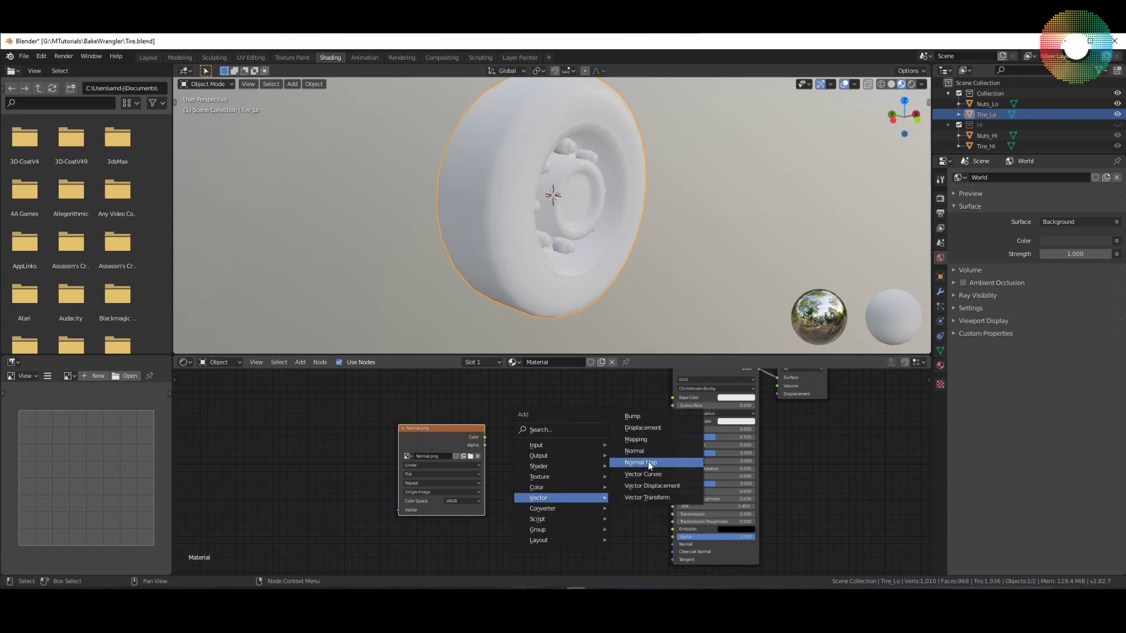
{"action": "left_click", "coordinate": [641, 463]}
{"action": "left_click", "coordinate": [546, 480]}
{"action": "left_click_drag", "start_coordinate": [485, 437], "coordinate": [547, 527]}
{"action": "left_click_drag", "start_coordinate": [601, 491], "coordinate": [673, 544]}
{"action": "middle_click_drag", "start_coordinate": [590, 215], "coordinate": [610, 235]}
{"action": "scroll", "coordinate": [614, 202], "scroll_direction": "up", "scroll_amount": 4}
{"action": "scroll", "coordinate": [613, 199], "scroll_direction": "down", "scroll_amount": 2}
{"action": "scroll", "coordinate": [615, 458], "scroll_direction": "down", "scroll_amount": 1}
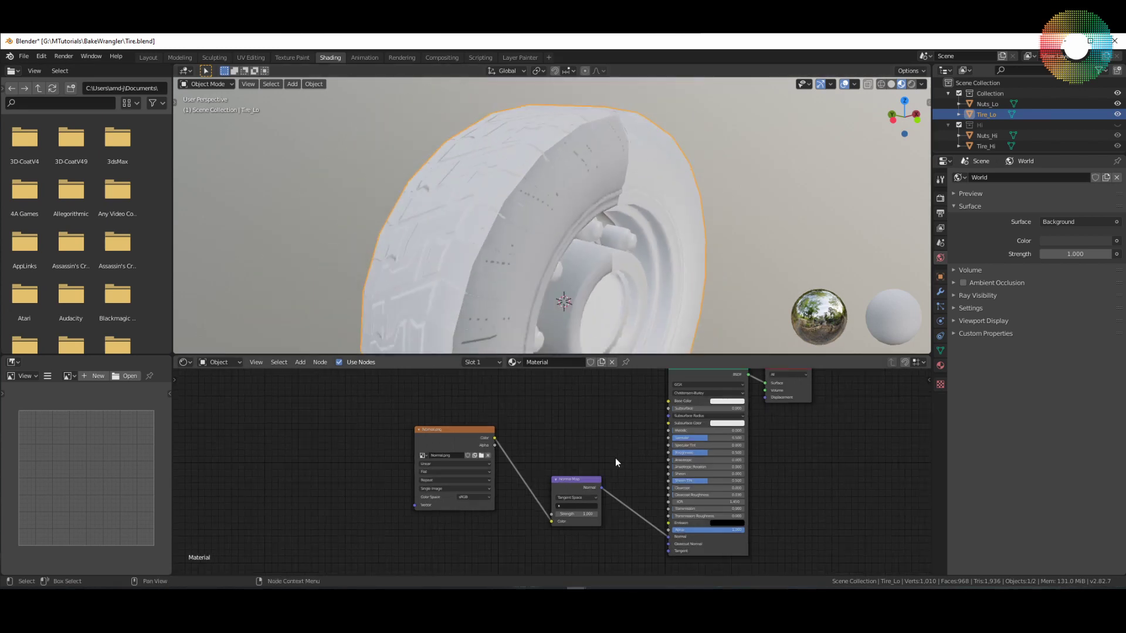
{"action": "middle_click_drag", "start_coordinate": [490, 492], "coordinate": [541, 448]}
Step: Set the Normal.png texture's colour space to Non-Color and check the hub
{"action": "left_click", "coordinate": [524, 453]}
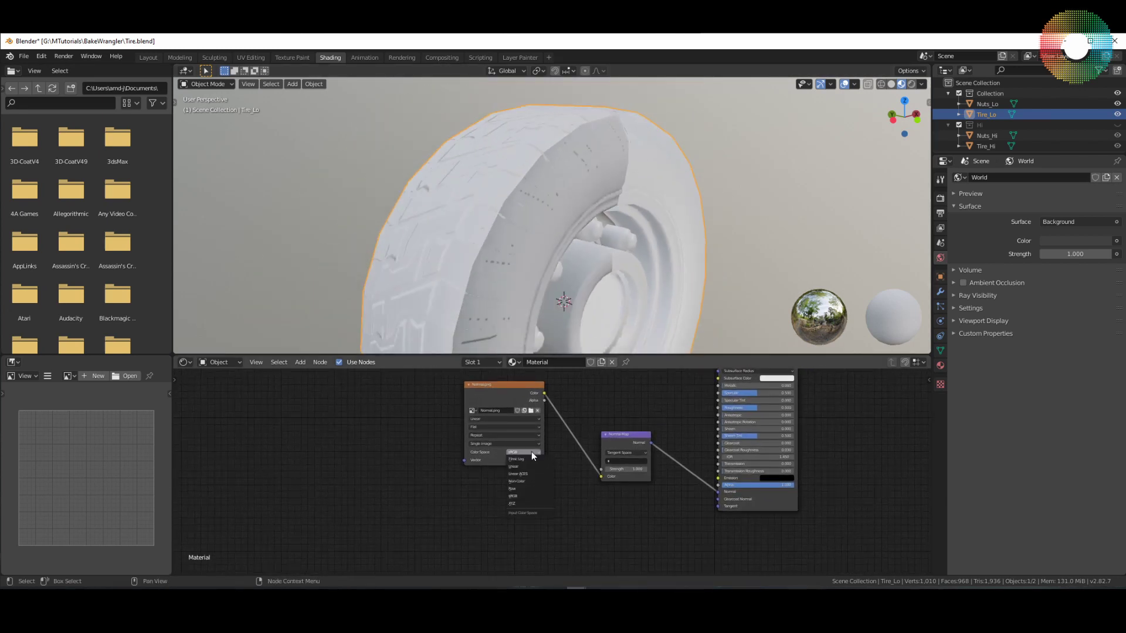
{"action": "left_click", "coordinate": [529, 481]}
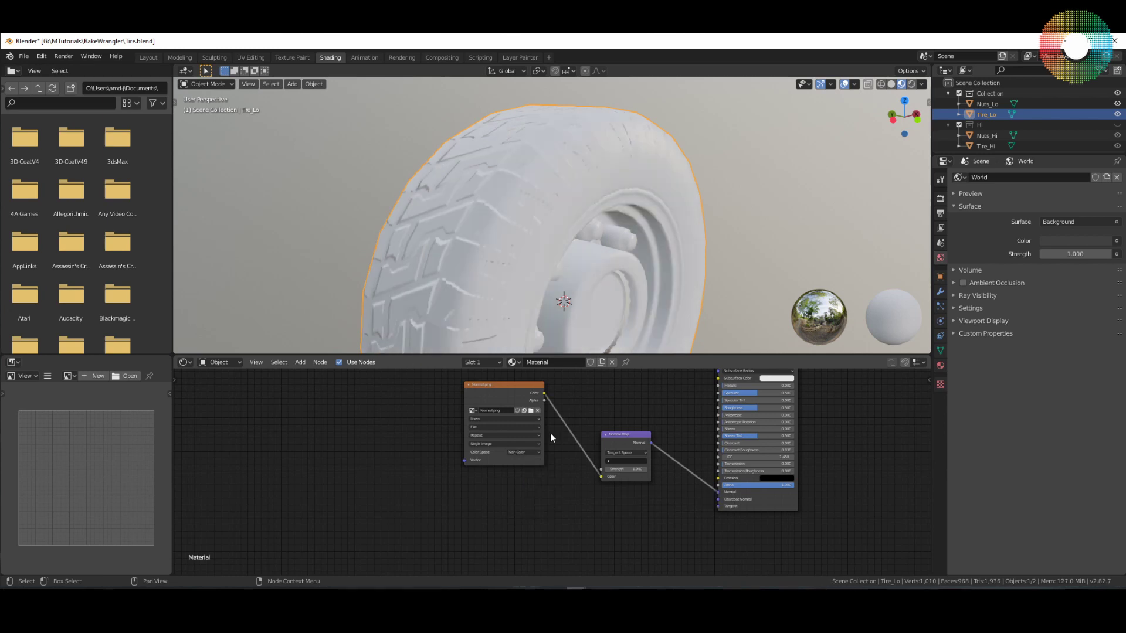
{"action": "middle_click_drag", "start_coordinate": [601, 262], "coordinate": [626, 215]}
{"action": "scroll", "coordinate": [626, 205], "scroll_direction": "up", "scroll_amount": 4}
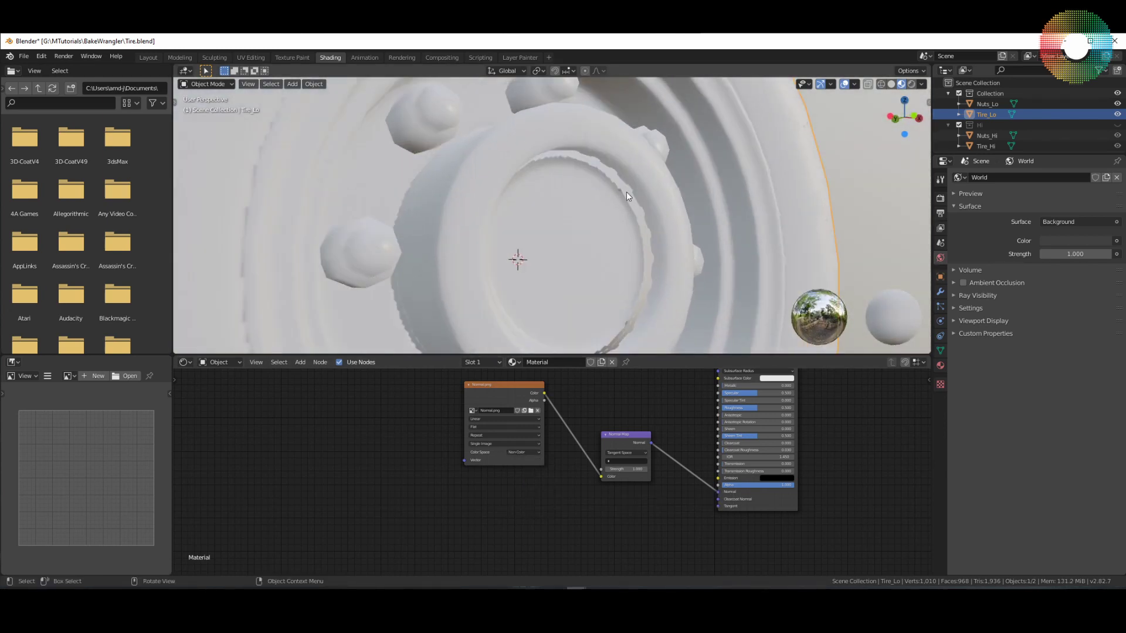
{"action": "scroll", "coordinate": [648, 246], "scroll_direction": "down", "scroll_amount": 5}
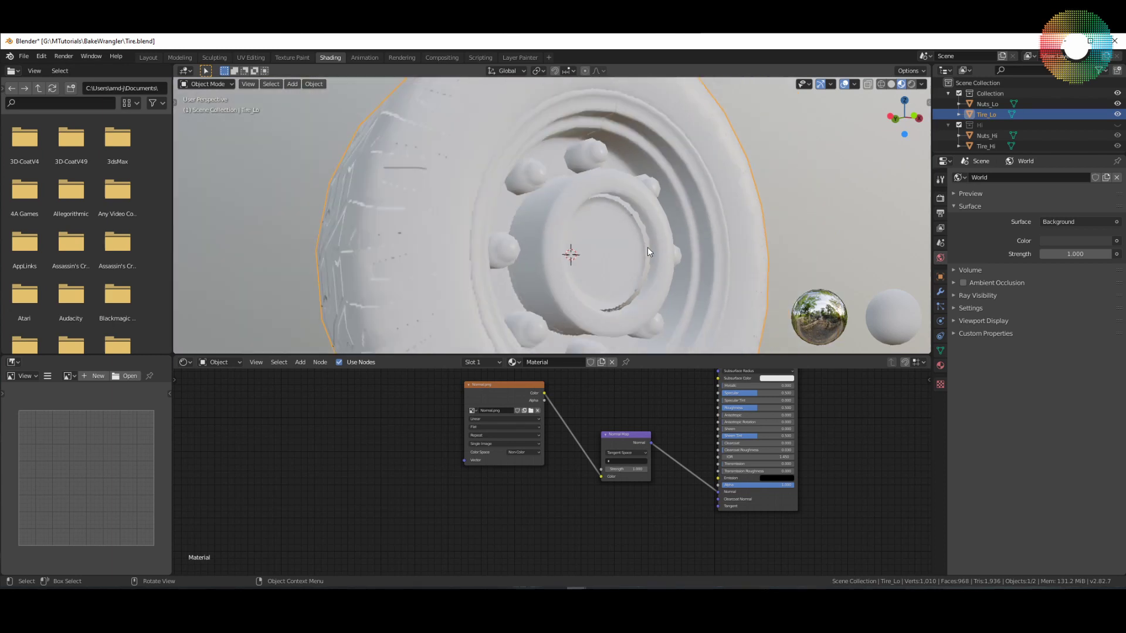
Step: Back in Layout, set the Mesh node's ray distance to 0.05 m
{"action": "left_click", "coordinate": [148, 57]}
{"action": "left_click", "coordinate": [642, 431]}
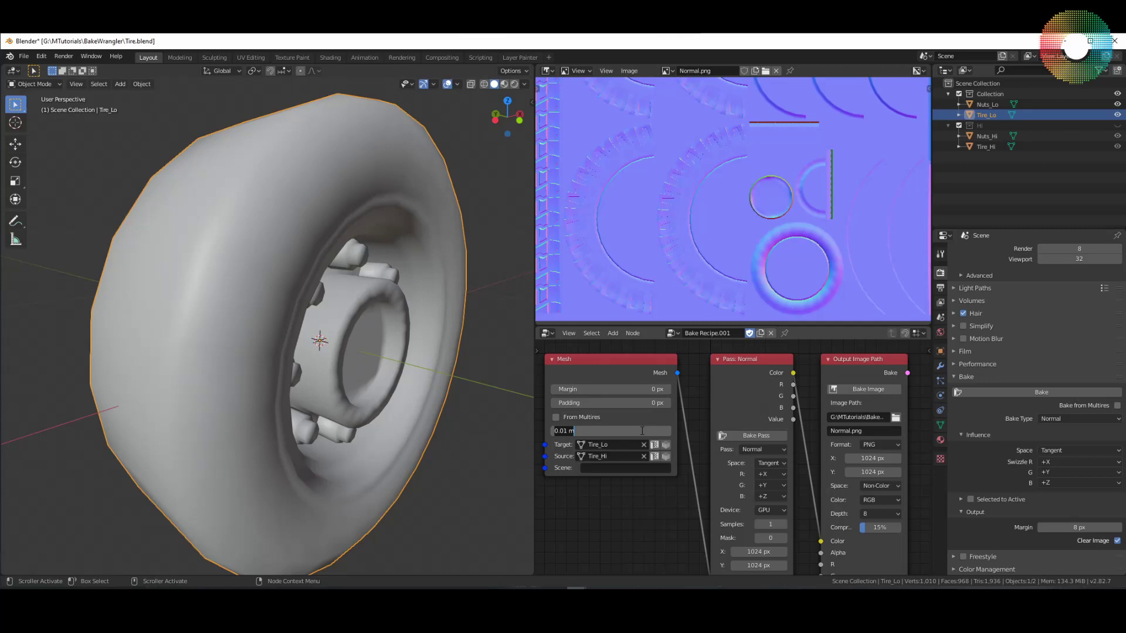
{"action": "left_click", "coordinate": [642, 431]}
{"action": "key", "text": "BackSpace"}
{"action": "type", "text": "5"}
{"action": "key", "text": "Return"}
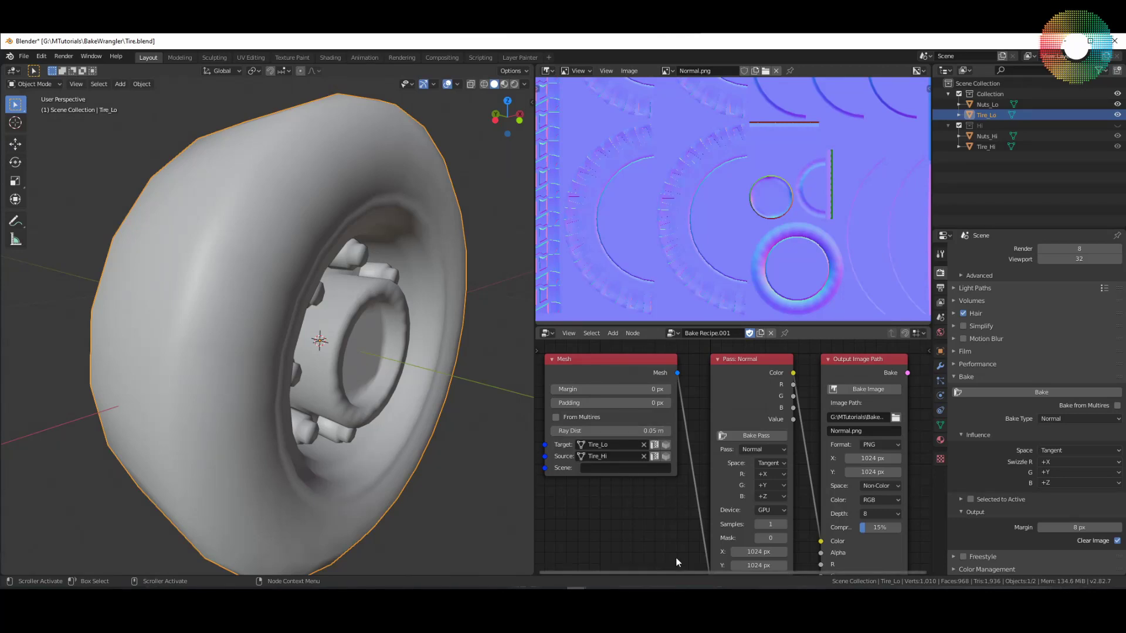
Step: Set the bake pass resolution to 4096 × 4096 and the output image to 2048 × 2048
{"action": "middle_click_drag", "start_coordinate": [681, 547], "coordinate": [683, 532]}
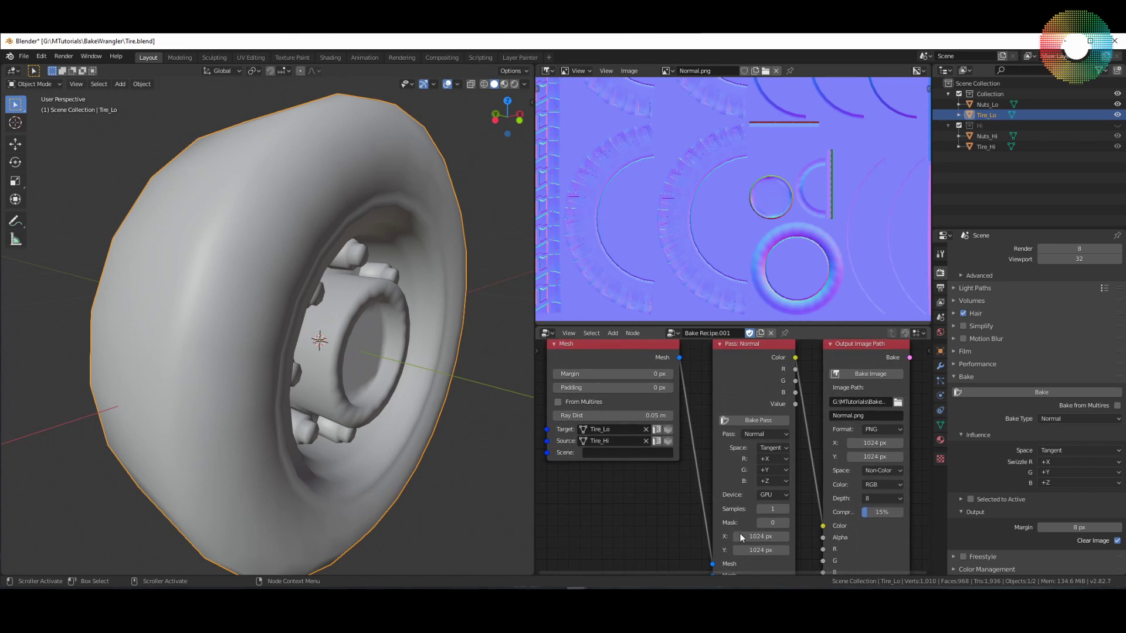
{"action": "left_click", "coordinate": [765, 538]}
{"action": "type", "text": "4096"}
{"action": "key", "text": "Tab"}
{"action": "type", "text": "4096"}
{"action": "key", "text": "Return"}
{"action": "left_click", "coordinate": [872, 443]}
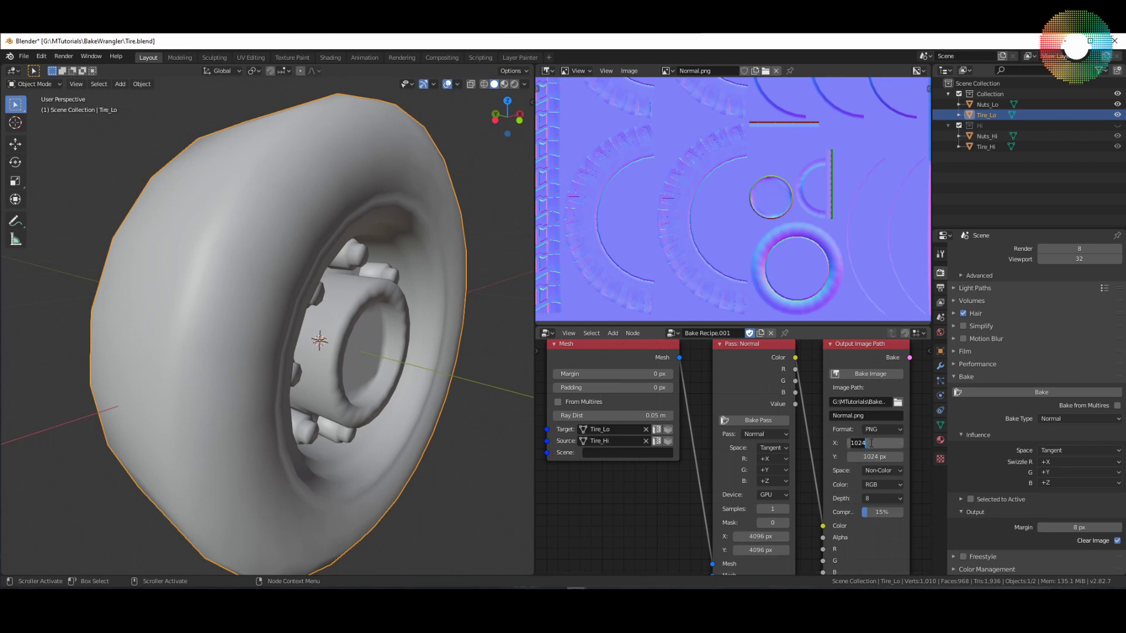
{"action": "type", "text": "2048"}
{"action": "key", "text": "Tab"}
{"action": "type", "text": "2048"}
{"action": "key", "text": "Return"}
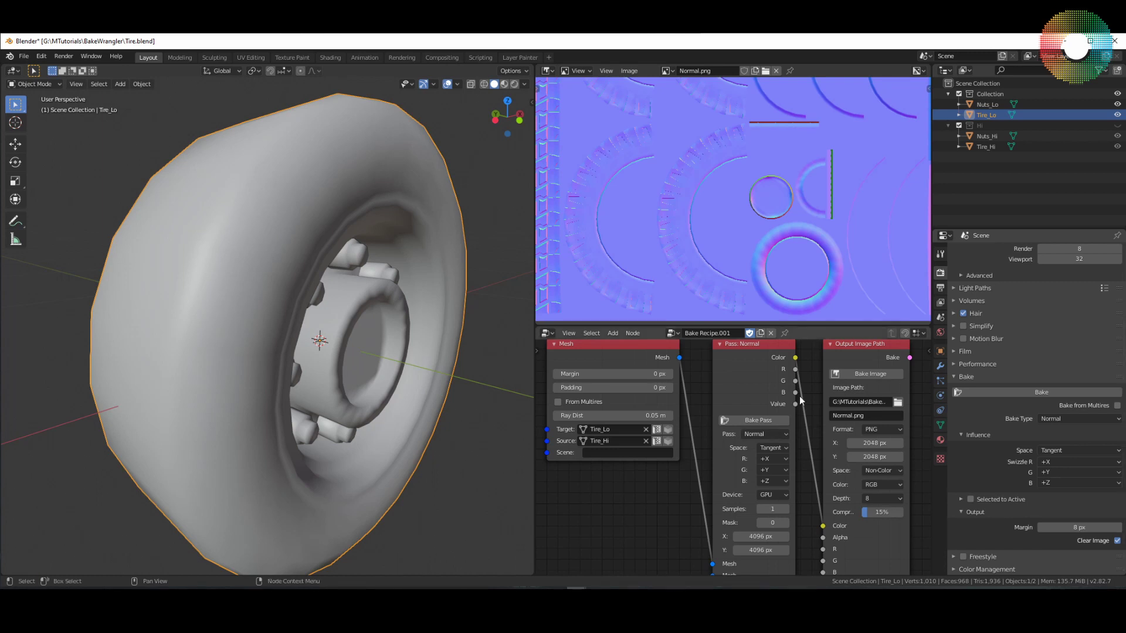
Step: Bake and confirm, follow progress in the system console, then inspect the new normal map
{"action": "left_click", "coordinate": [868, 374]}
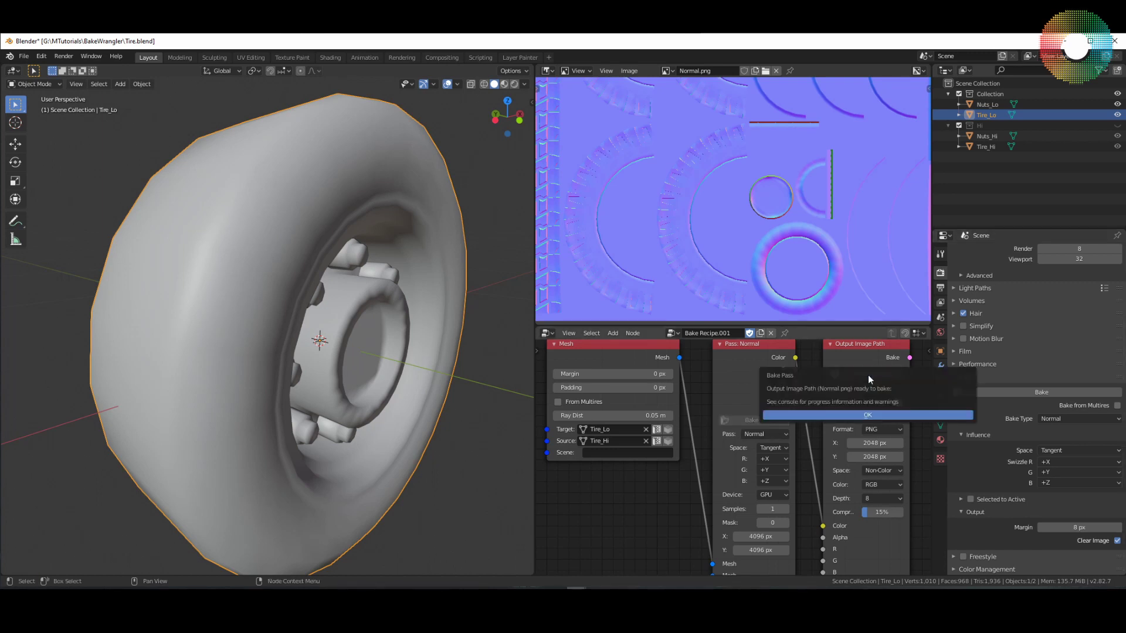
{"action": "left_click", "coordinate": [865, 417]}
{"action": "left_click", "coordinate": [91, 55]}
{"action": "left_click", "coordinate": [118, 165]}
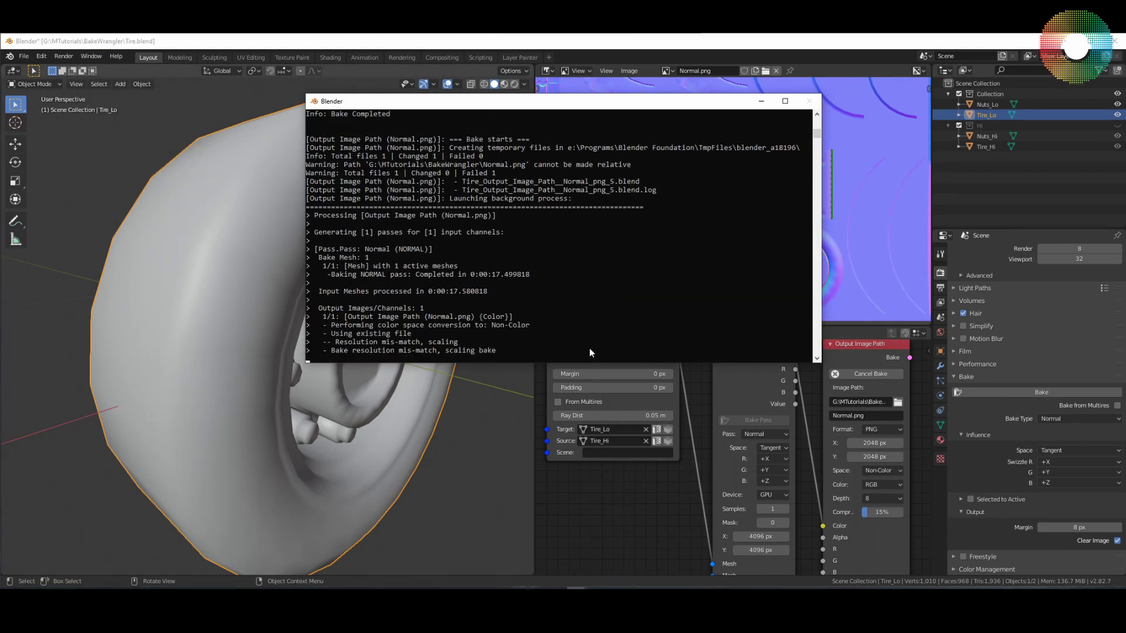
{"action": "left_click", "coordinate": [883, 142]}
{"action": "scroll", "coordinate": [751, 251], "scroll_direction": "up", "scroll_amount": 2}
{"action": "middle_click_drag", "start_coordinate": [752, 251], "coordinate": [851, 312]}
{"action": "scroll", "coordinate": [832, 299], "scroll_direction": "down", "scroll_amount": 4}
{"action": "scroll", "coordinate": [812, 270], "scroll_direction": "up", "scroll_amount": 5}
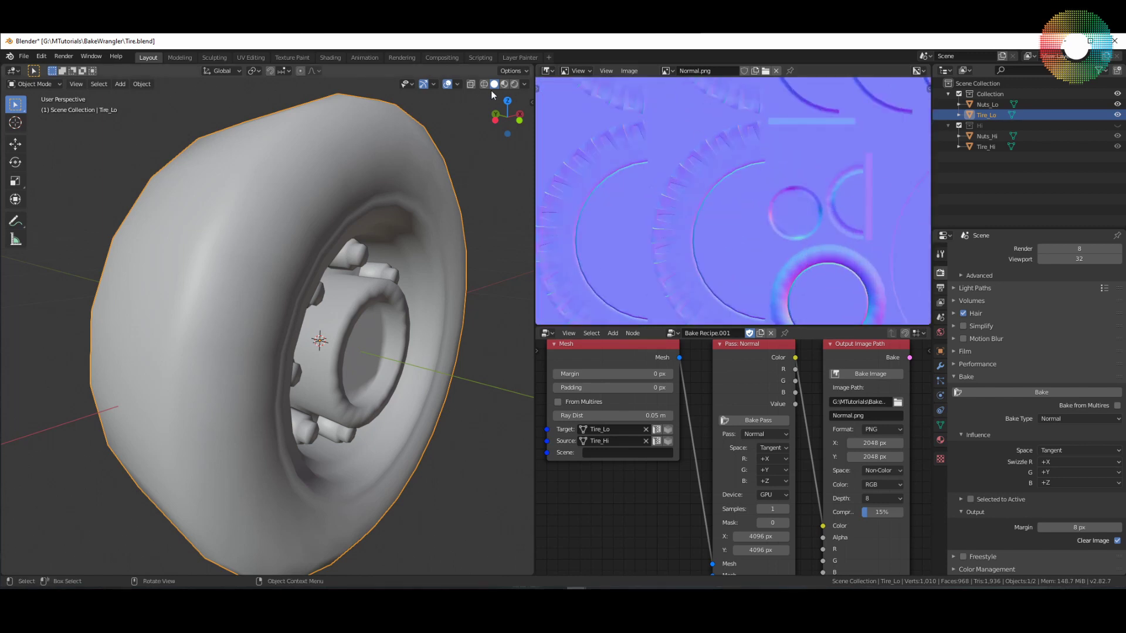
Step: In Shading, relink the Normal Map to the BSDF and orbit the tire to inspect tread, rim and nuts
{"action": "left_click", "coordinate": [332, 58]}
{"action": "middle_click_drag", "start_coordinate": [583, 229], "coordinate": [536, 220]}
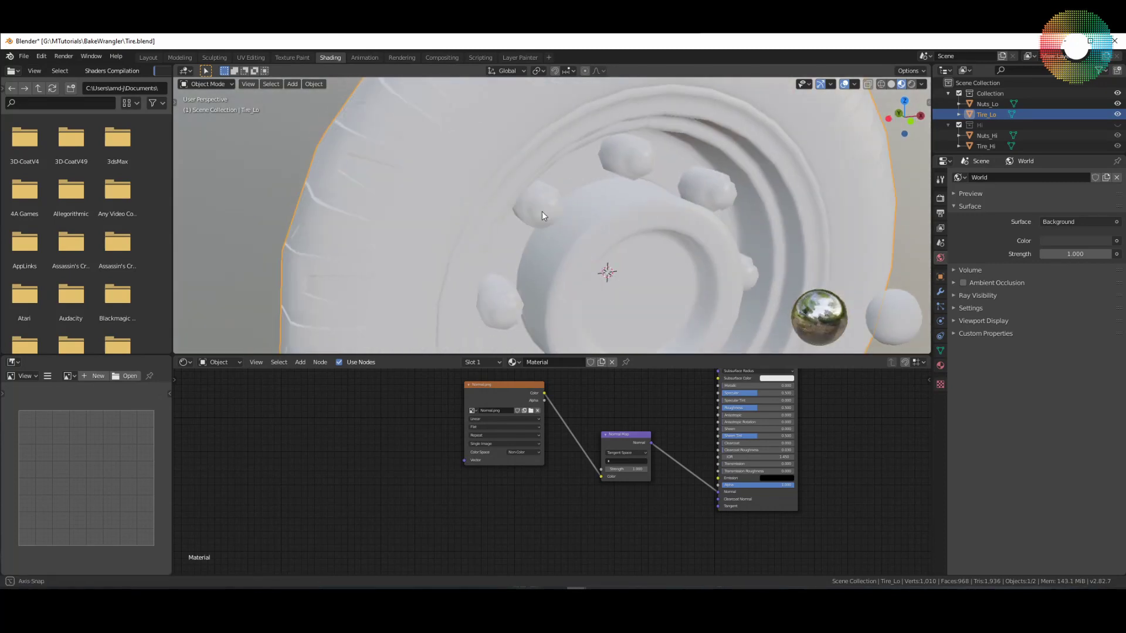
{"action": "middle_click_drag", "start_coordinate": [542, 212], "coordinate": [548, 237]}
{"action": "scroll", "coordinate": [642, 265], "scroll_direction": "up", "scroll_amount": 4}
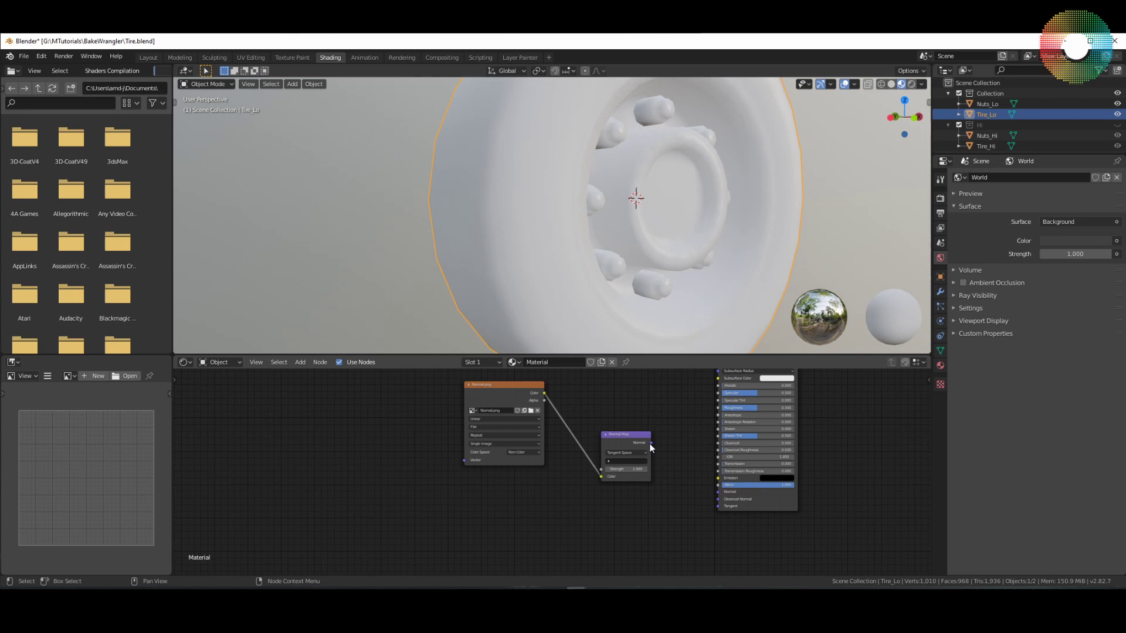
{"action": "left_click_drag", "start_coordinate": [650, 443], "coordinate": [713, 493]}
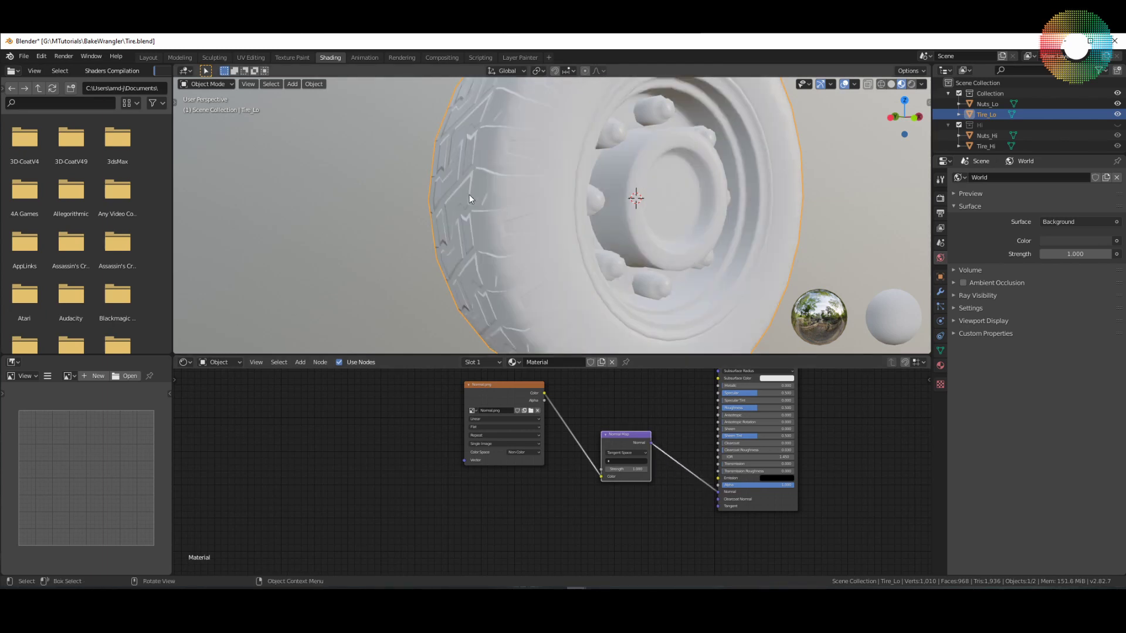
{"action": "middle_click_drag", "start_coordinate": [473, 215], "coordinate": [541, 260]}
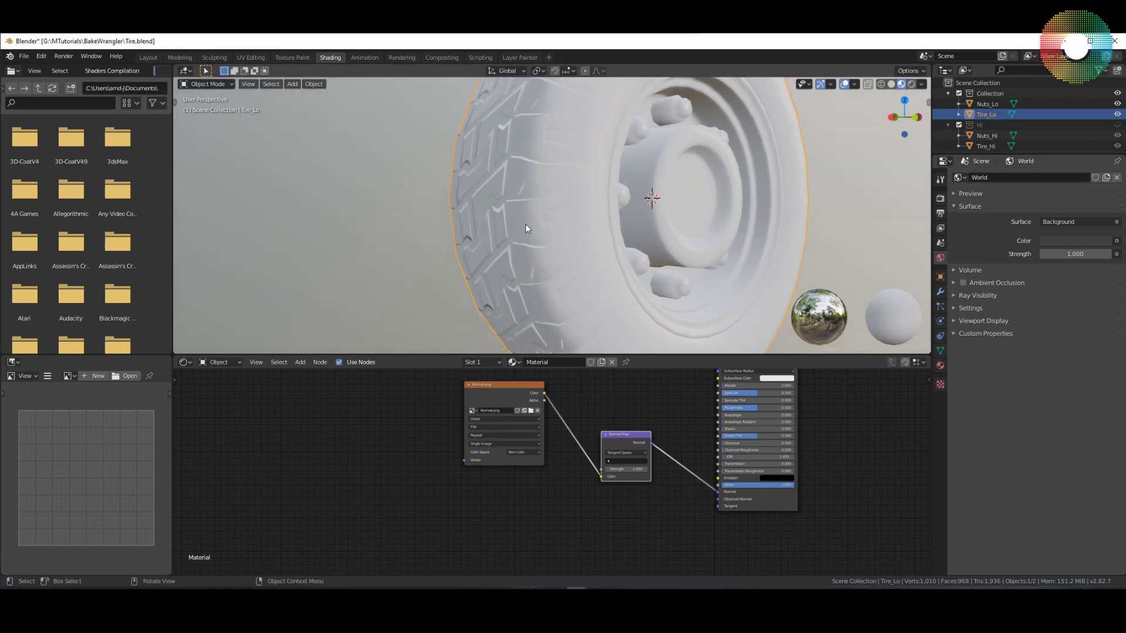
{"action": "key", "text": "Tab"}
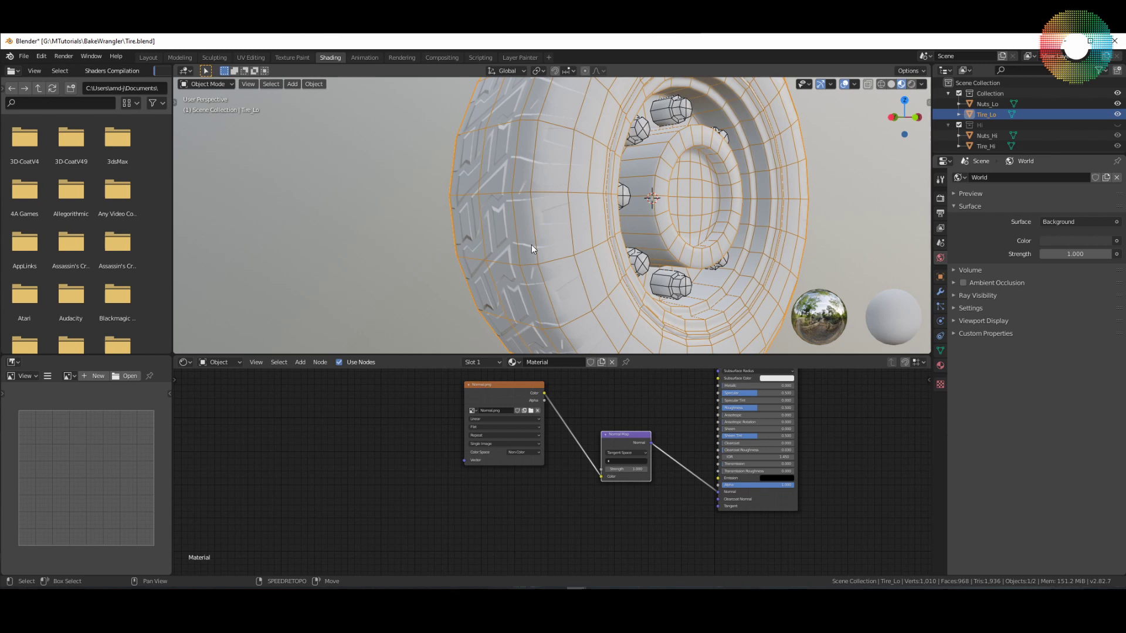
{"action": "key", "text": "Tab"}
{"action": "middle_click_drag", "start_coordinate": [544, 255], "coordinate": [530, 255]}
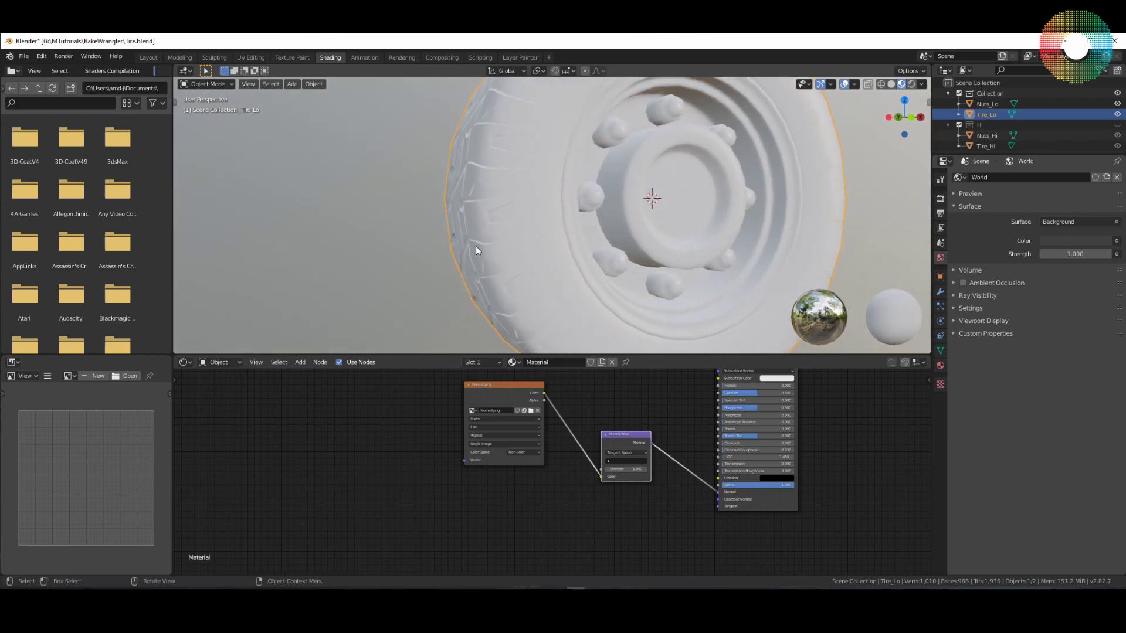
{"action": "middle_click_drag", "start_coordinate": [477, 246], "coordinate": [488, 249]}
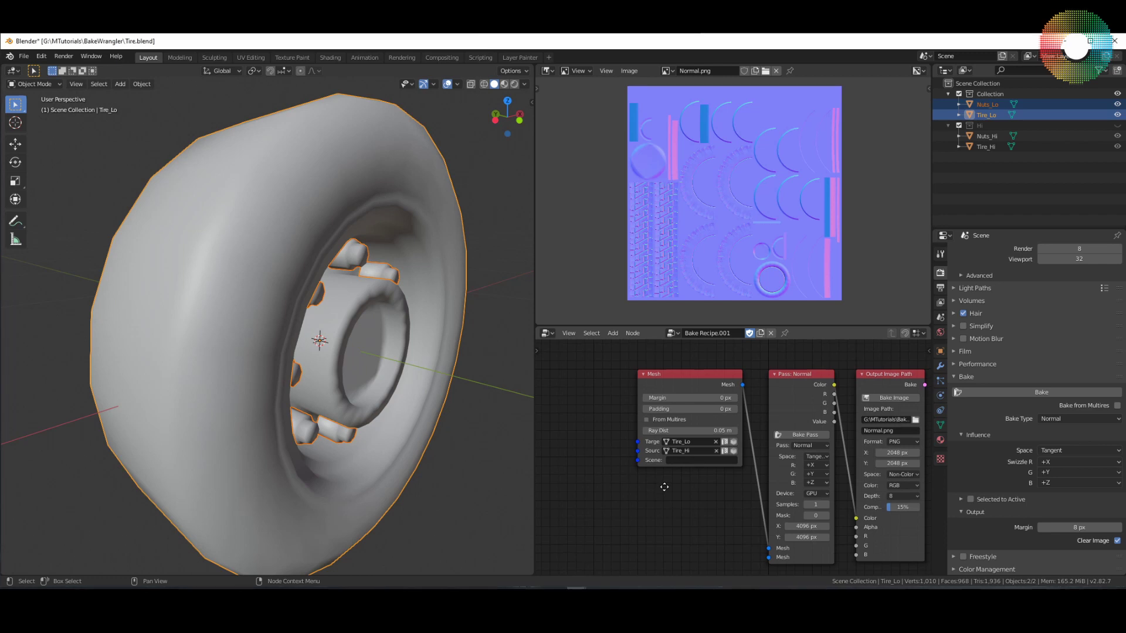
Step: Place a Bake Wrangler Objects node left of the Mesh node with Nuts_Hi as first object
{"action": "middle_click_drag", "start_coordinate": [657, 486], "coordinate": [680, 493]}
{"action": "key", "text": "shift+a"}
{"action": "mouse_move", "coordinate": [600, 453]}
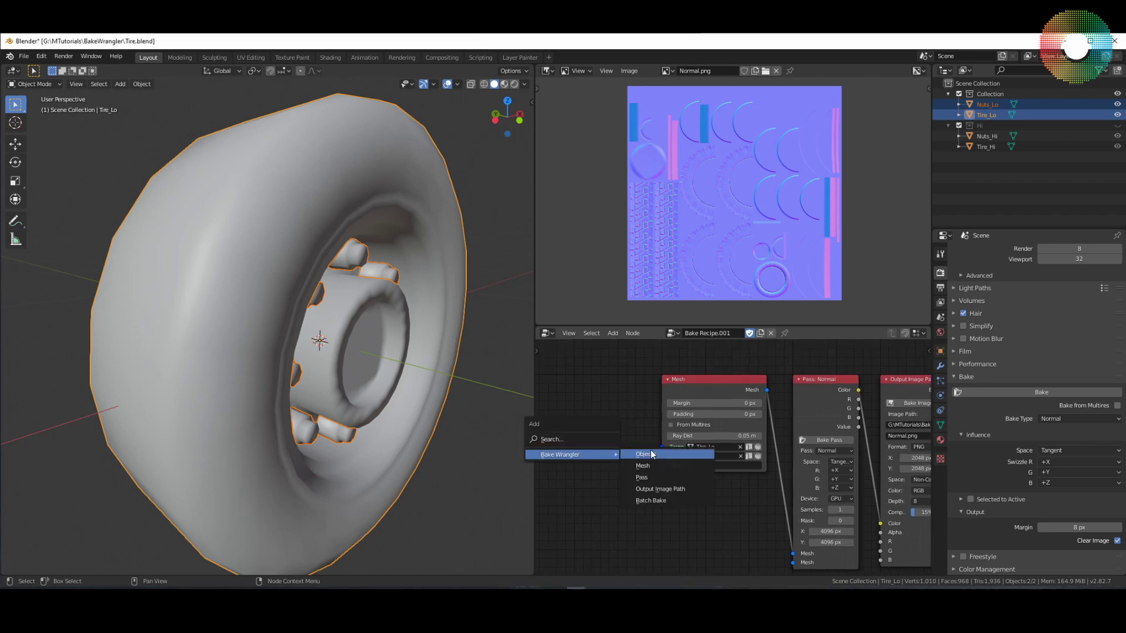
{"action": "left_click", "coordinate": [653, 455]}
{"action": "left_click", "coordinate": [558, 381]}
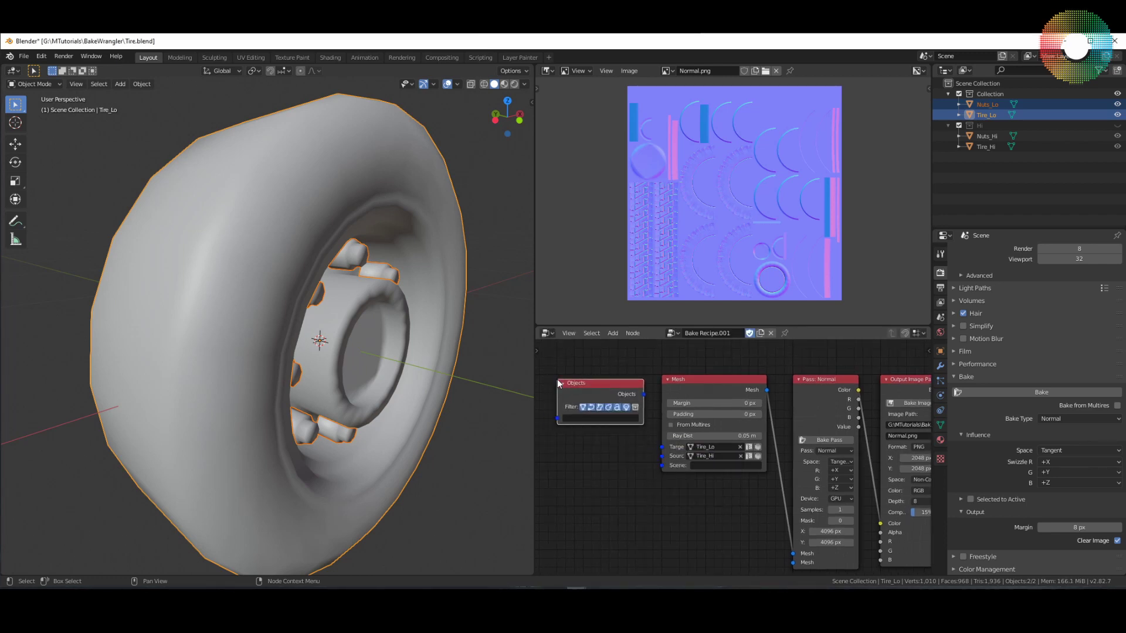
{"action": "left_click", "coordinate": [589, 418]}
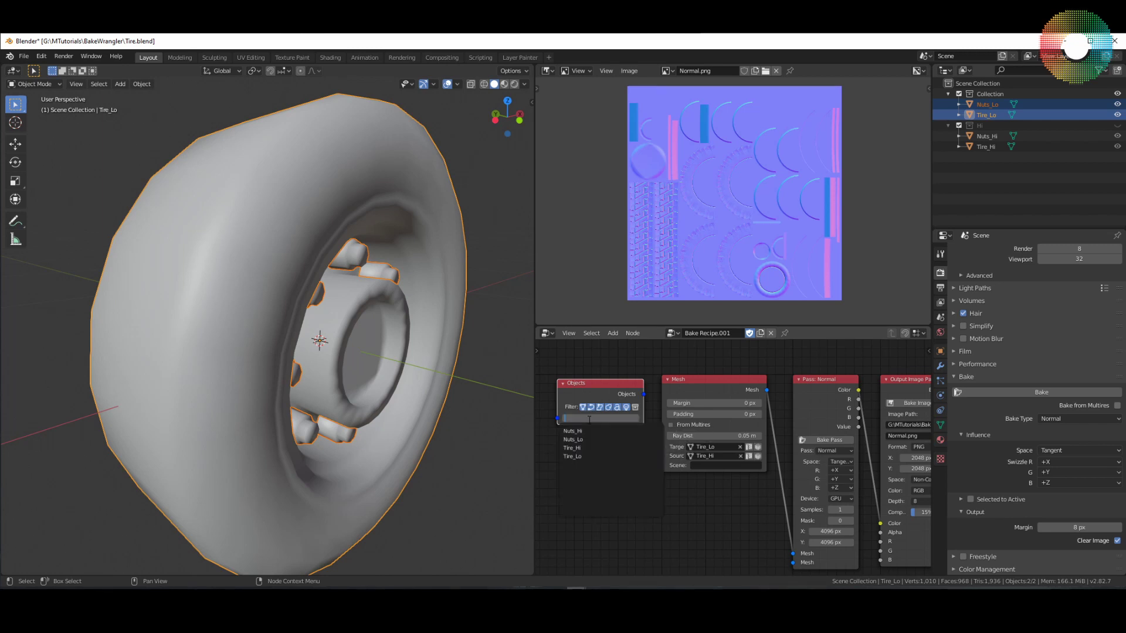
{"action": "left_click", "coordinate": [583, 431]}
{"action": "left_click", "coordinate": [583, 428]}
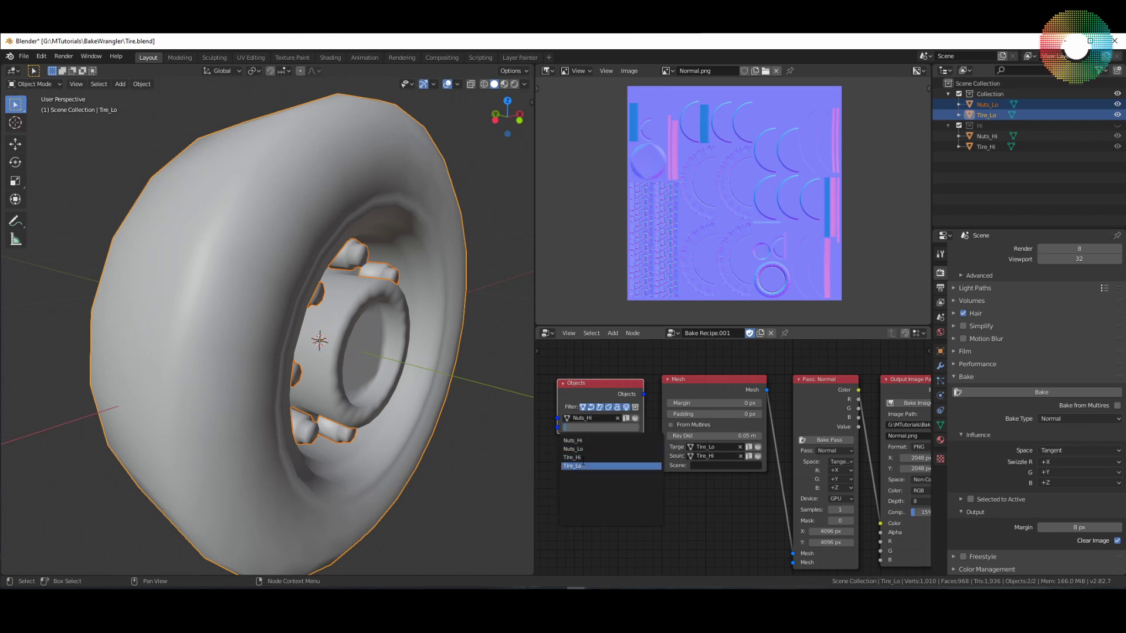
Step: Add Tire_Hi to the Objects node, then duplicate it and change the copy to Nuts_Lo and Tire_Lo
{"action": "left_click", "coordinate": [580, 457]}
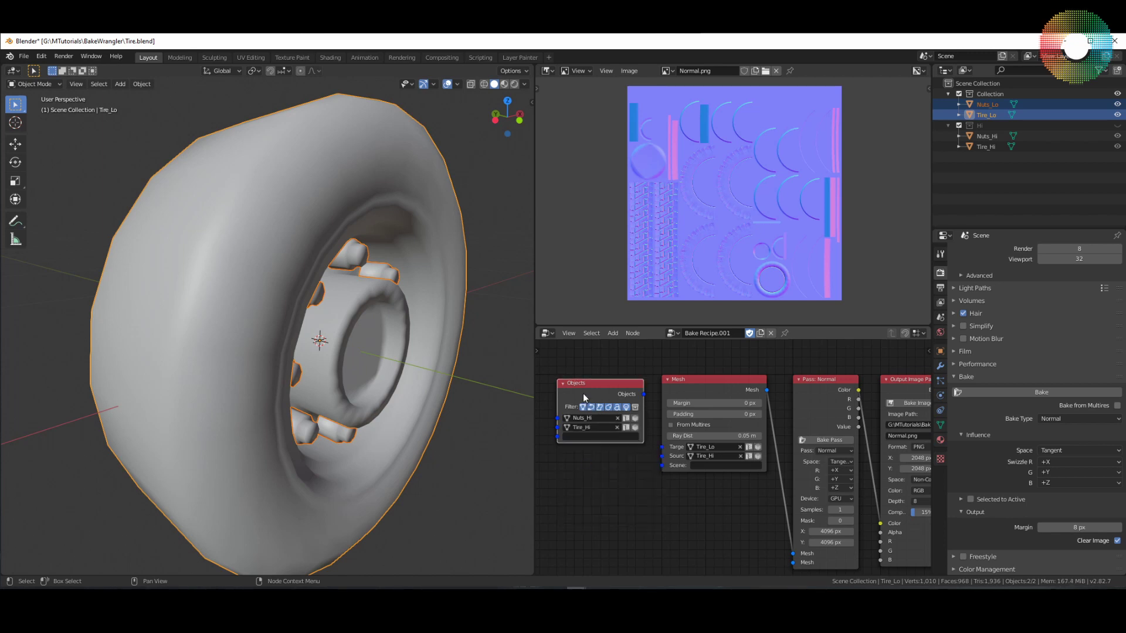
{"action": "key", "text": "shift+d"}
{"action": "left_click", "coordinate": [584, 490]}
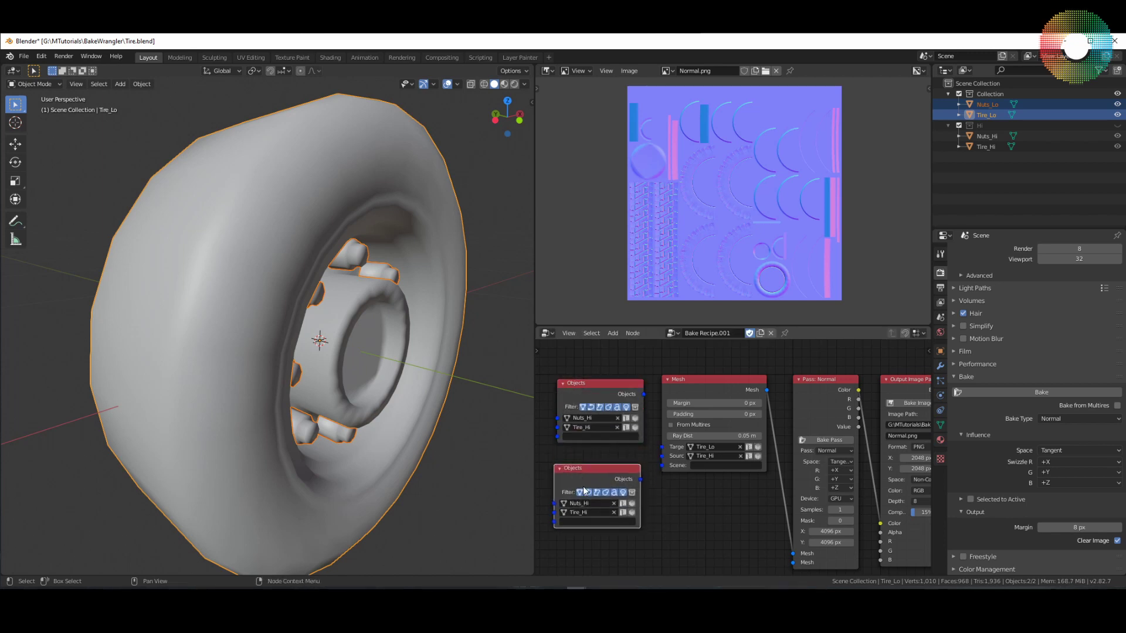
{"action": "left_click", "coordinate": [587, 503]}
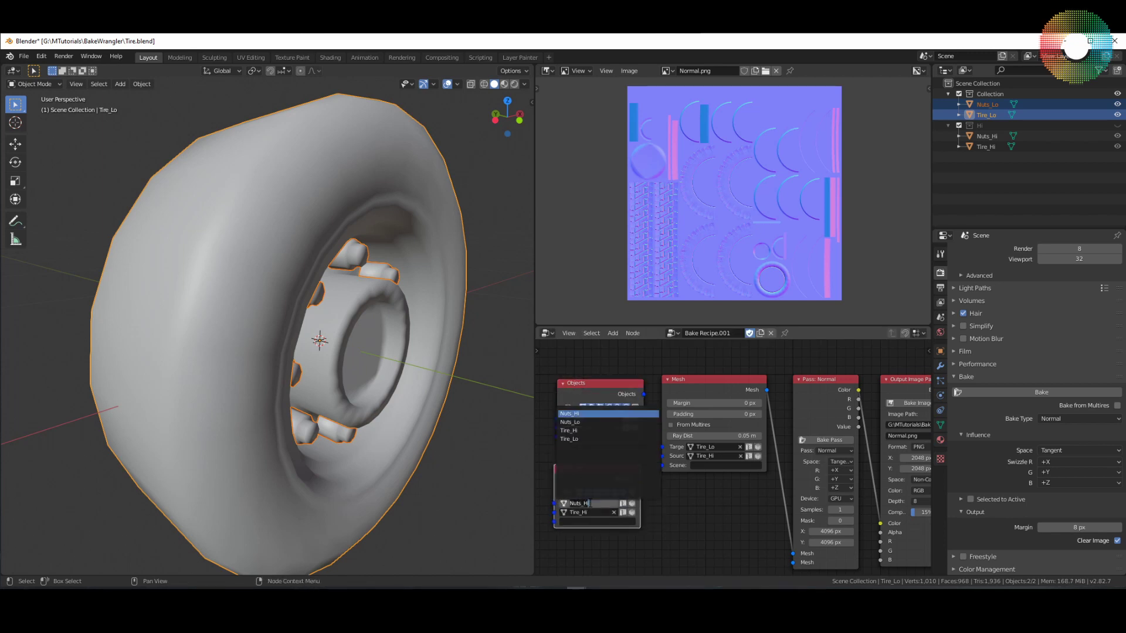
{"action": "left_click", "coordinate": [582, 422]}
{"action": "left_click", "coordinate": [587, 512]}
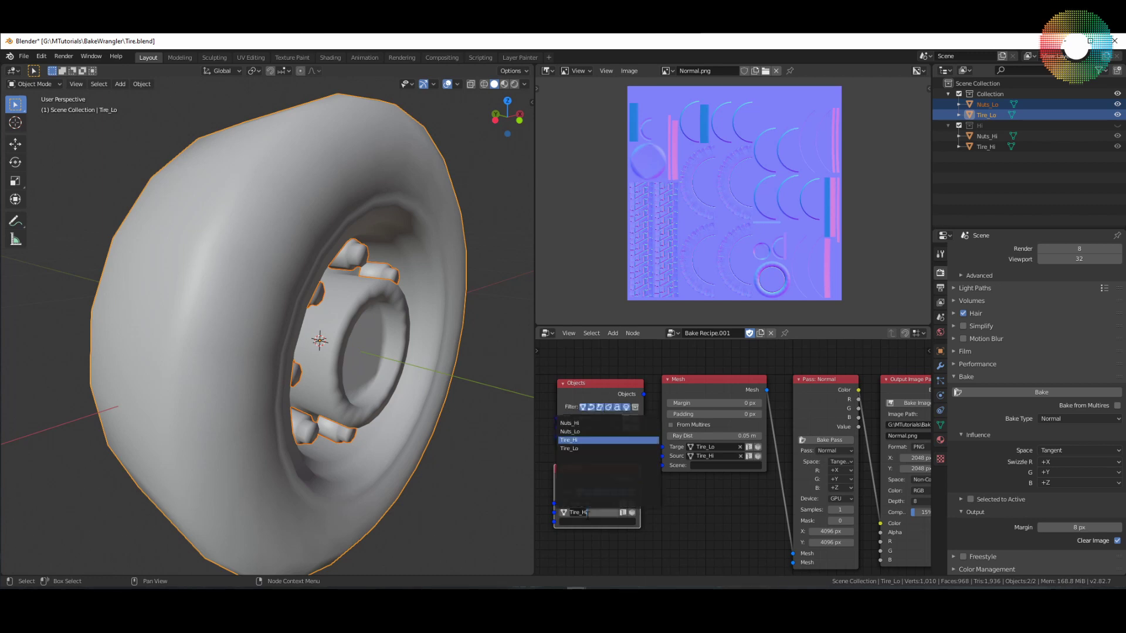
{"action": "left_click", "coordinate": [579, 441]}
{"action": "left_click", "coordinate": [586, 513]}
{"action": "left_click", "coordinate": [581, 449]}
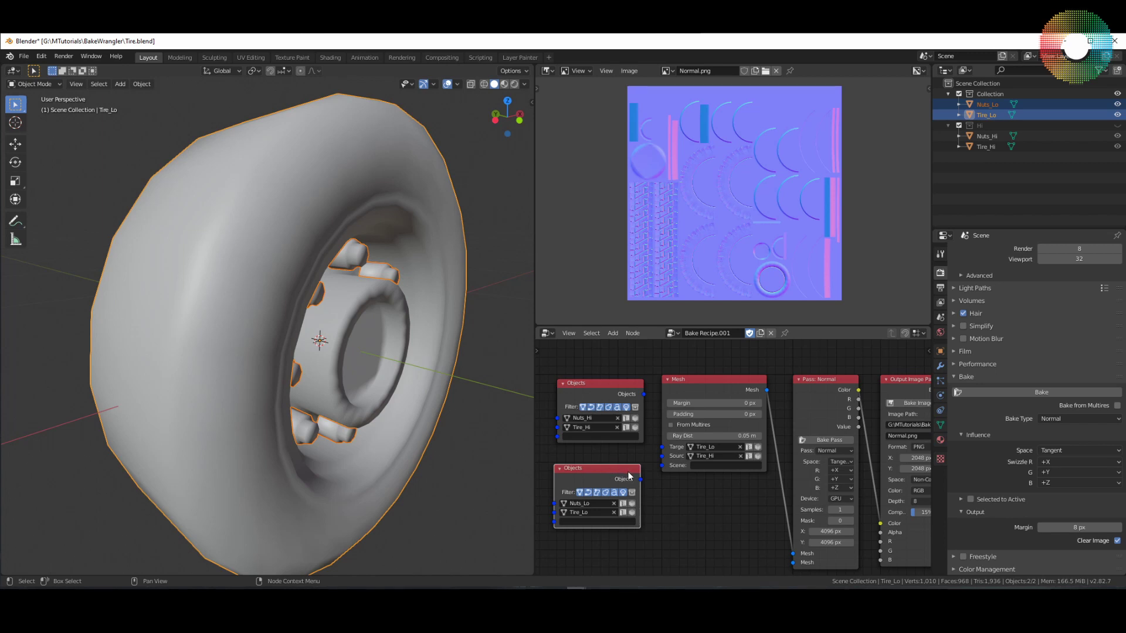
Step: Link the low-poly Objects node to the Mesh Target and the high-poly one to Source
{"action": "middle_click_drag", "start_coordinate": [664, 481], "coordinate": [719, 475]}
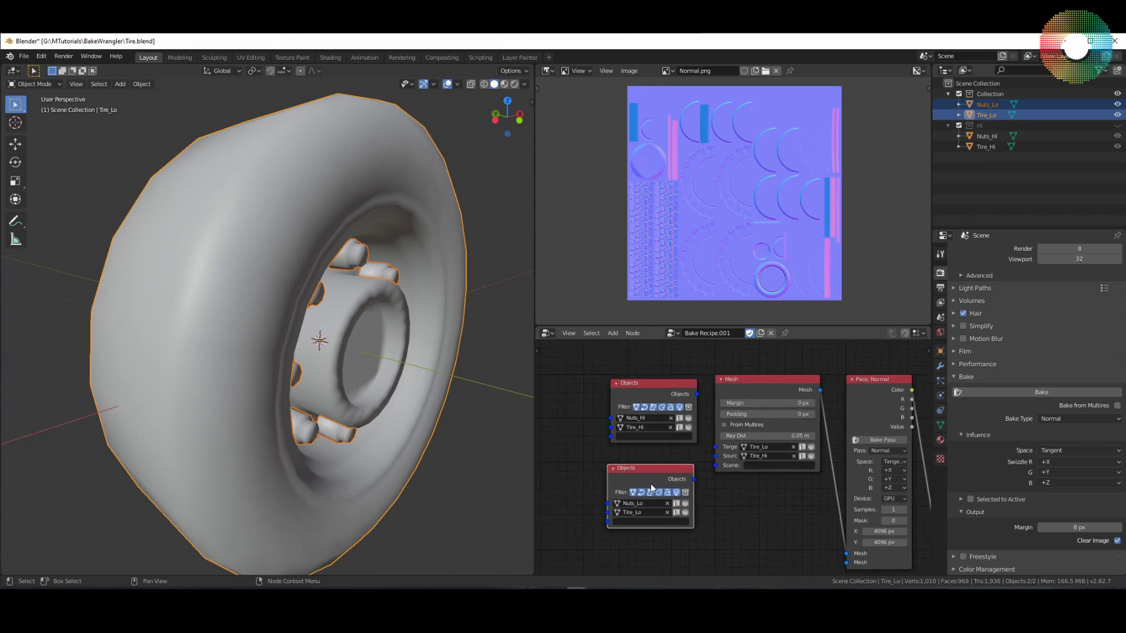
{"action": "left_click_drag", "start_coordinate": [694, 479], "coordinate": [715, 447]}
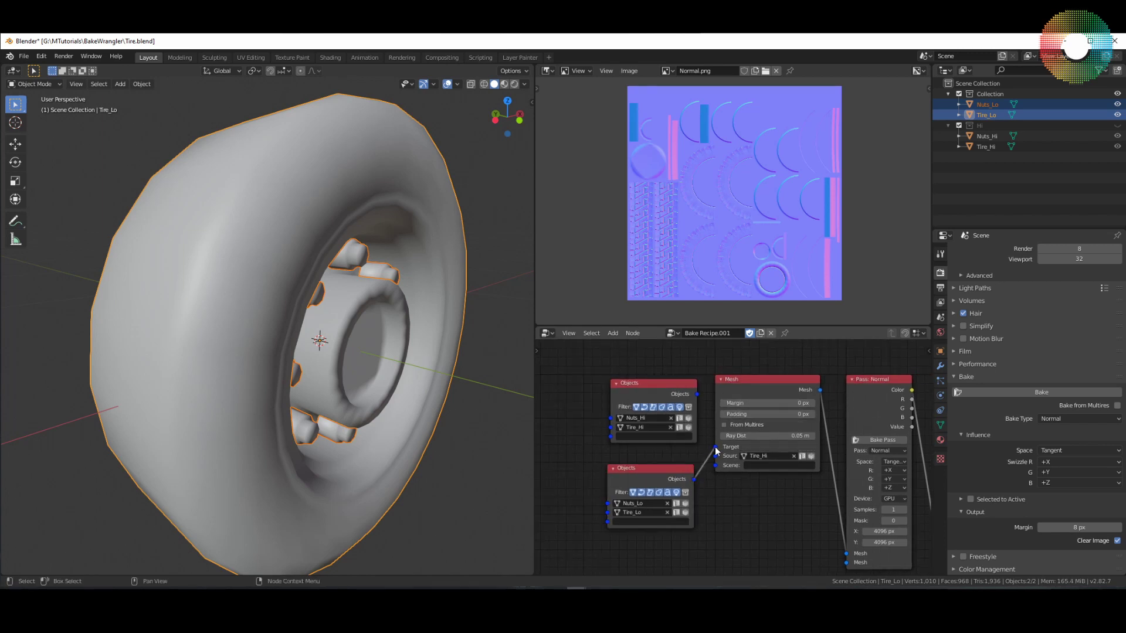
{"action": "left_click_drag", "start_coordinate": [697, 394], "coordinate": [715, 456]}
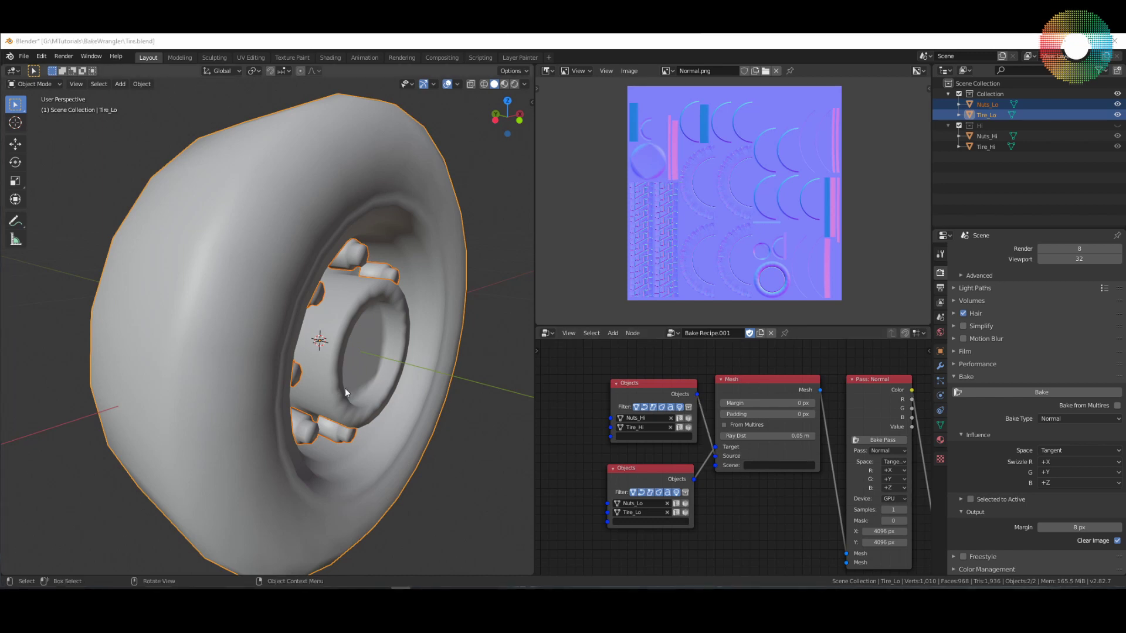
{"action": "middle_click_drag", "start_coordinate": [379, 401], "coordinate": [337, 375]}
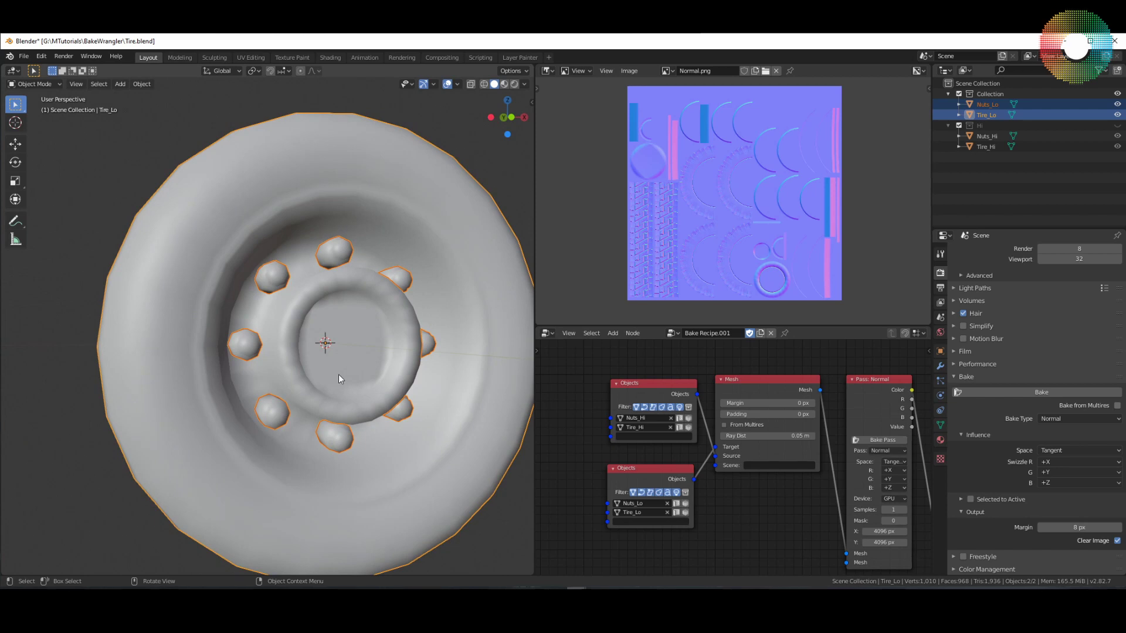
{"action": "scroll", "coordinate": [339, 375], "scroll_direction": "up", "scroll_amount": 3}
{"action": "scroll", "coordinate": [339, 374], "scroll_direction": "down", "scroll_amount": 1}
{"action": "left_click", "coordinate": [339, 166]}
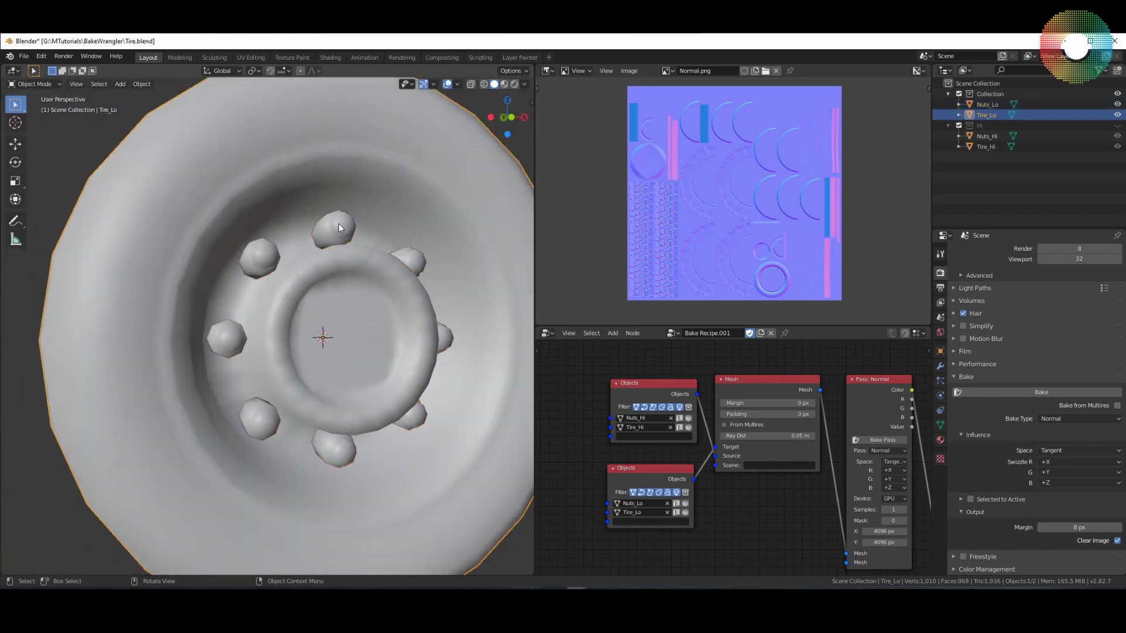
{"action": "left_click", "coordinate": [339, 224]}
{"action": "left_click", "coordinate": [355, 154]}
{"action": "middle_click_drag", "start_coordinate": [332, 243], "coordinate": [340, 265]}
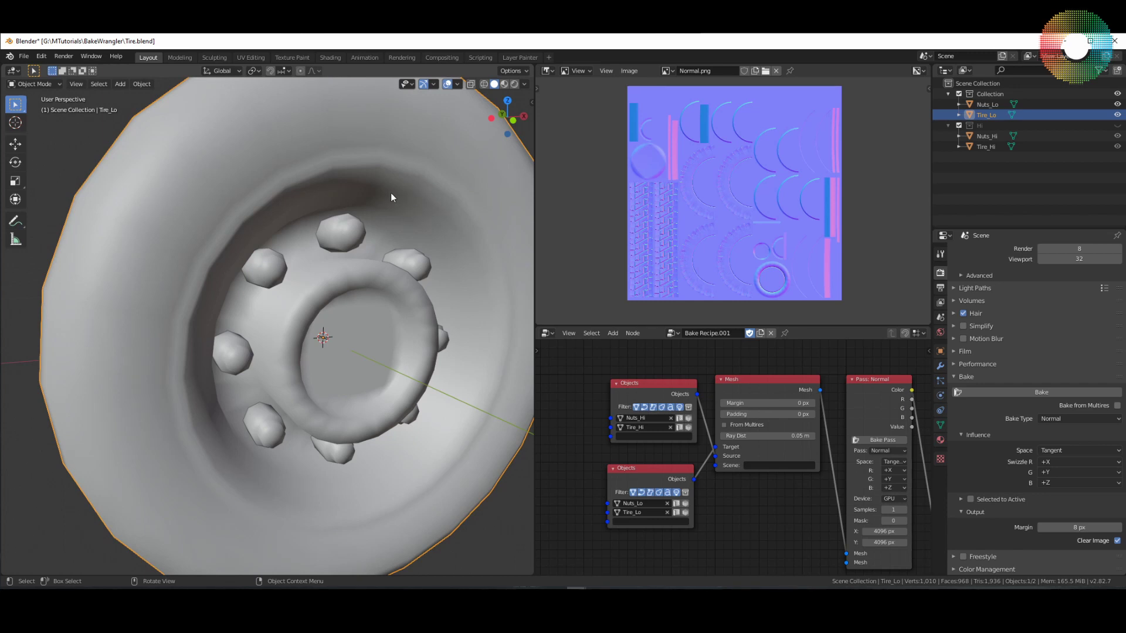
{"action": "scroll", "coordinate": [361, 201], "scroll_direction": "up", "scroll_amount": 2}
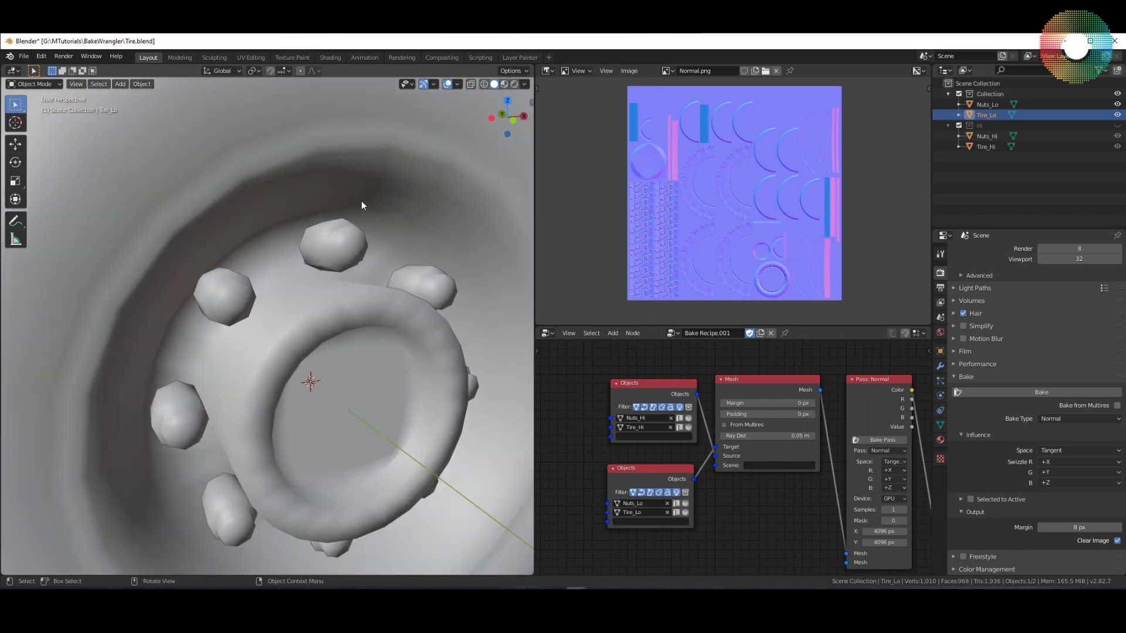
{"action": "left_click", "coordinate": [338, 252]}
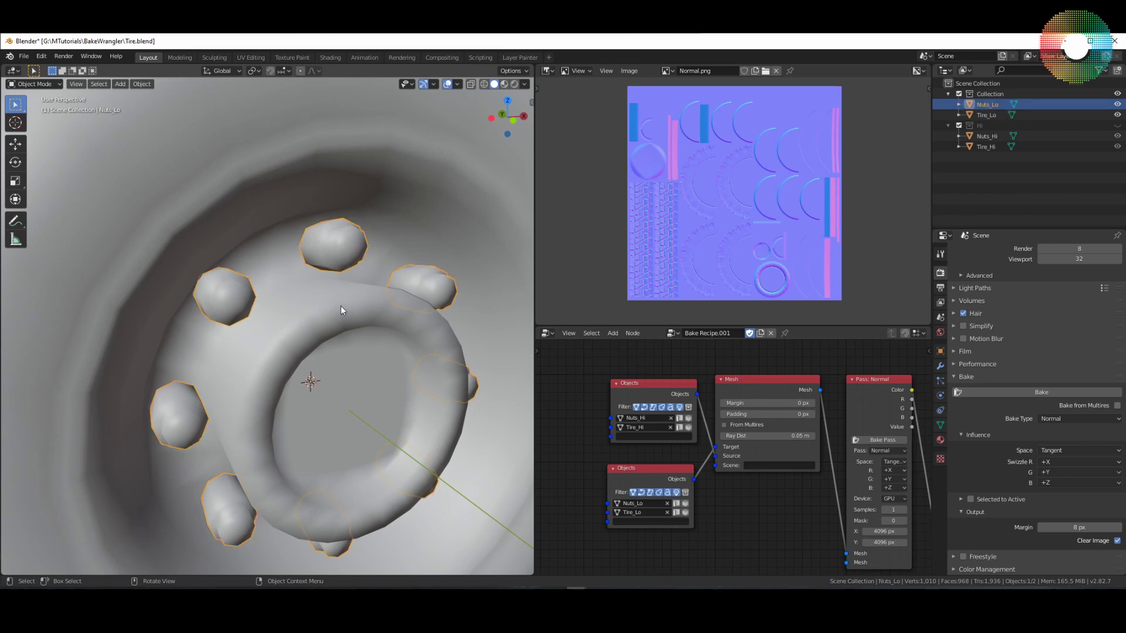
{"action": "scroll", "coordinate": [340, 305], "scroll_direction": "down", "scroll_amount": 3}
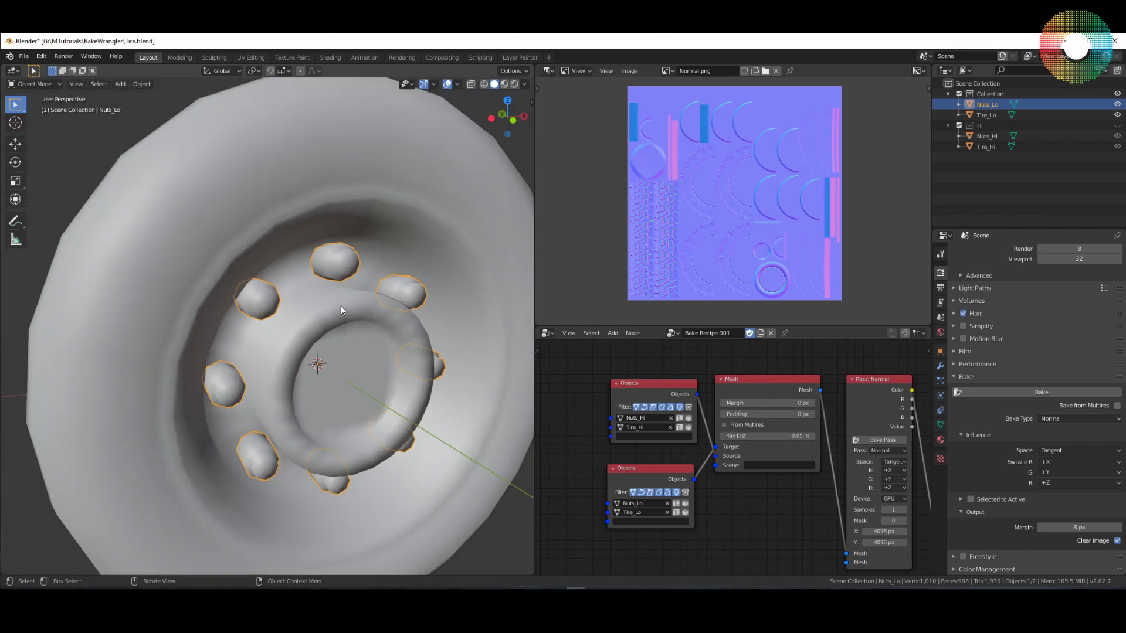
{"action": "middle_click_drag", "start_coordinate": [340, 305], "coordinate": [329, 320]}
Step: Duplicate the tire Mesh node and delete both the Nuts_Lo/Tire_Lo and Nuts_Hi/Tire_Hi Objects nodes
{"action": "scroll", "coordinate": [733, 507], "scroll_direction": "down", "scroll_amount": 1}
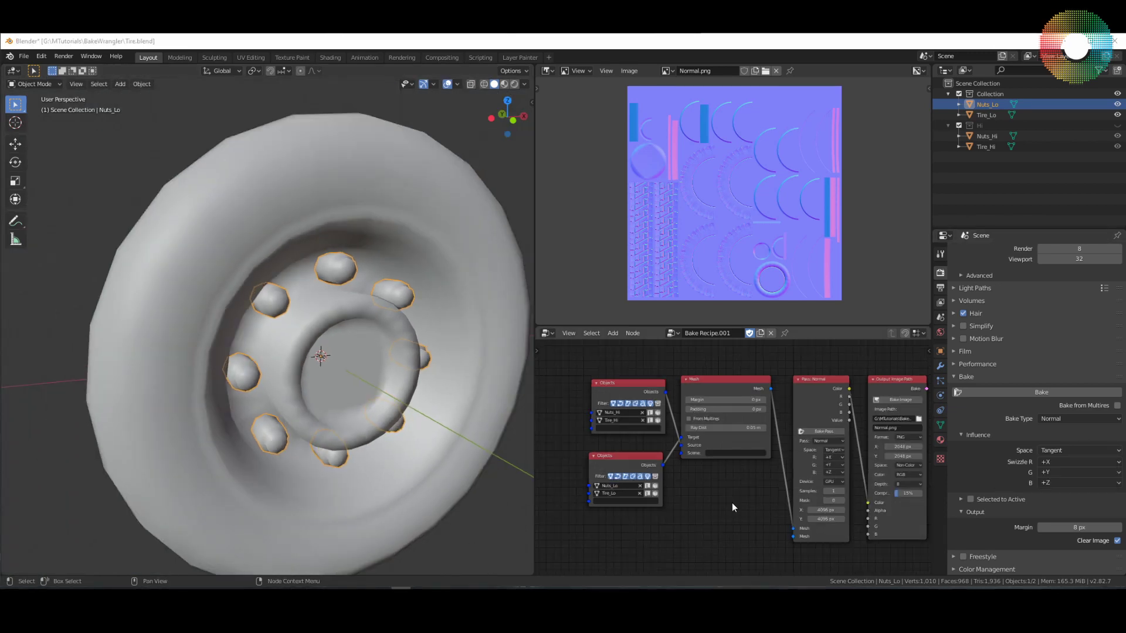
{"action": "middle_click_drag", "start_coordinate": [731, 502], "coordinate": [749, 487]}
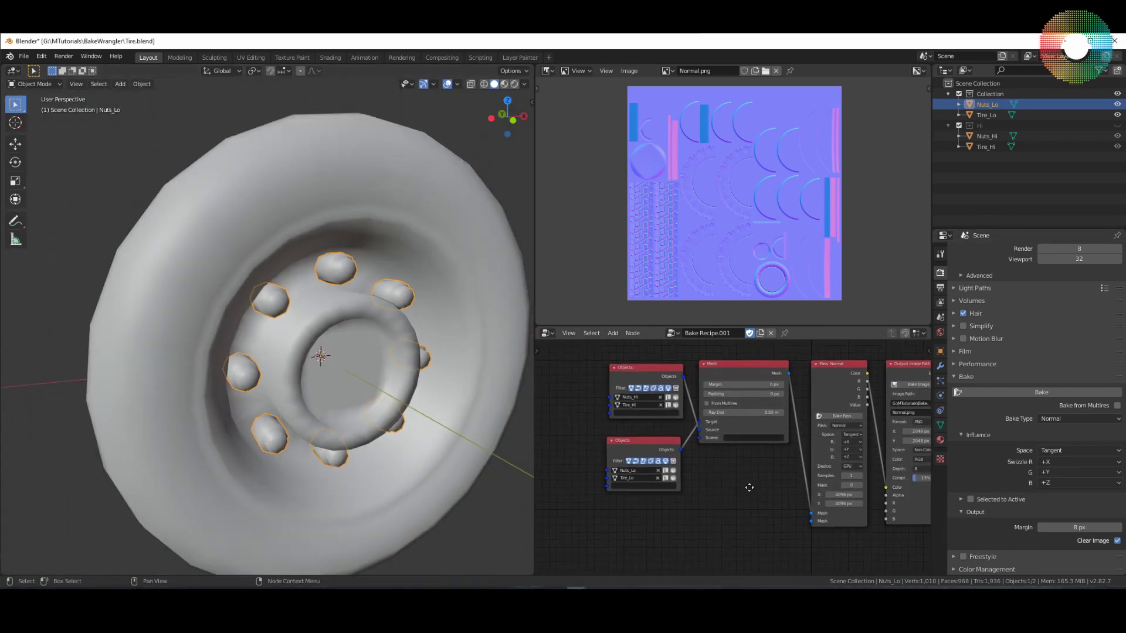
{"action": "left_click", "coordinate": [712, 369]}
{"action": "key", "text": "shift+d"}
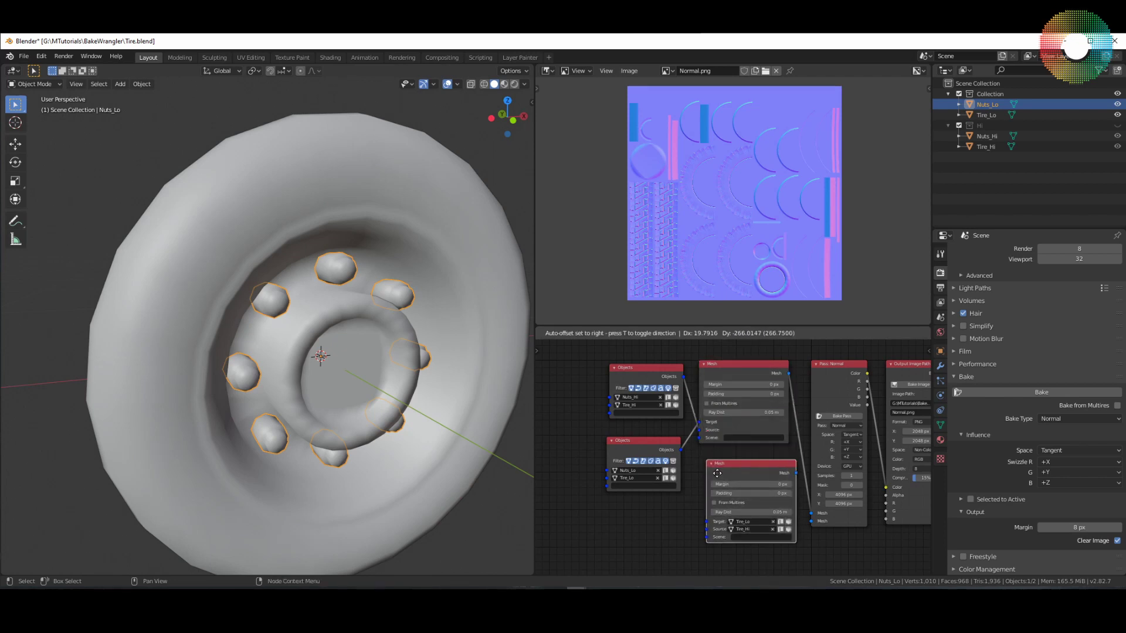
{"action": "left_click", "coordinate": [709, 482]}
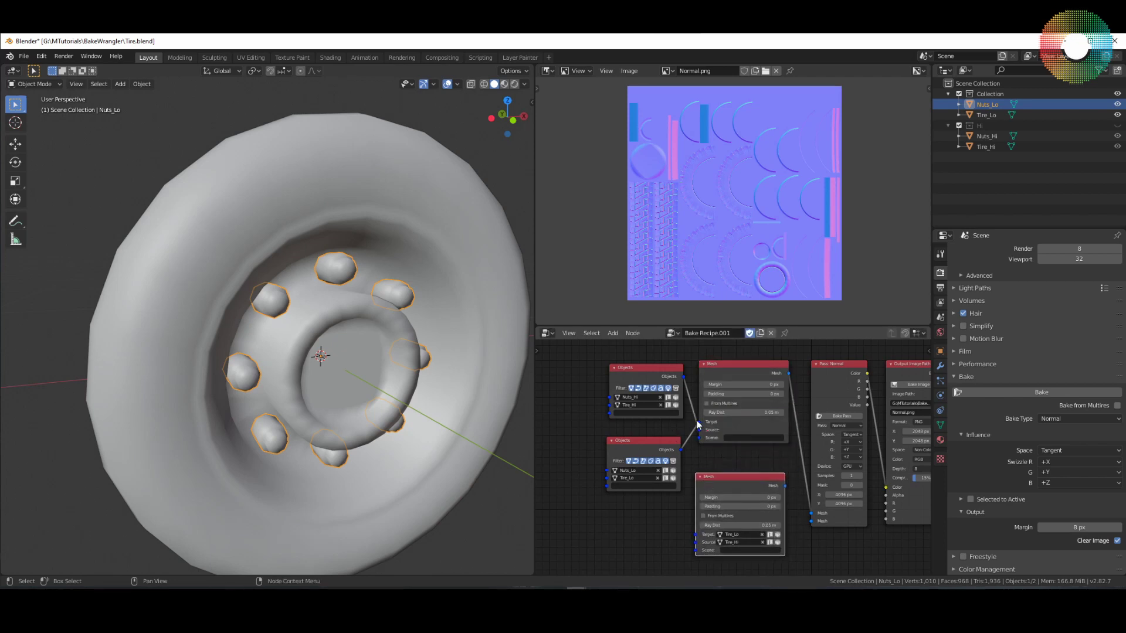
{"action": "left_click", "coordinate": [643, 444]}
{"action": "key", "text": "x"}
{"action": "left_click", "coordinate": [645, 371]}
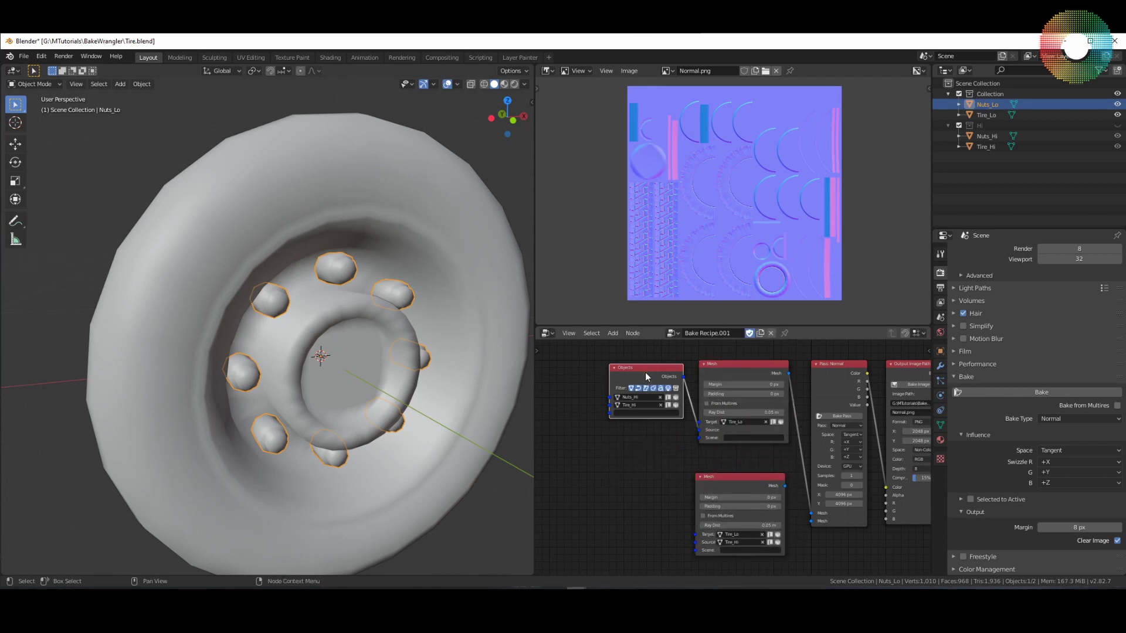
{"action": "key", "text": "x"}
Step: Set the second Mesh node's Target to Nuts_Lo and its Source to Nuts_Hi
{"action": "left_click_drag", "start_coordinate": [746, 380], "coordinate": [694, 377]}
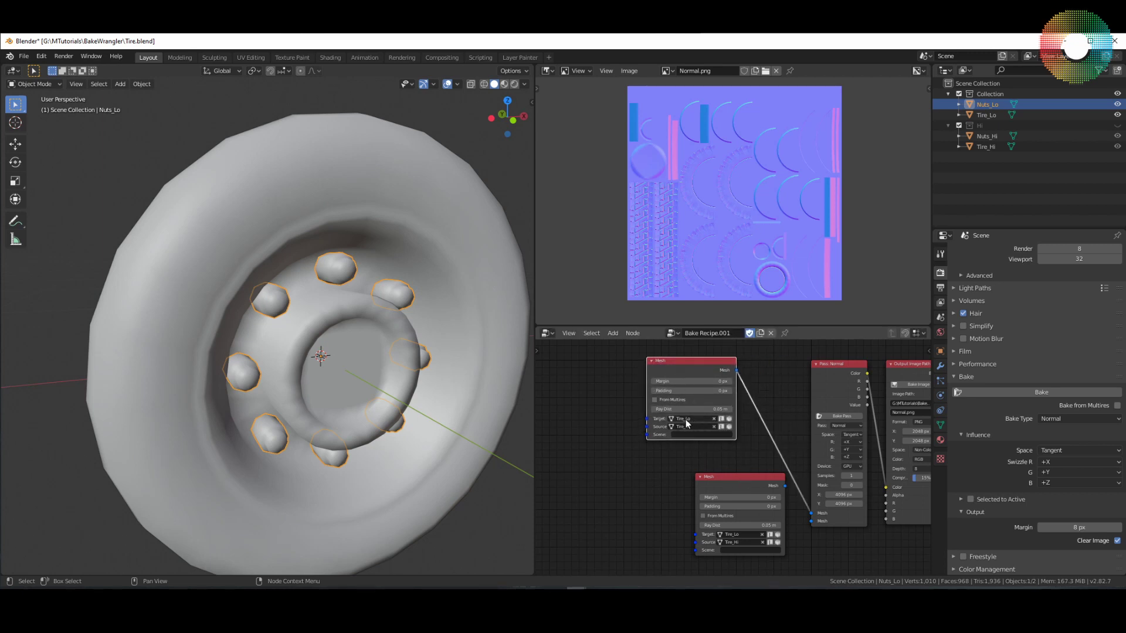
{"action": "left_click_drag", "start_coordinate": [718, 485], "coordinate": [671, 472]}
{"action": "left_click", "coordinate": [691, 522]}
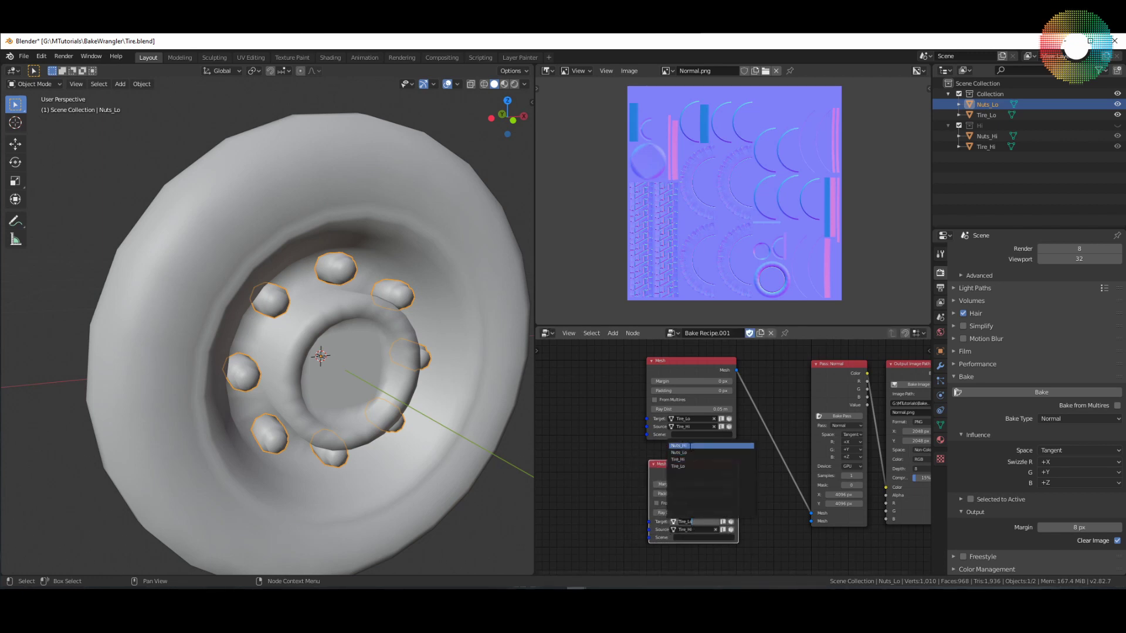
{"action": "left_click", "coordinate": [679, 452]}
{"action": "left_click", "coordinate": [700, 529]}
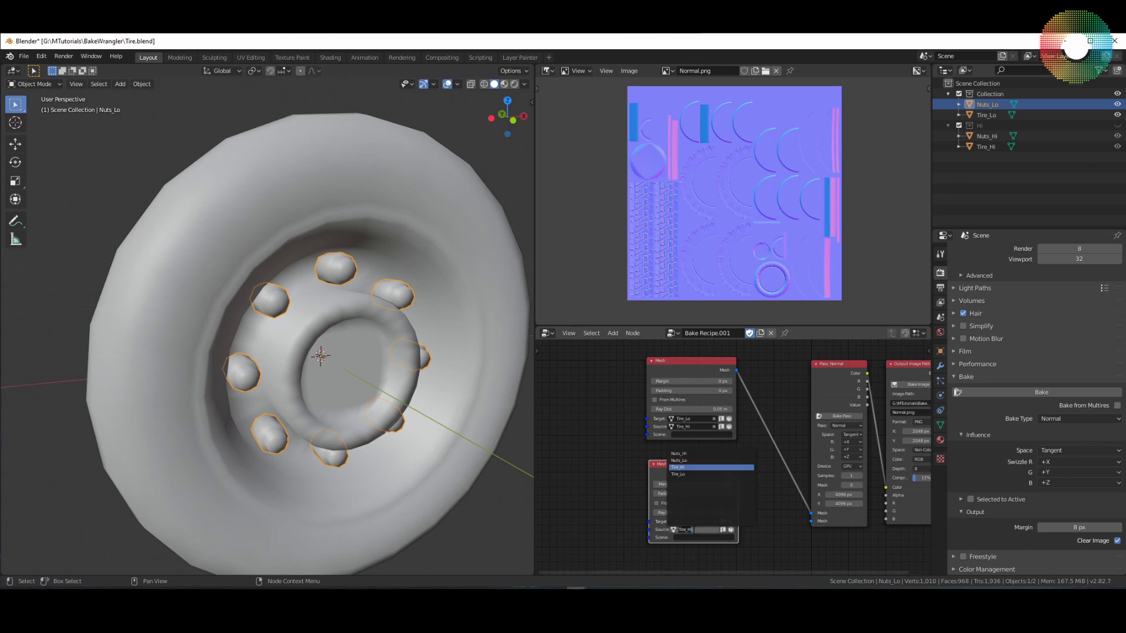
{"action": "left_click", "coordinate": [689, 453]}
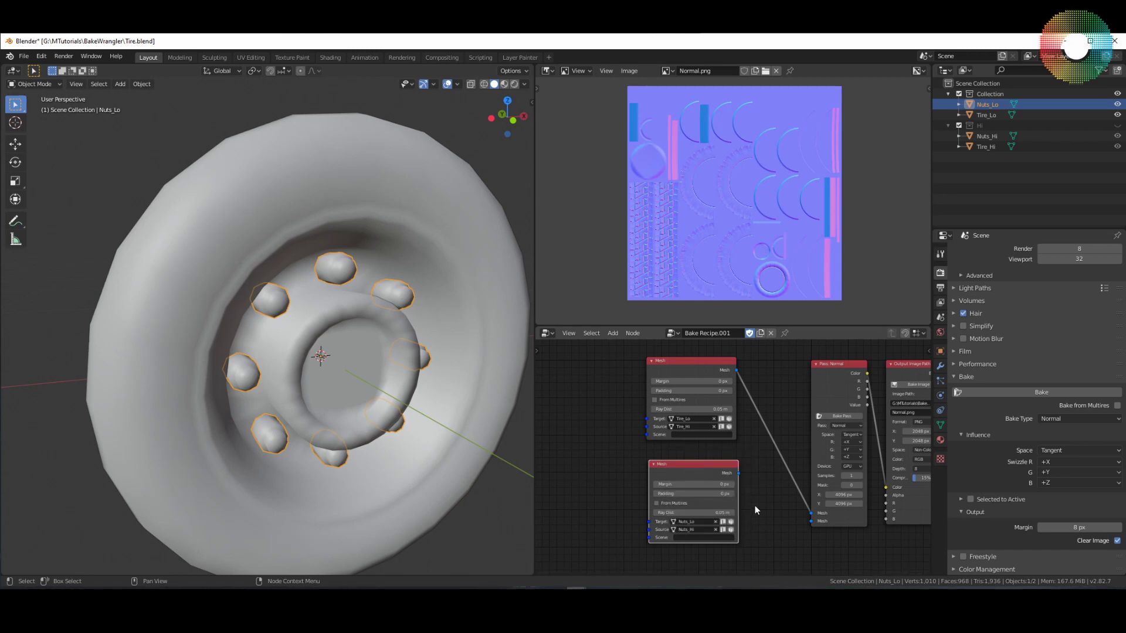
Step: Link the nuts Mesh node's output into the Normal pass alongside the tire Mesh node
{"action": "middle_click_drag", "start_coordinate": [754, 505], "coordinate": [726, 481]}
{"action": "left_click_drag", "start_coordinate": [711, 449], "coordinate": [719, 456]}
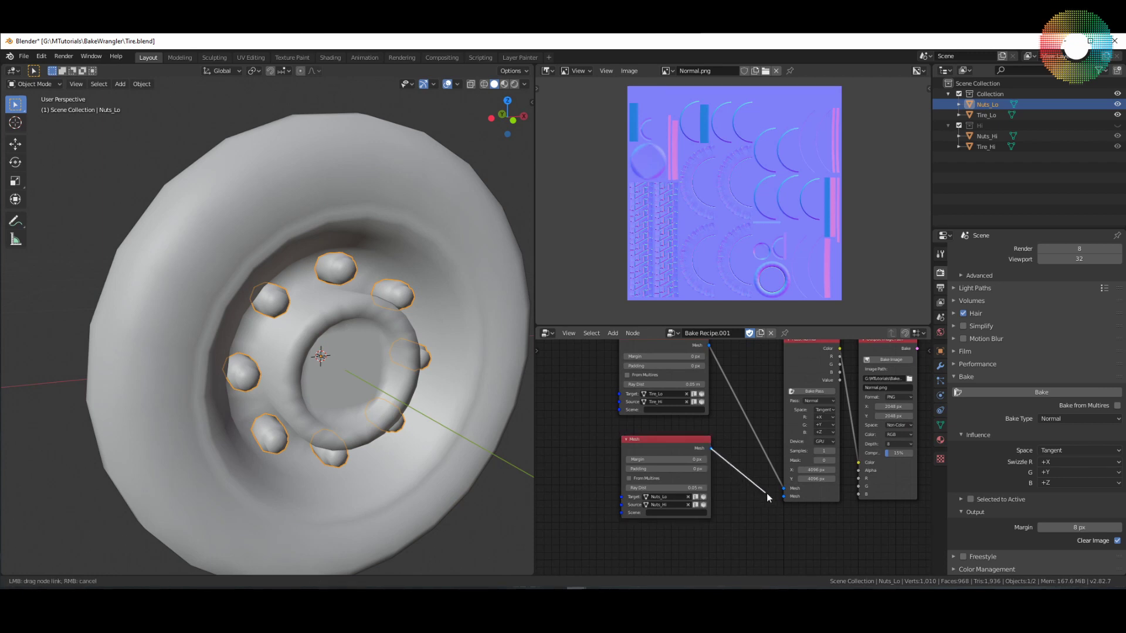
{"action": "left_click_drag", "start_coordinate": [767, 498], "coordinate": [782, 497]}
{"action": "middle_click_drag", "start_coordinate": [762, 508], "coordinate": [841, 534]}
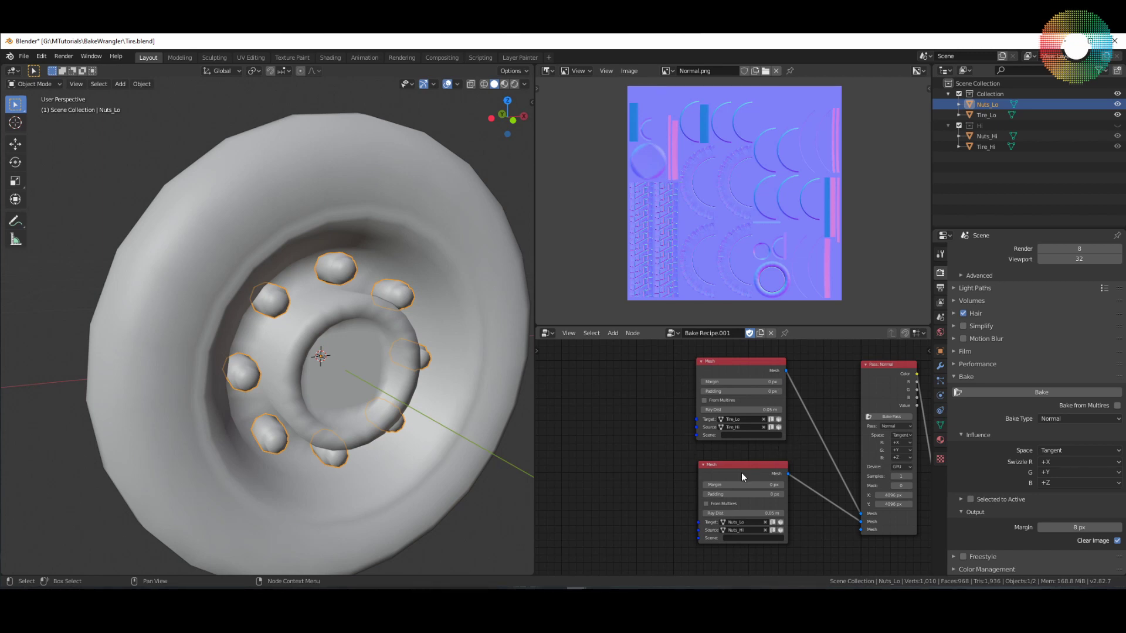
Step: Bake the two-mesh normal map from the Output Image Path node and wait for it to finish
{"action": "middle_click_drag", "start_coordinate": [835, 450], "coordinate": [649, 464]}
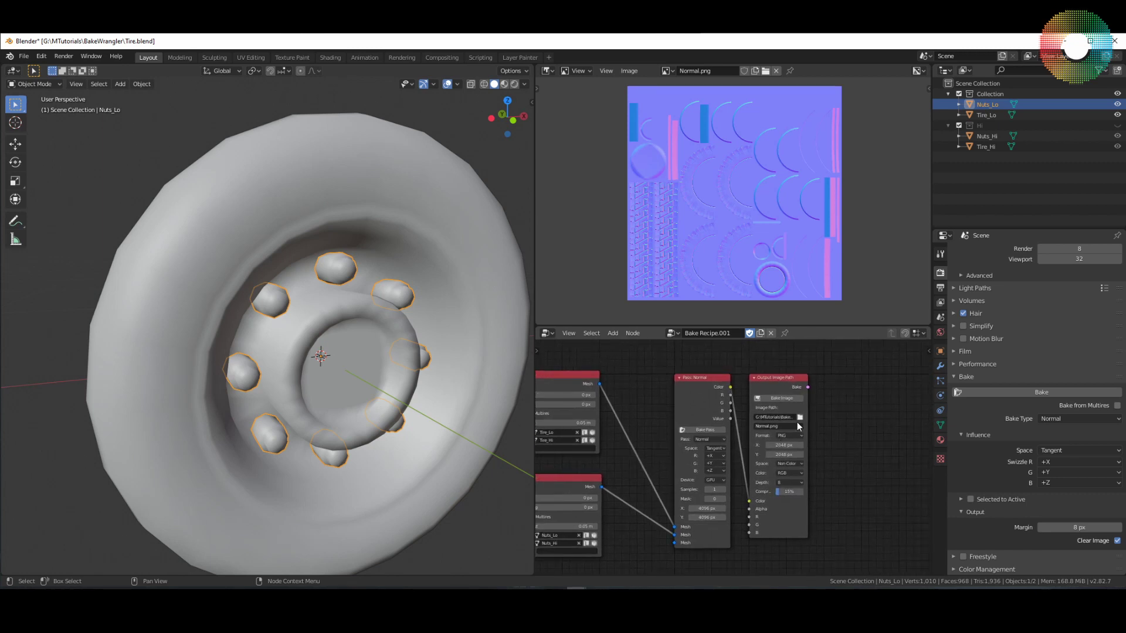
{"action": "left_click", "coordinate": [784, 399]}
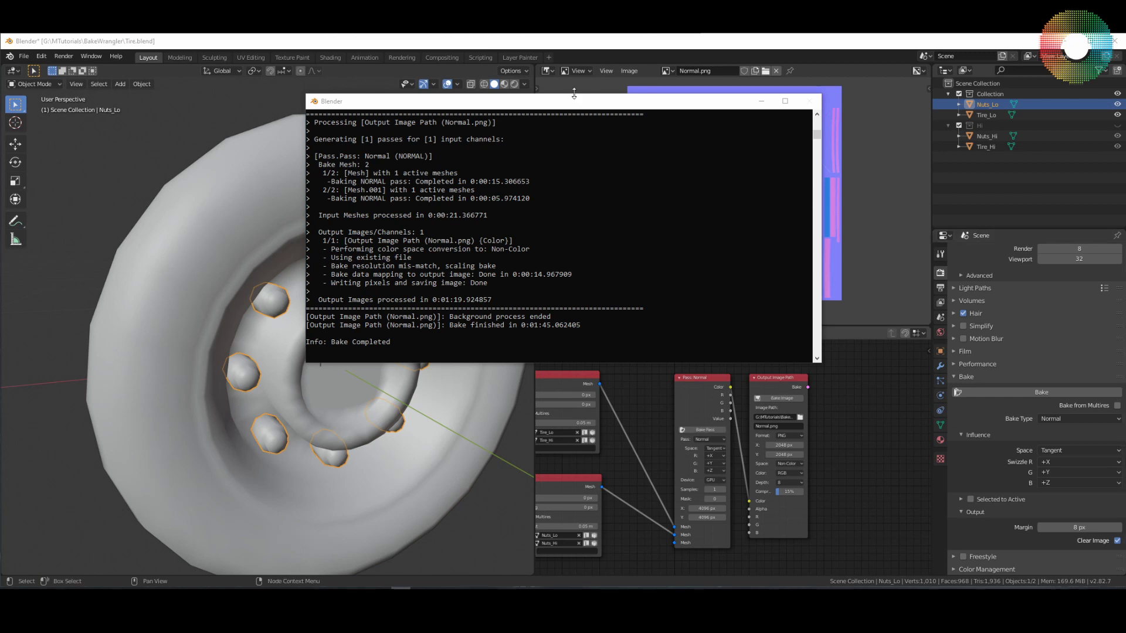
{"action": "left_click", "coordinate": [641, 86]}
Step: Zoom into the baked Normal.png to inspect its detail, then switch to the Shading workspace
{"action": "middle_click_drag", "start_coordinate": [716, 186], "coordinate": [728, 209]}
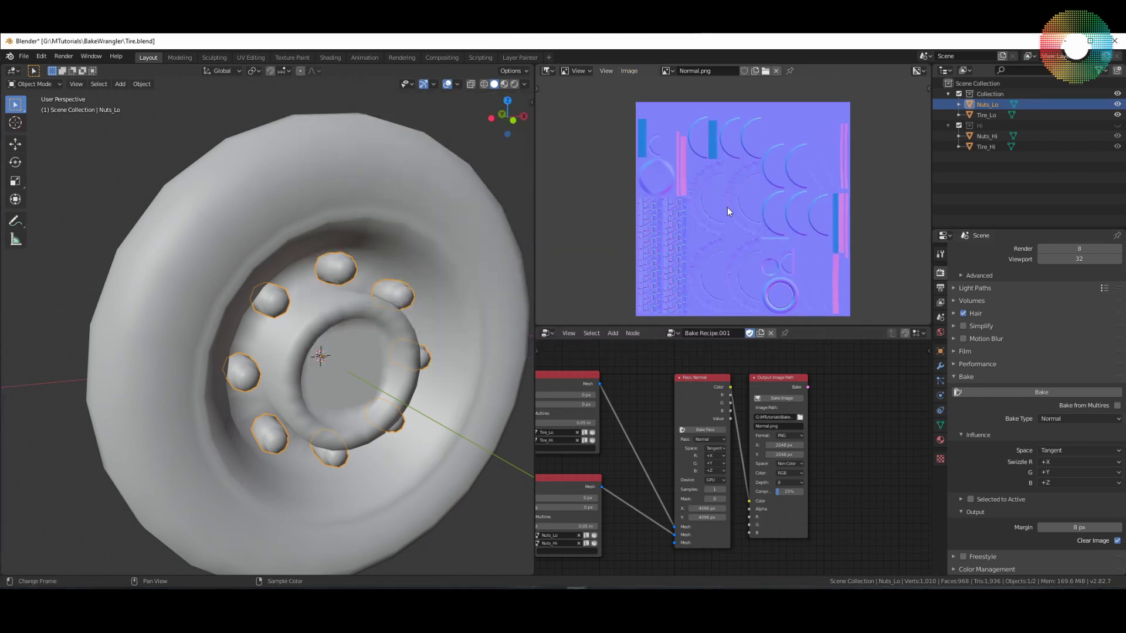
{"action": "scroll", "coordinate": [815, 117], "scroll_direction": "up", "scroll_amount": 4}
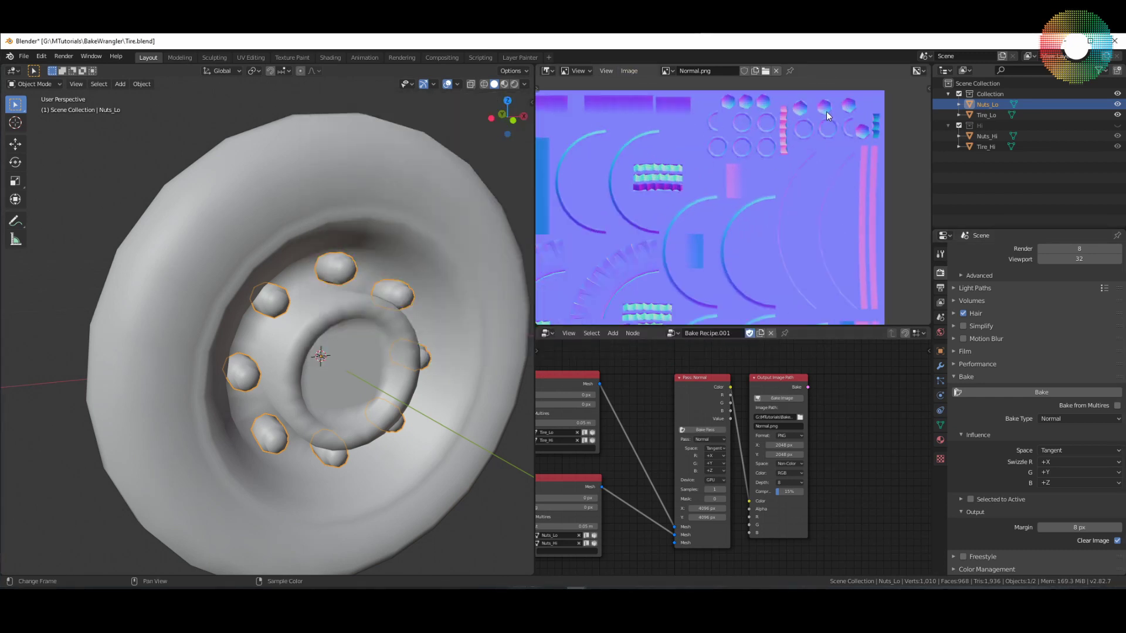
{"action": "scroll", "coordinate": [658, 175], "scroll_direction": "up", "scroll_amount": 2}
{"action": "middle_click_drag", "start_coordinate": [681, 194], "coordinate": [715, 223]}
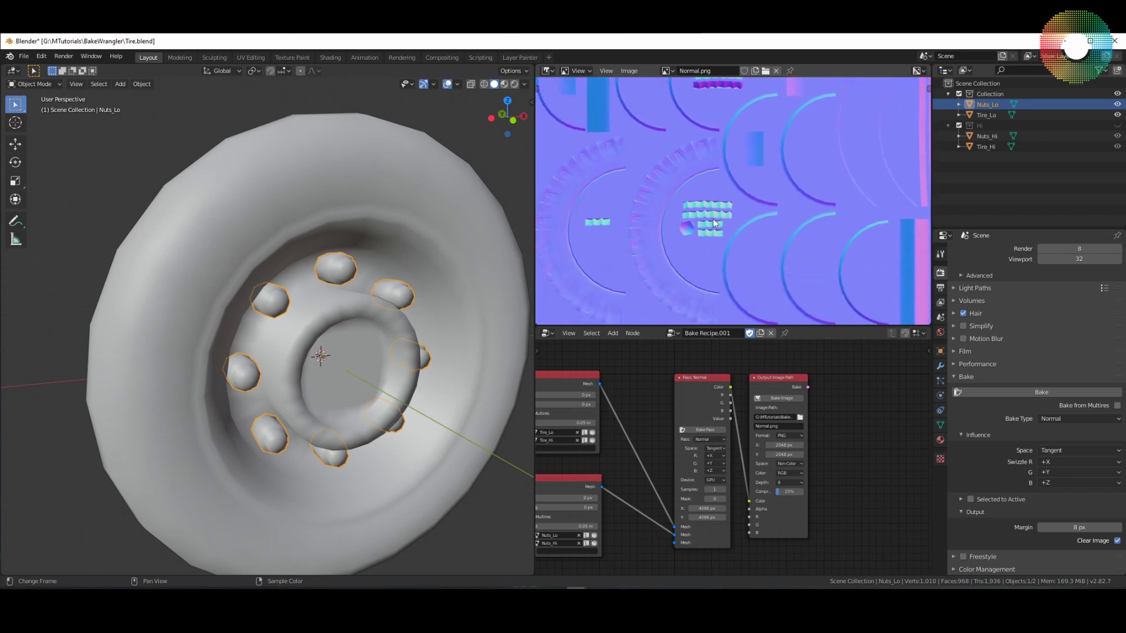
{"action": "left_click", "coordinate": [330, 57]}
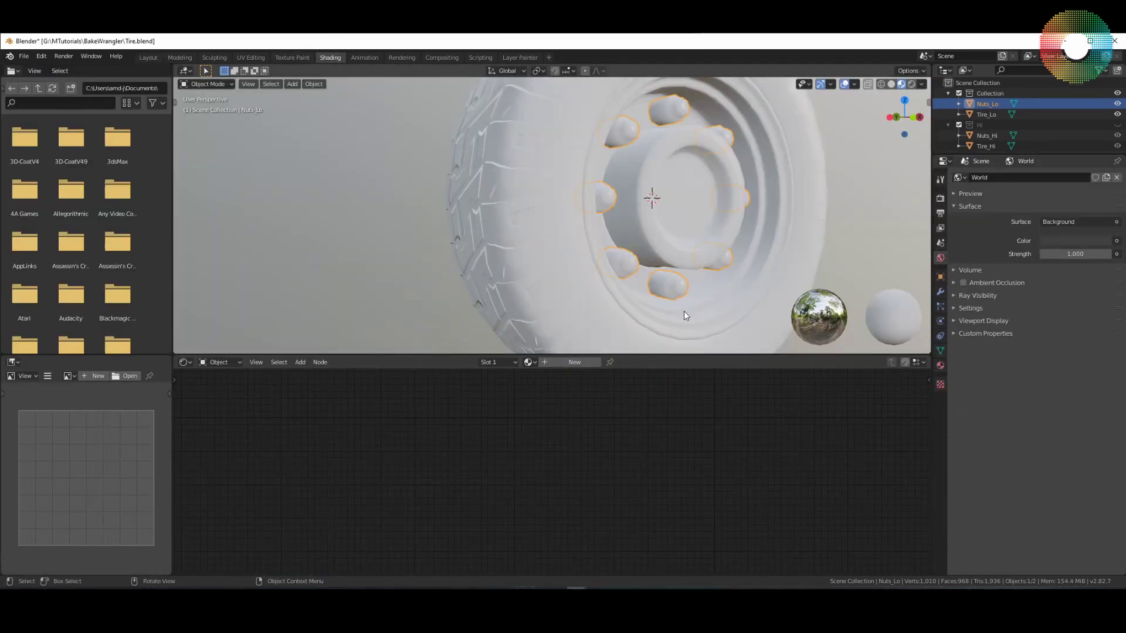
Step: Assign the existing 'Material' with the baked Normal.png to the low-poly nuts and orbit to check the bolt detail
{"action": "left_click", "coordinate": [532, 362]}
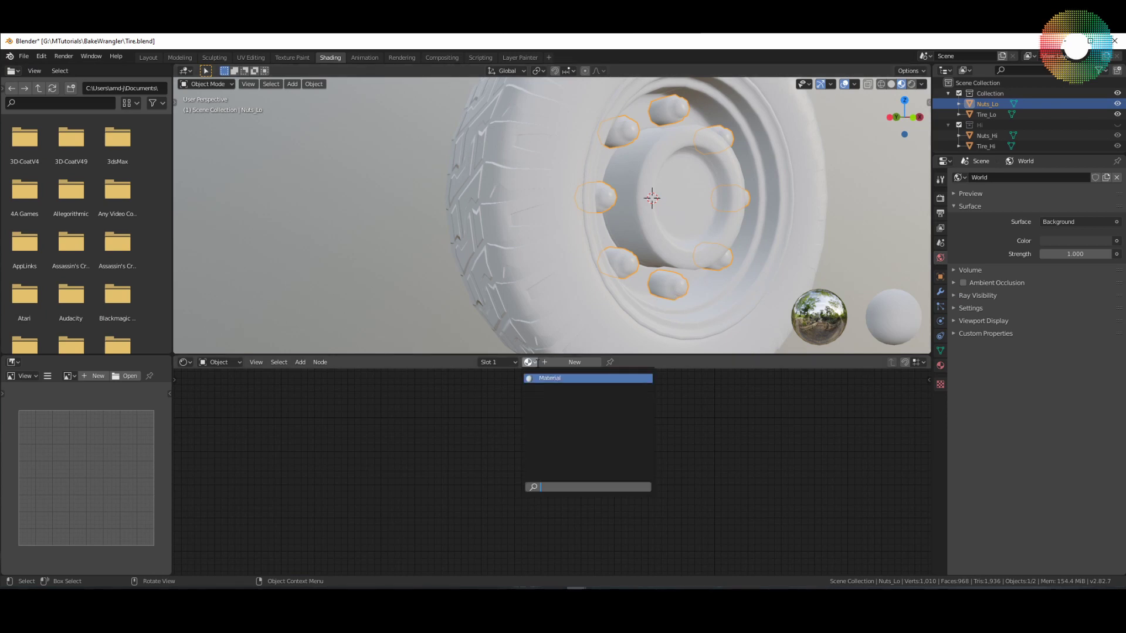
{"action": "left_click", "coordinate": [543, 379]}
{"action": "middle_click_drag", "start_coordinate": [680, 289], "coordinate": [621, 256]}
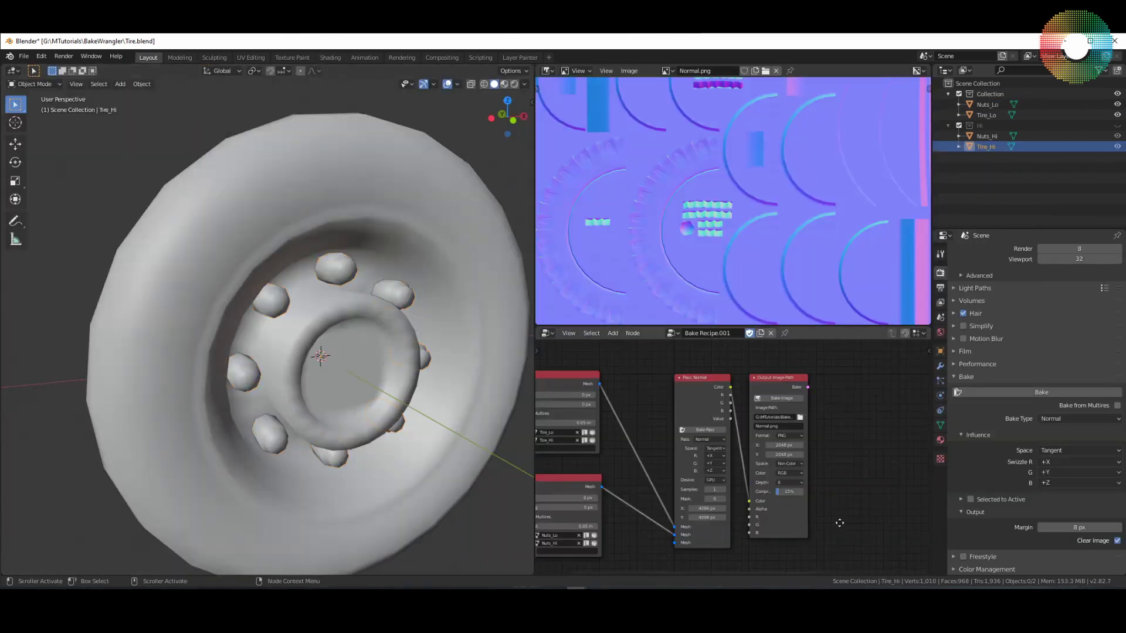
{"action": "middle_click_drag", "start_coordinate": [840, 523], "coordinate": [812, 504]}
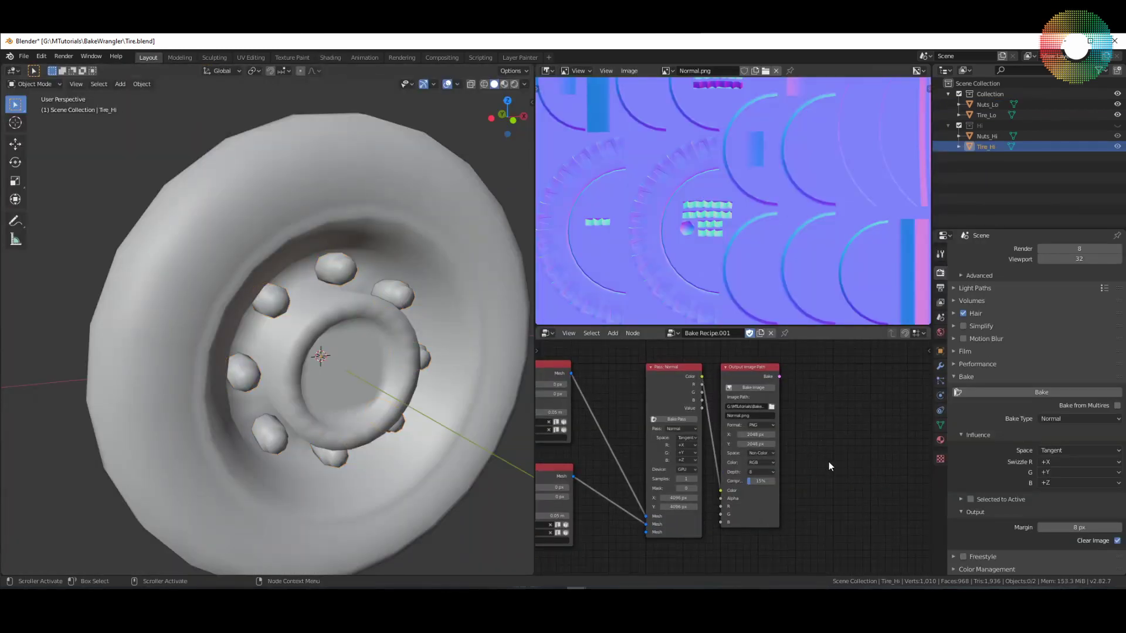
Step: Add a Bake Wrangler Batch Bake node and connect the normal output's Bake socket to it
{"action": "key", "text": "shift+a"}
{"action": "mouse_move", "coordinate": [828, 452]}
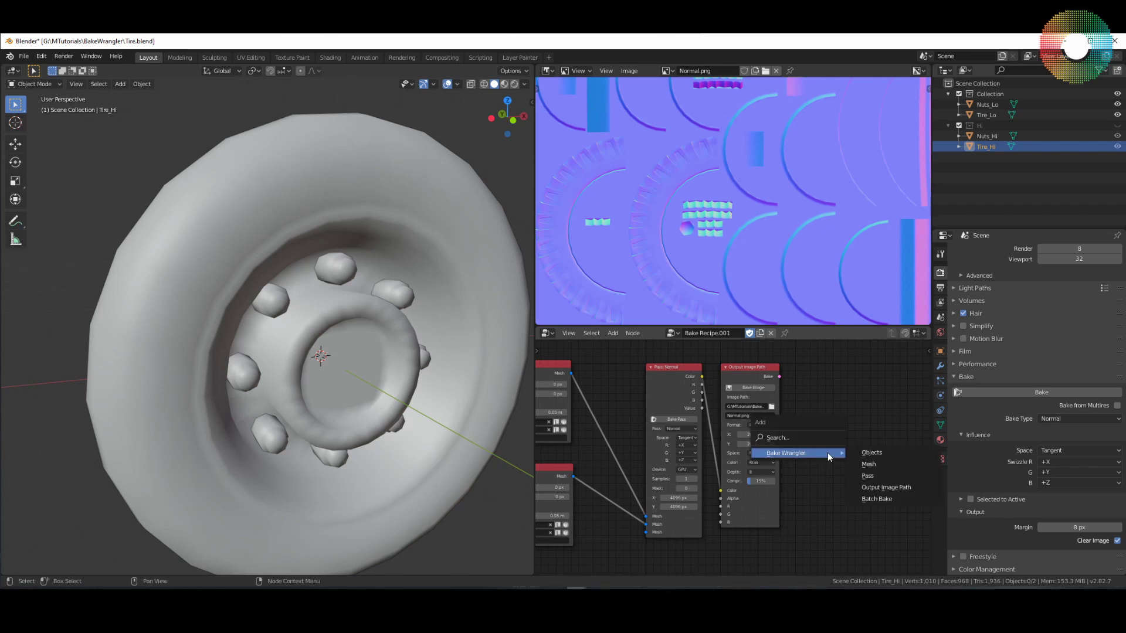
{"action": "left_click", "coordinate": [881, 500]}
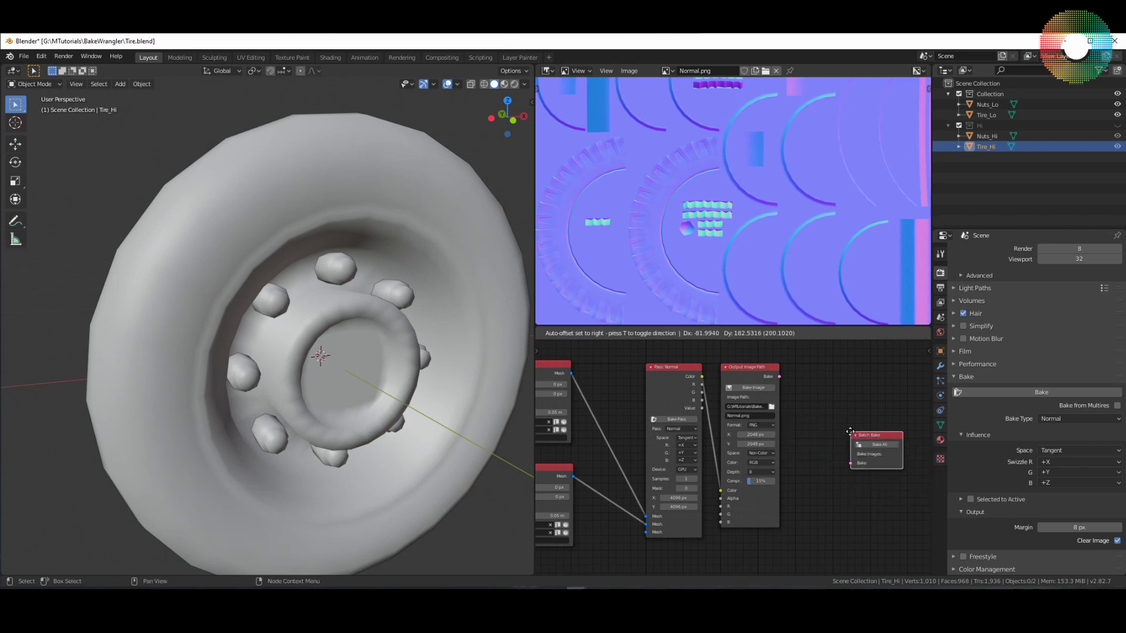
{"action": "left_click_drag", "start_coordinate": [780, 376], "coordinate": [796, 397]}
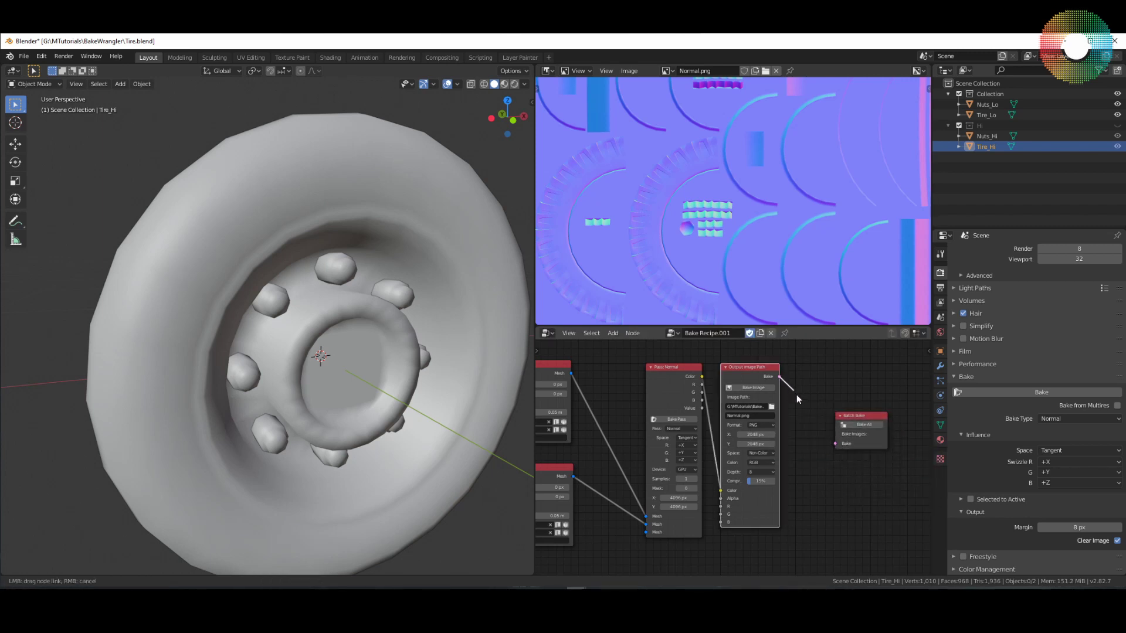
{"action": "left_click_drag", "start_coordinate": [826, 438], "coordinate": [834, 443]}
Step: Duplicate the mesh, pass and output nodes, switch the copy's pass to Roughness, and link it to Batch Bake
{"action": "scroll", "coordinate": [834, 443], "scroll_direction": "down", "scroll_amount": 4}
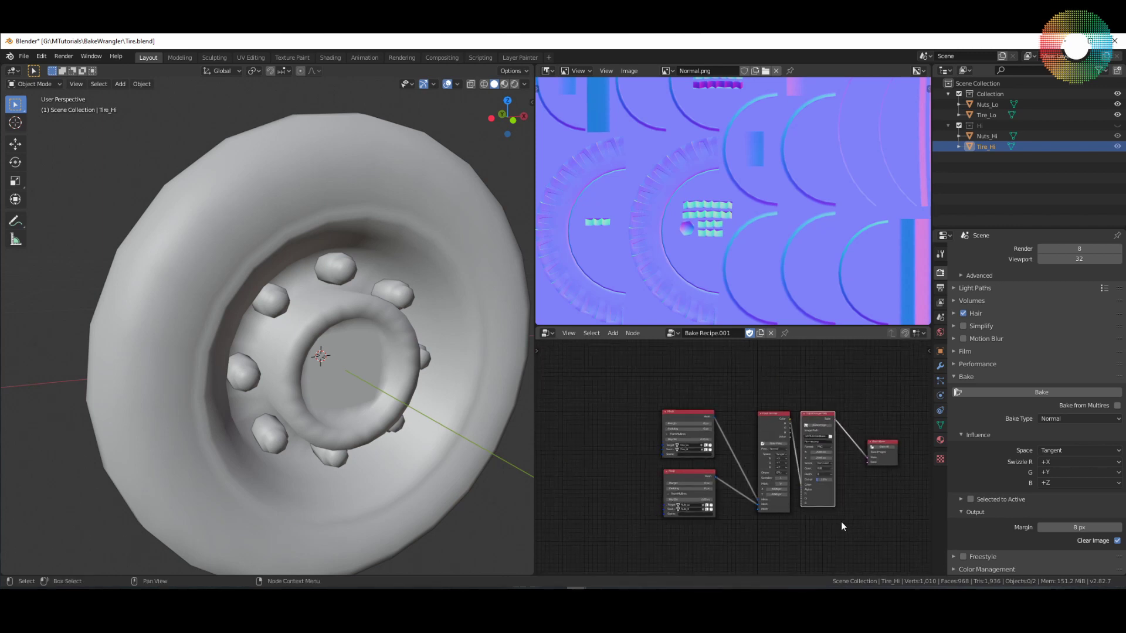
{"action": "left_click_drag", "start_coordinate": [658, 371], "coordinate": [860, 516]}
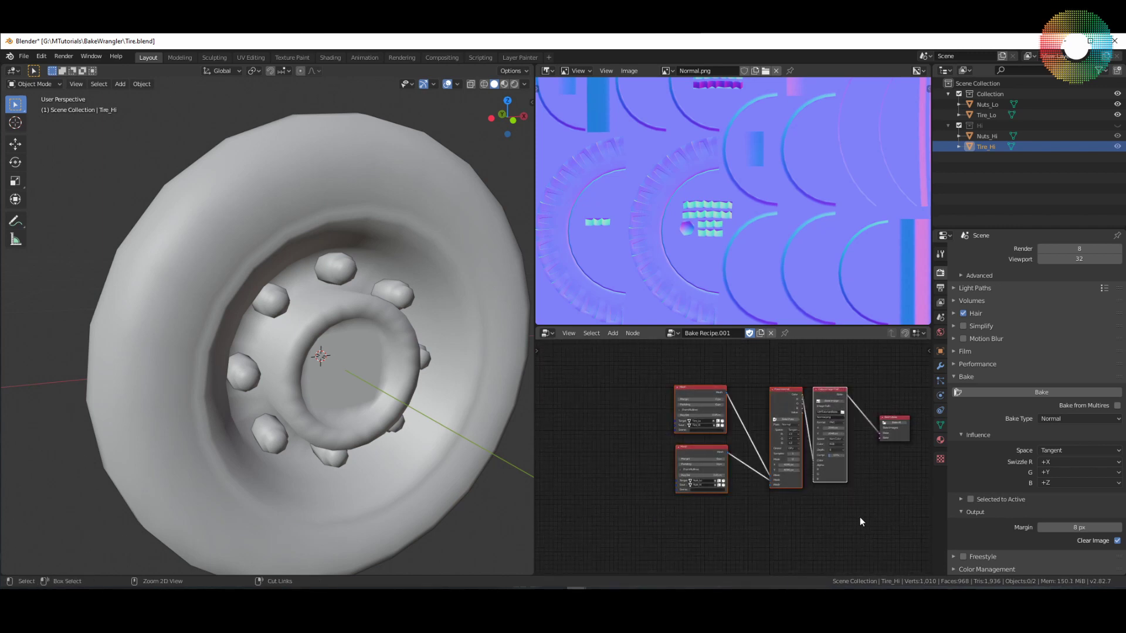
{"action": "key", "text": "g"}
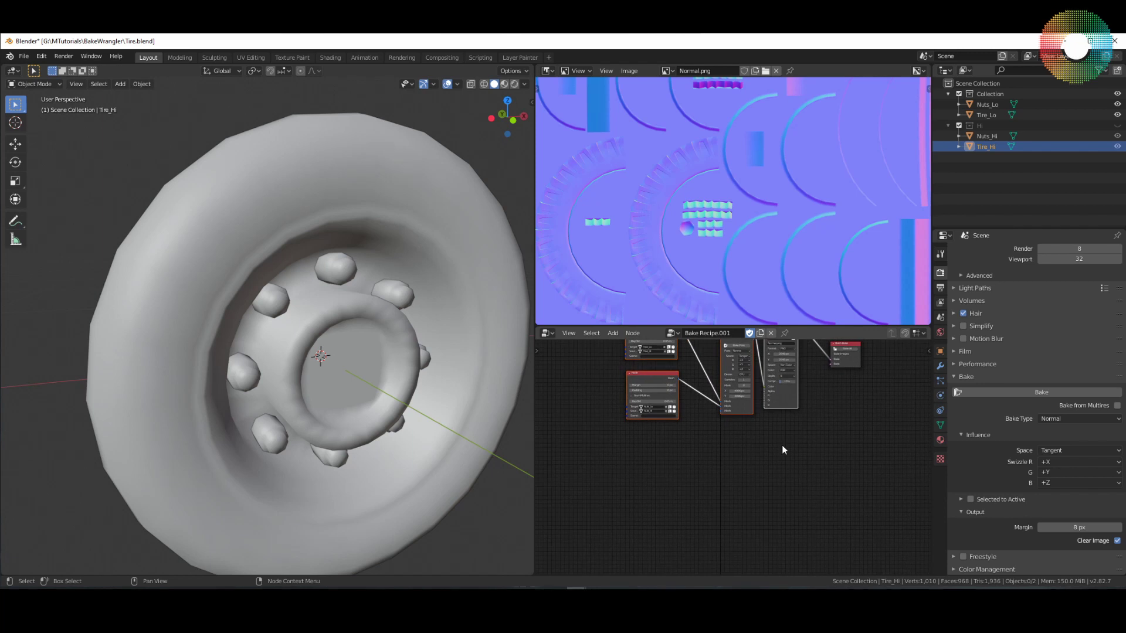
{"action": "left_click", "coordinate": [785, 561]}
{"action": "scroll", "coordinate": [820, 541], "scroll_direction": "up", "scroll_amount": 2}
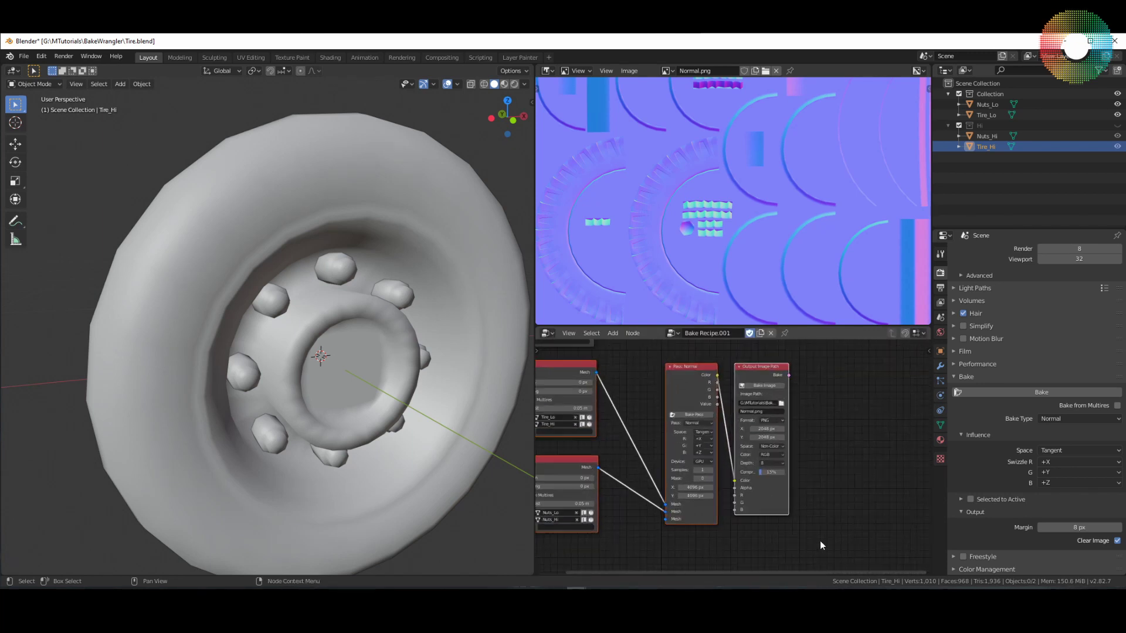
{"action": "left_click", "coordinate": [694, 424]}
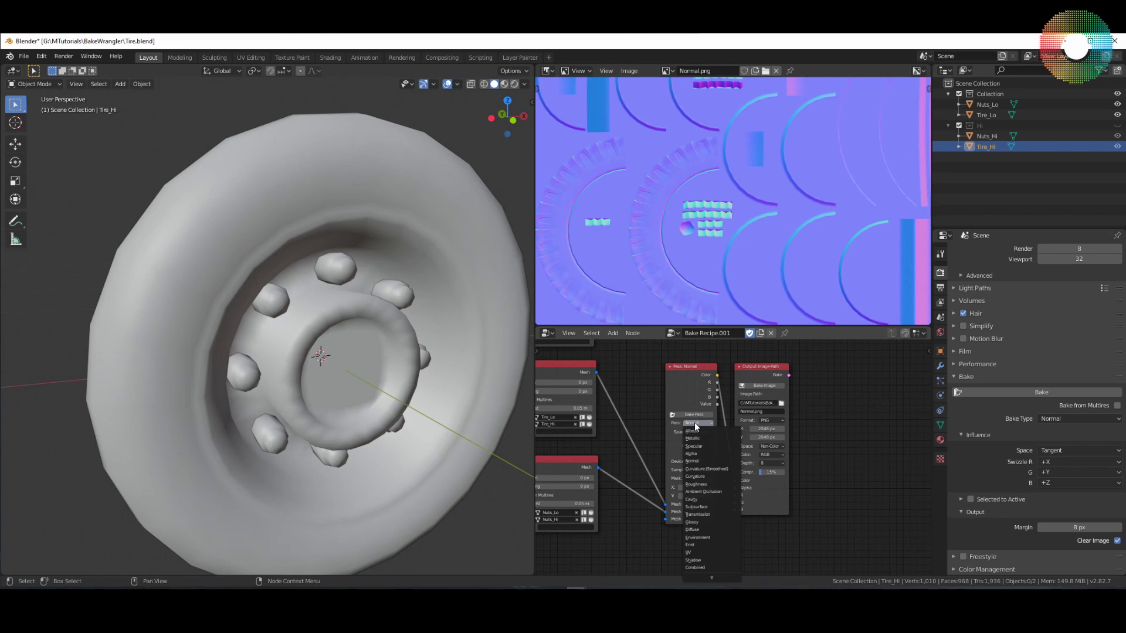
{"action": "left_click", "coordinate": [696, 485]}
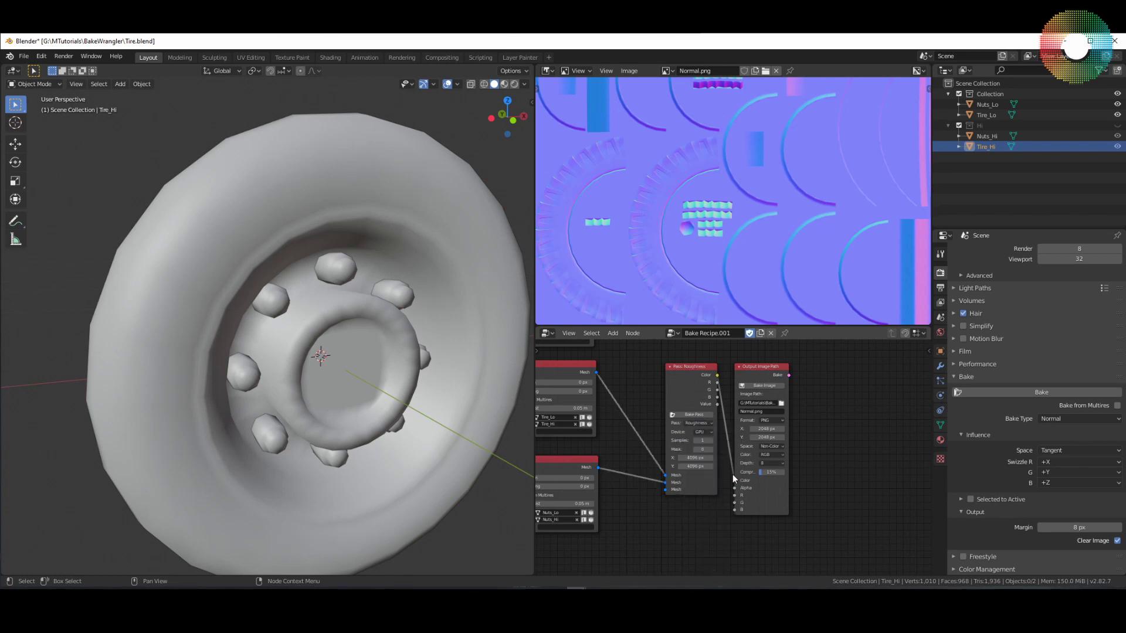
{"action": "middle_click_drag", "start_coordinate": [830, 422], "coordinate": [818, 473]}
{"action": "scroll", "coordinate": [812, 499], "scroll_direction": "down", "scroll_amount": 2}
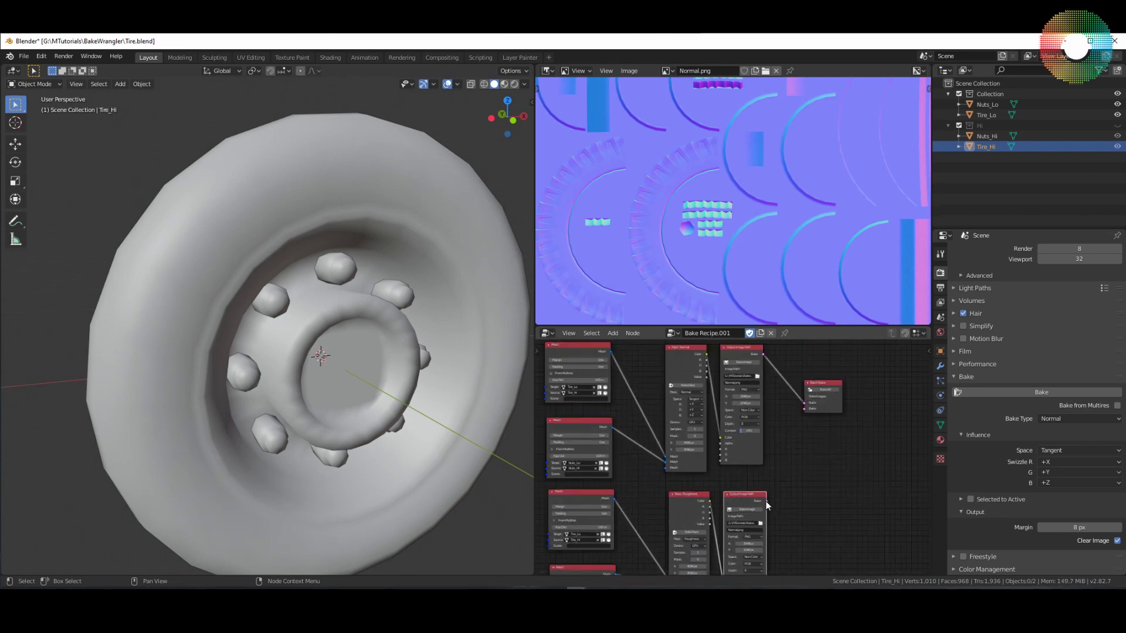
{"action": "left_click_drag", "start_coordinate": [766, 502], "coordinate": [845, 442]}
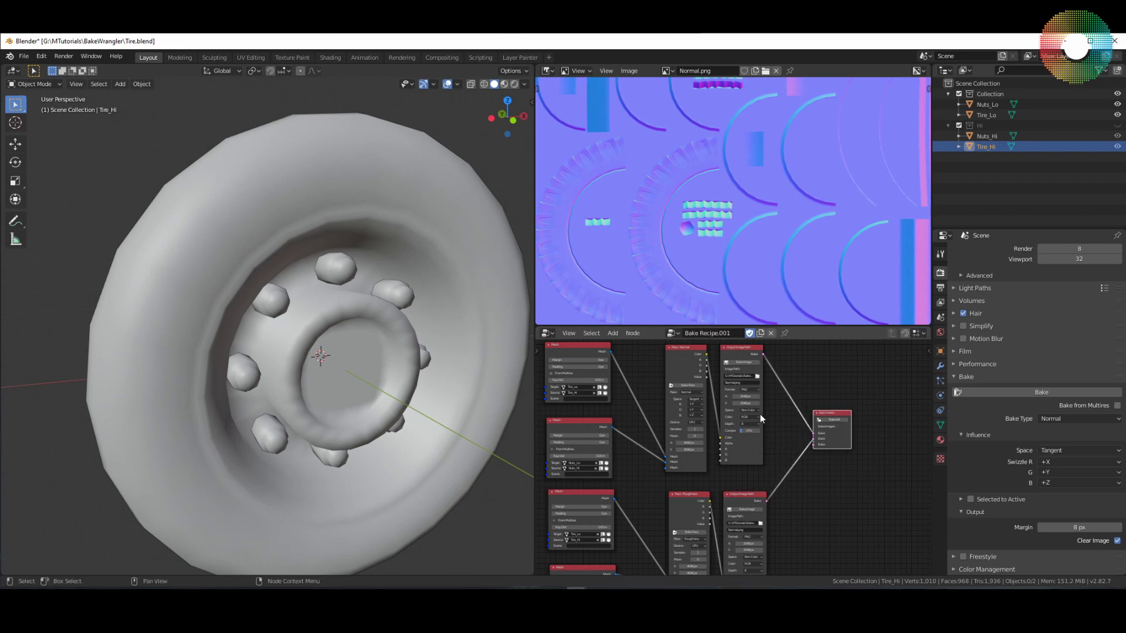
Step: Set the roughness Output Image Path format to PNG
{"action": "middle_click_drag", "start_coordinate": [773, 500], "coordinate": [764, 473]}
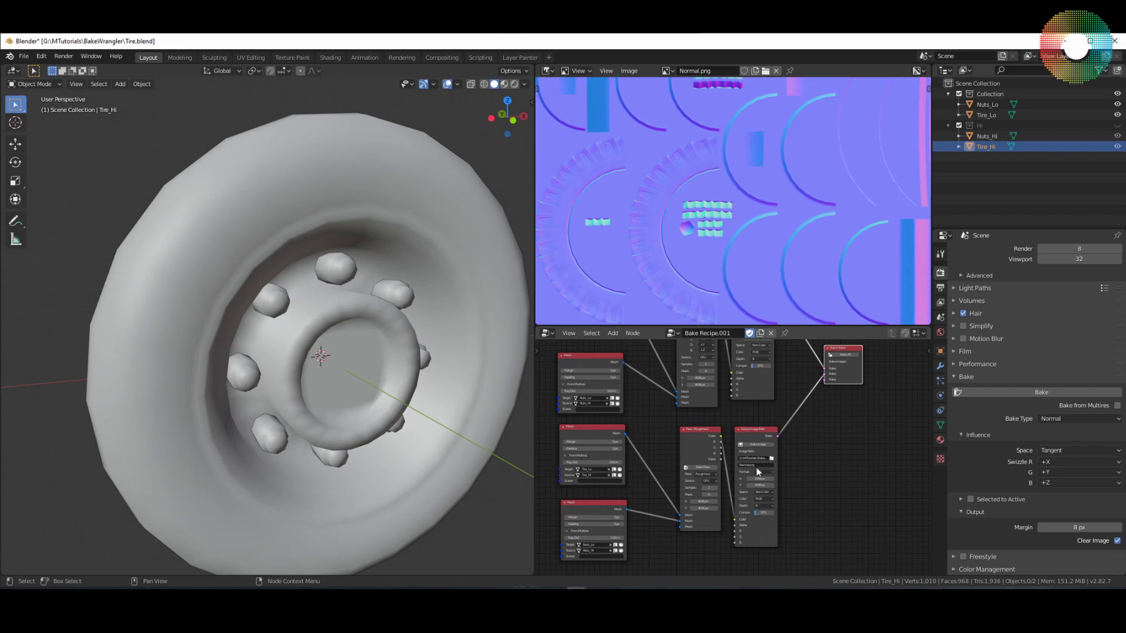
{"action": "left_click", "coordinate": [758, 471]}
{"action": "left_click", "coordinate": [755, 468]}
{"action": "middle_click_drag", "start_coordinate": [796, 421], "coordinate": [798, 464]}
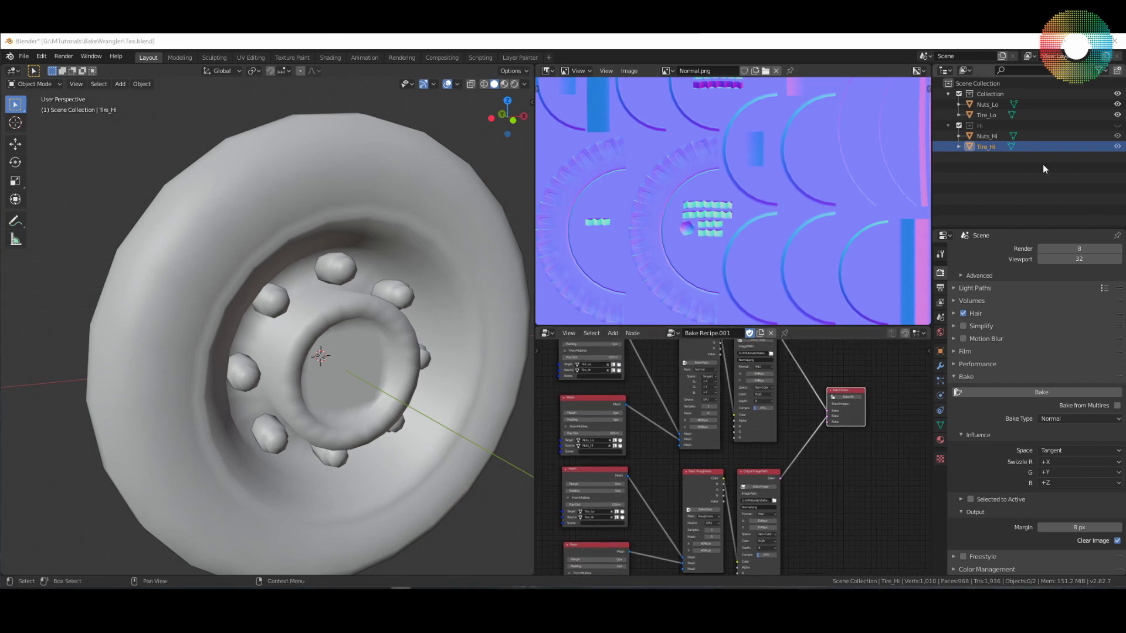
Step: Show the high-poly collection and check the tire's red and yellow vertex colours in Vertex Paint before returning to Object Mode
{"action": "left_click", "coordinate": [1117, 125]}
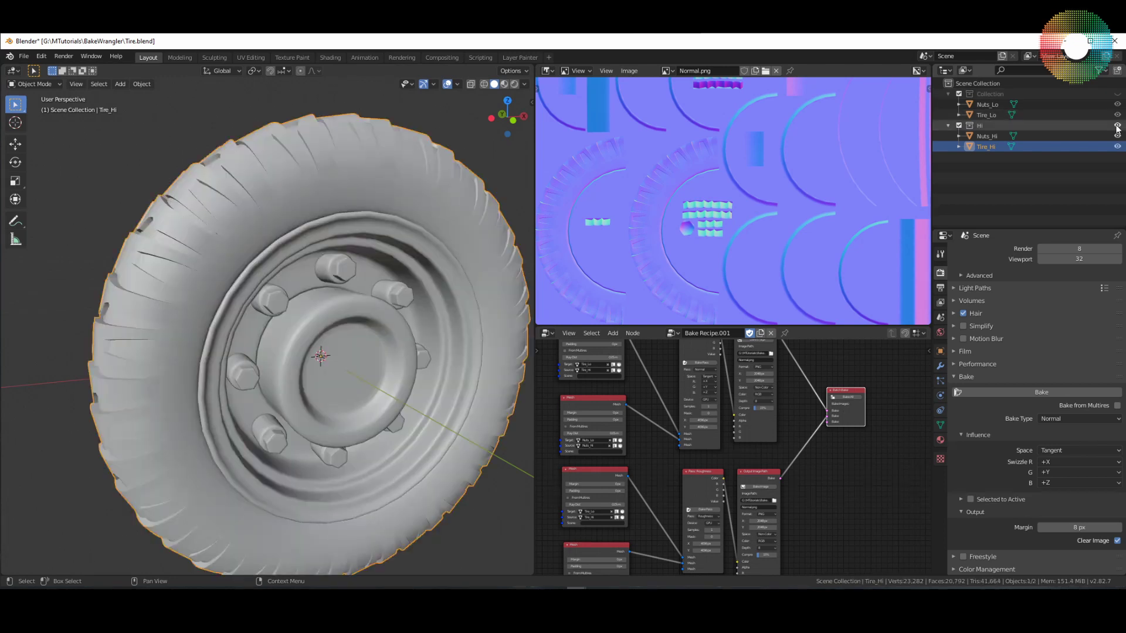
{"action": "key", "text": "ctrl+Tab"}
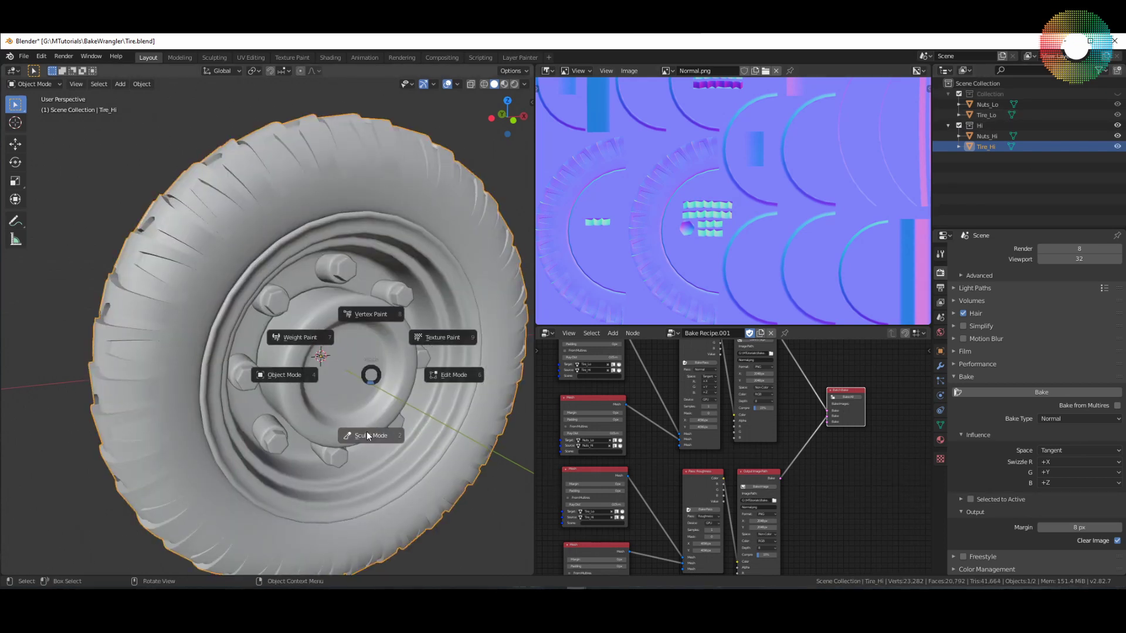
{"action": "left_click", "coordinate": [370, 317]}
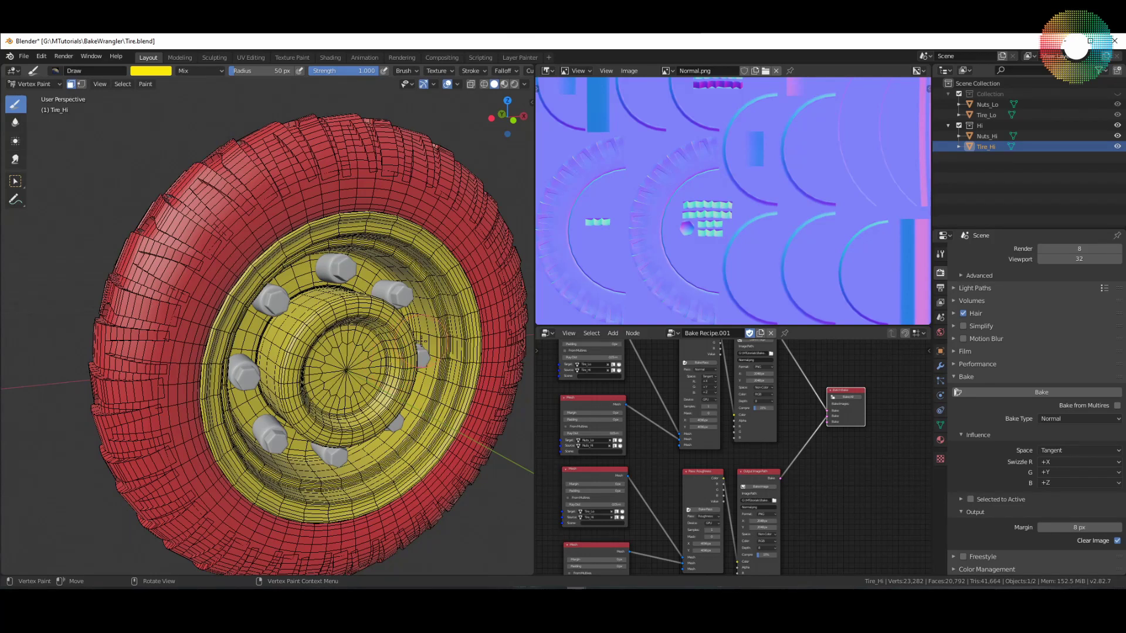
{"action": "key", "text": "ctrl+Tab"}
{"action": "left_click", "coordinate": [311, 347]}
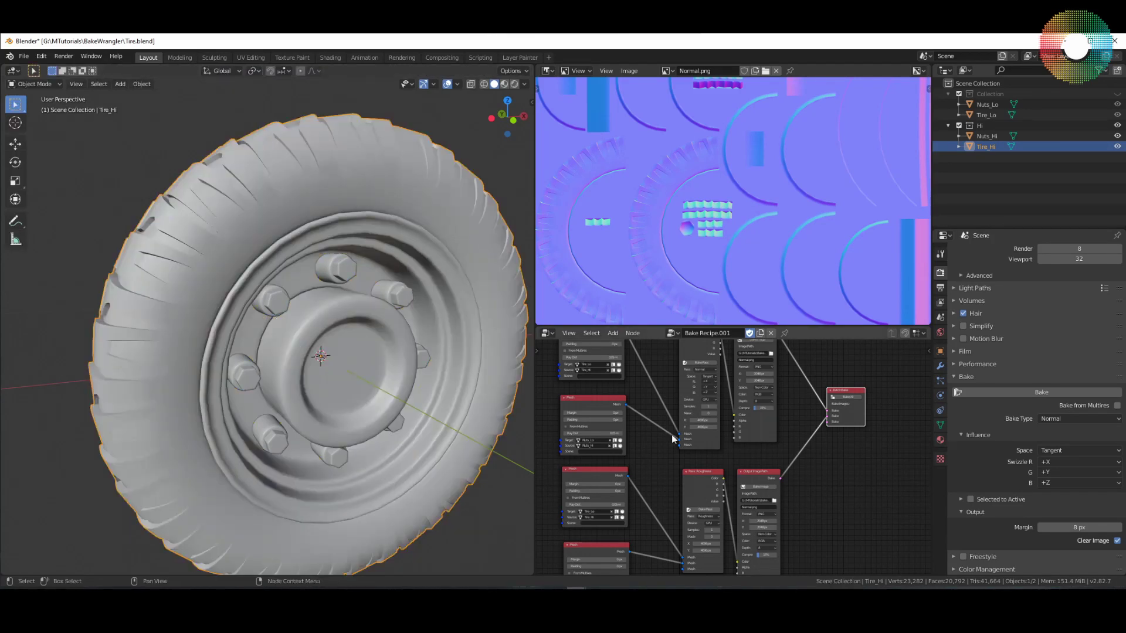
{"action": "middle_click_drag", "start_coordinate": [800, 504], "coordinate": [807, 441]}
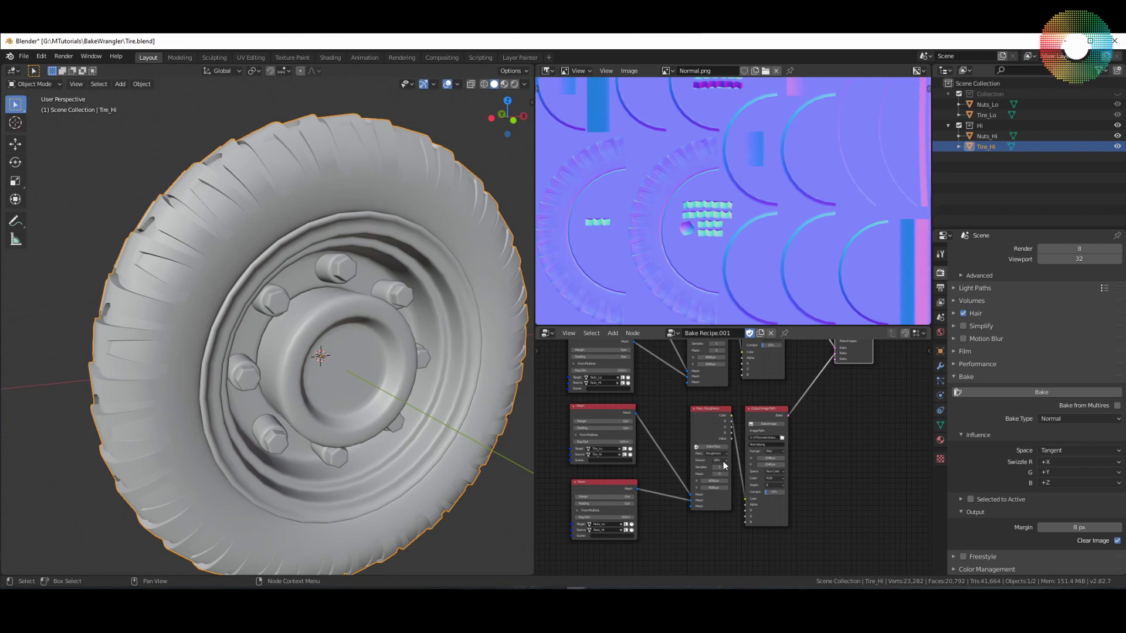
Step: Create a new material for the high-poly nuts using a Vertex Color node reading the Col layer
{"action": "left_click", "coordinate": [326, 59]}
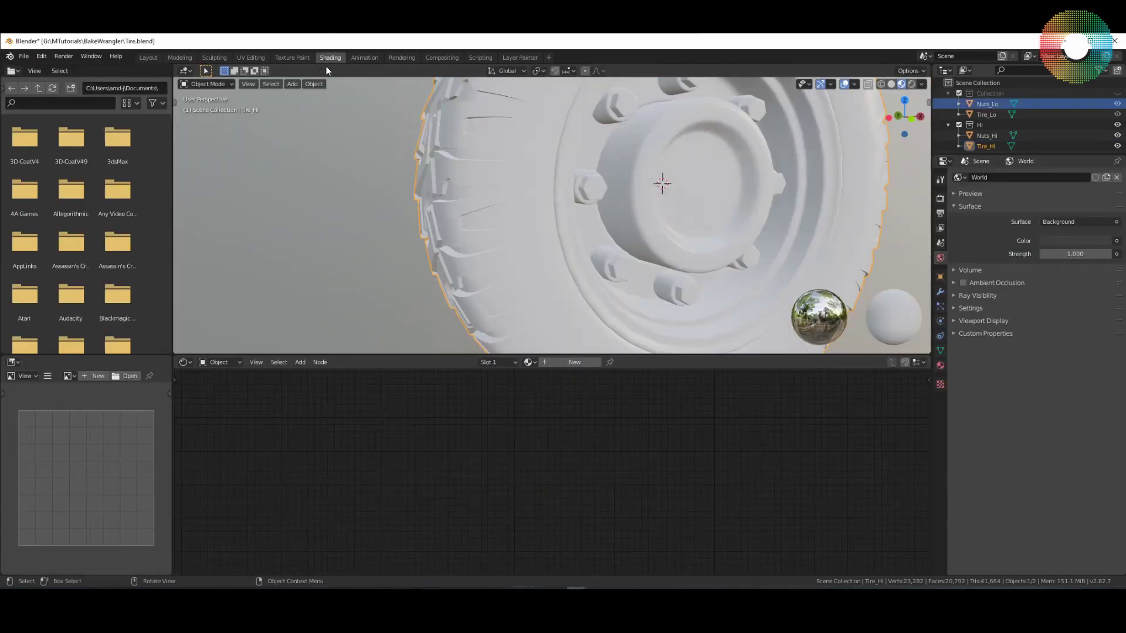
{"action": "left_click", "coordinate": [574, 361]}
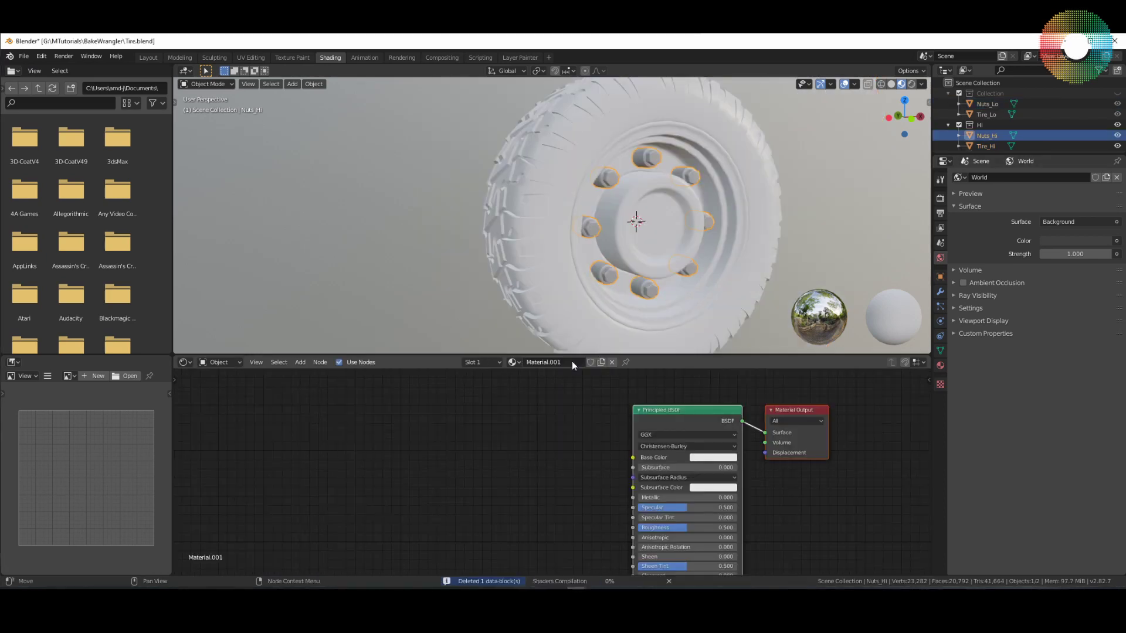
{"action": "middle_click_drag", "start_coordinate": [584, 458], "coordinate": [614, 457]}
{"action": "key", "text": "shift+a"}
{"action": "mouse_move", "coordinate": [481, 478]}
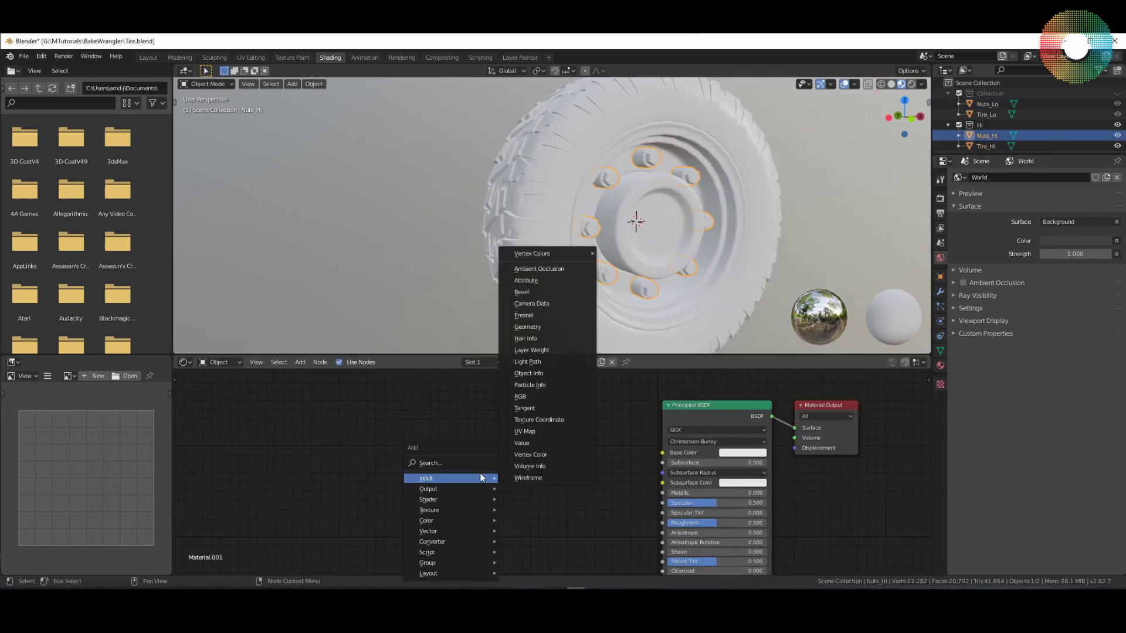
{"action": "left_click", "coordinate": [430, 463]}
{"action": "type", "text": "vert"}
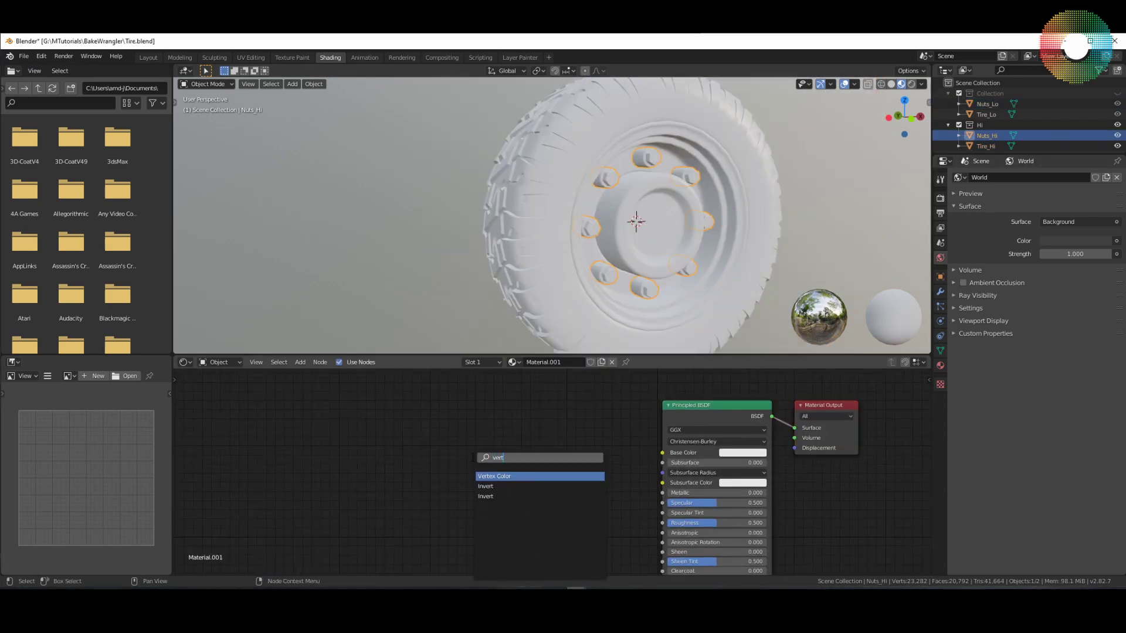
{"action": "left_click", "coordinate": [495, 476]}
{"action": "left_click", "coordinate": [517, 472]}
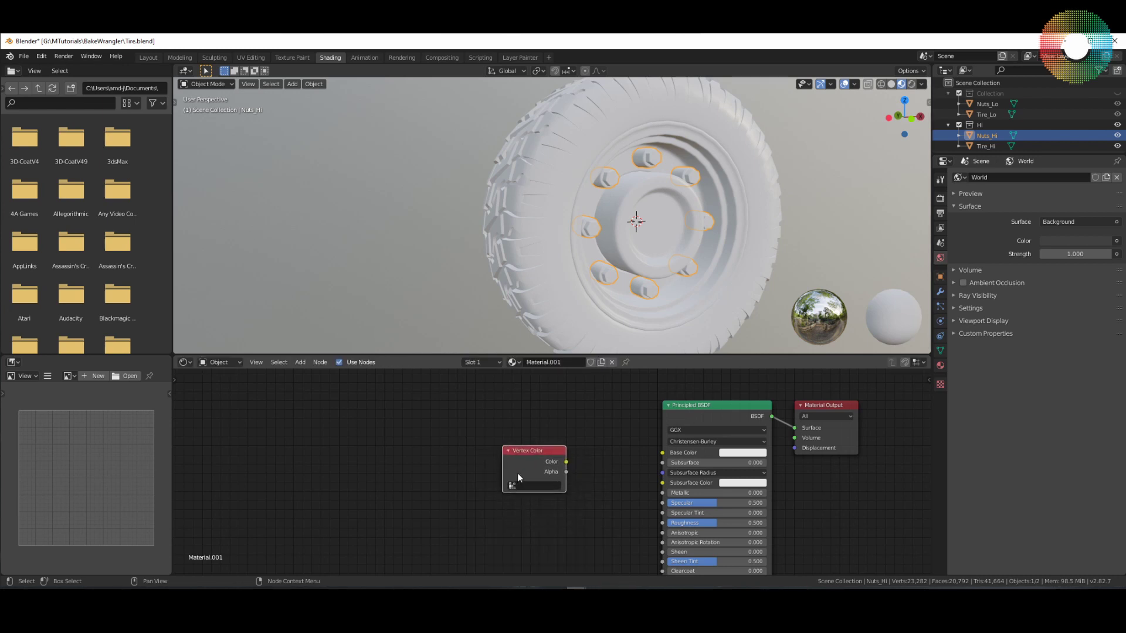
{"action": "left_click", "coordinate": [526, 485]}
{"action": "left_click", "coordinate": [524, 393]}
{"action": "left_click", "coordinate": [526, 465], "text": "ctrl+shift"}
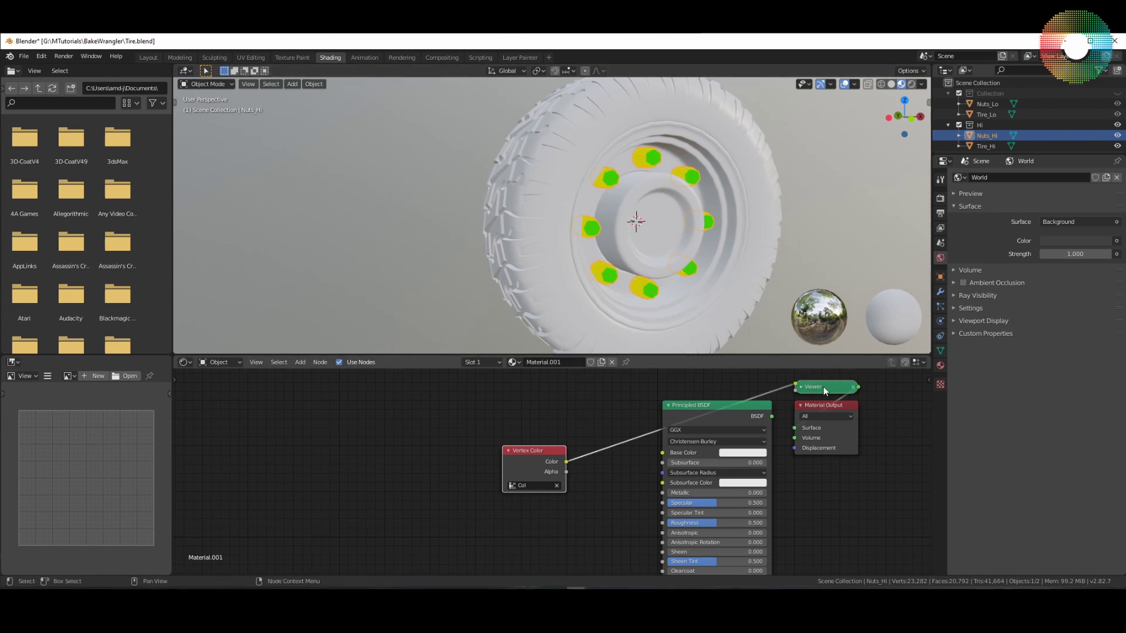
Step: Select the high-poly tire and assign it Material.001
{"action": "left_click", "coordinate": [550, 287]}
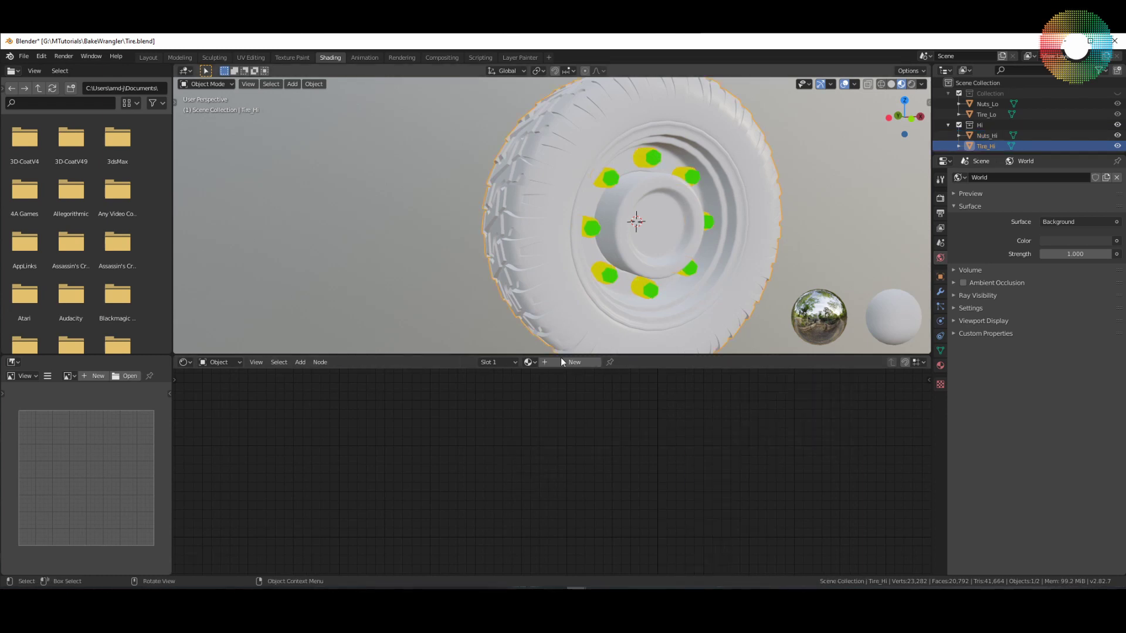
{"action": "left_click", "coordinate": [534, 362]}
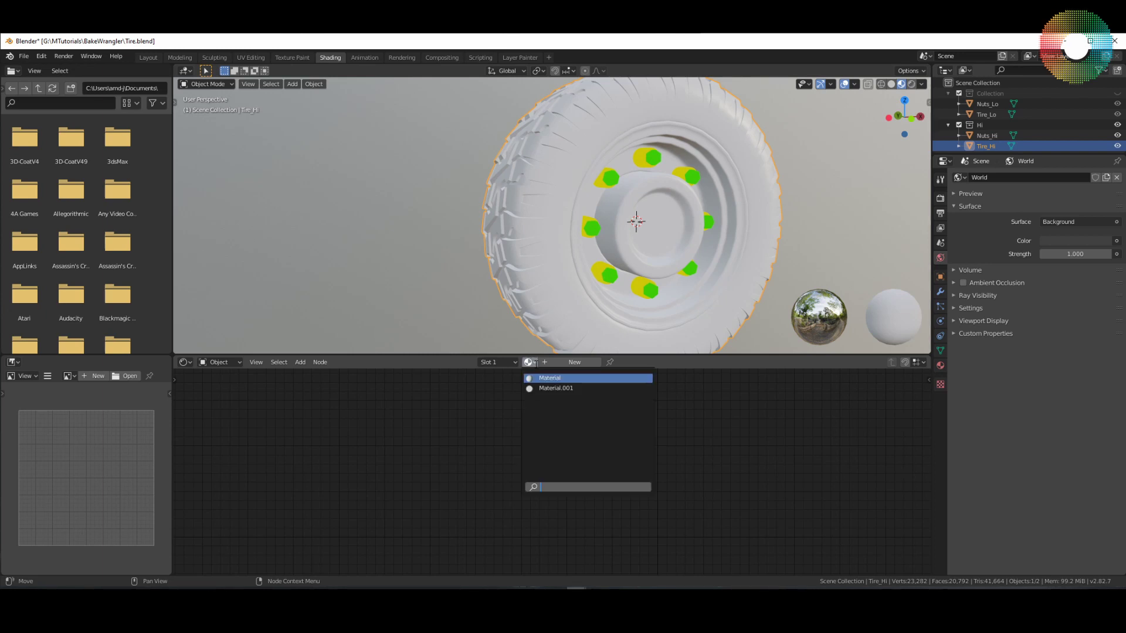
{"action": "left_click", "coordinate": [543, 388]}
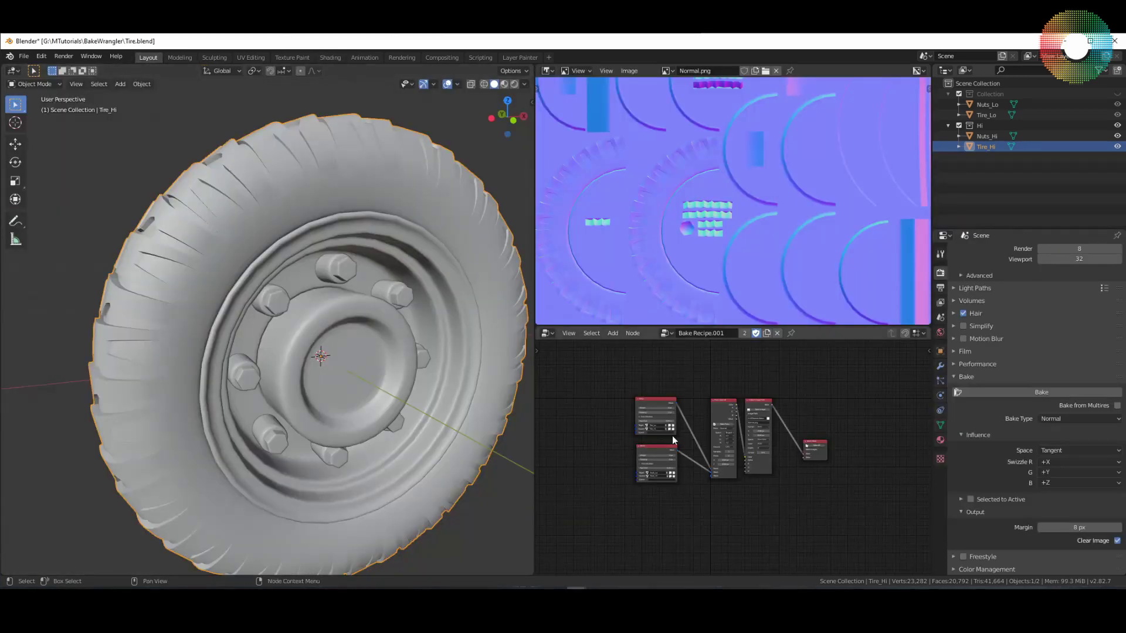
Step: Duplicate the Normal pass and its Output Image Path node, and connect both Mesh nodes to the copied pass
{"action": "scroll", "coordinate": [692, 434], "scroll_direction": "up", "scroll_amount": 2}
{"action": "left_click_drag", "start_coordinate": [682, 346], "coordinate": [811, 485]}
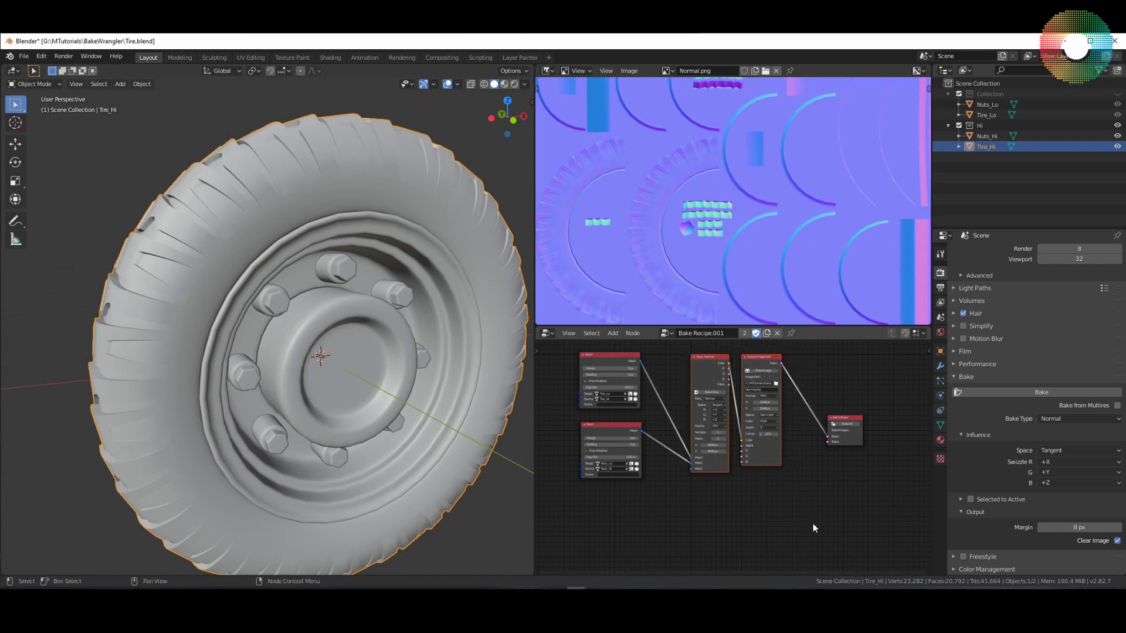
{"action": "key", "text": "shift+d"}
{"action": "left_click", "coordinate": [790, 429]}
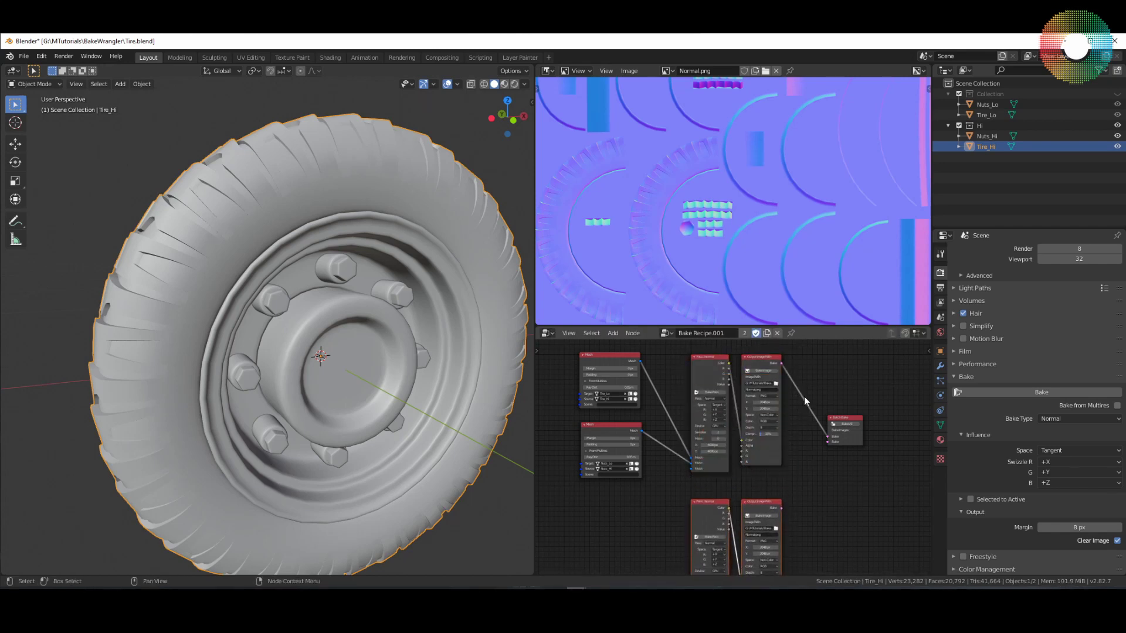
{"action": "middle_click_drag", "start_coordinate": [665, 472], "coordinate": [666, 380], "text": "ctrl"}
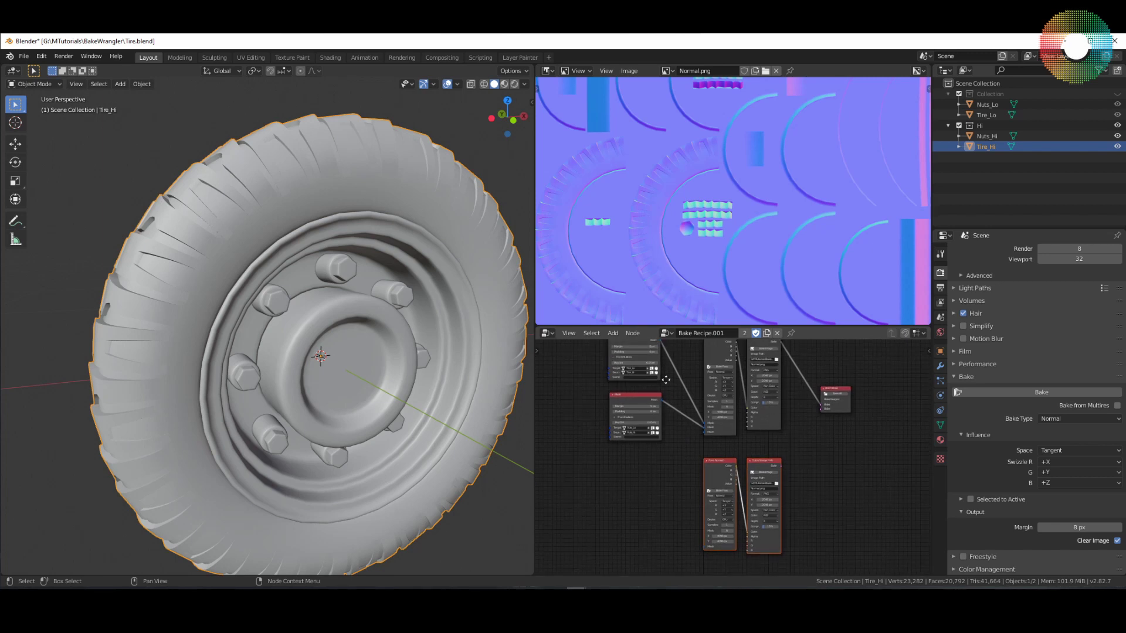
{"action": "left_click_drag", "start_coordinate": [660, 341], "coordinate": [703, 546]}
{"action": "left_click_drag", "start_coordinate": [661, 402], "coordinate": [702, 553]}
Step: Change the copied pass type to Emit
{"action": "scroll", "coordinate": [833, 431], "scroll_direction": "up", "scroll_amount": 5}
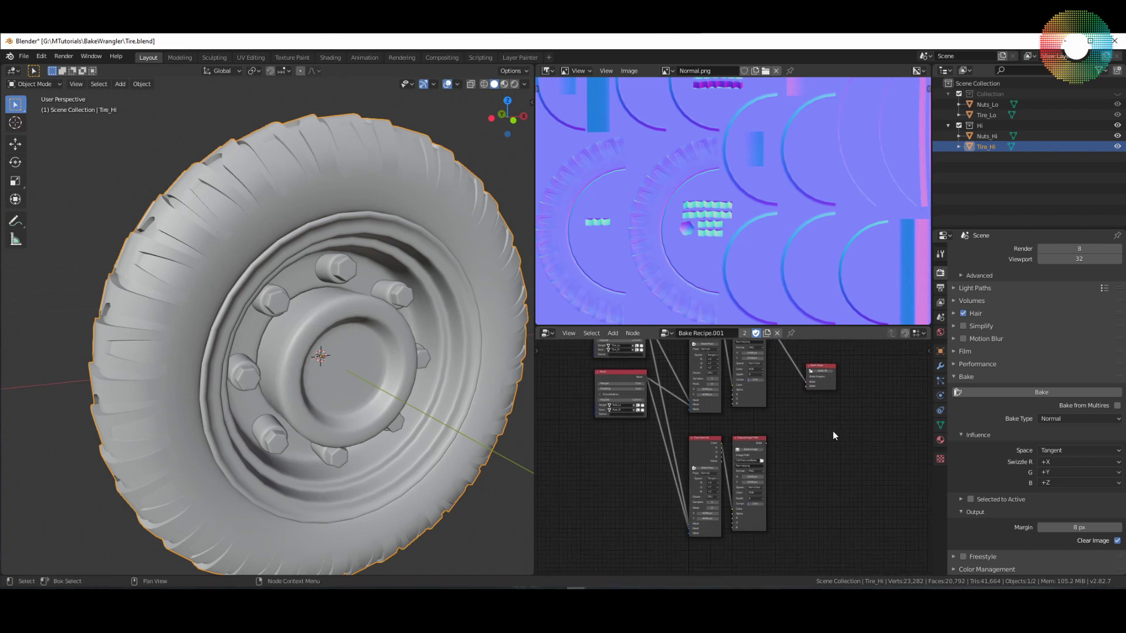
{"action": "middle_click_drag", "start_coordinate": [786, 456], "coordinate": [899, 408]}
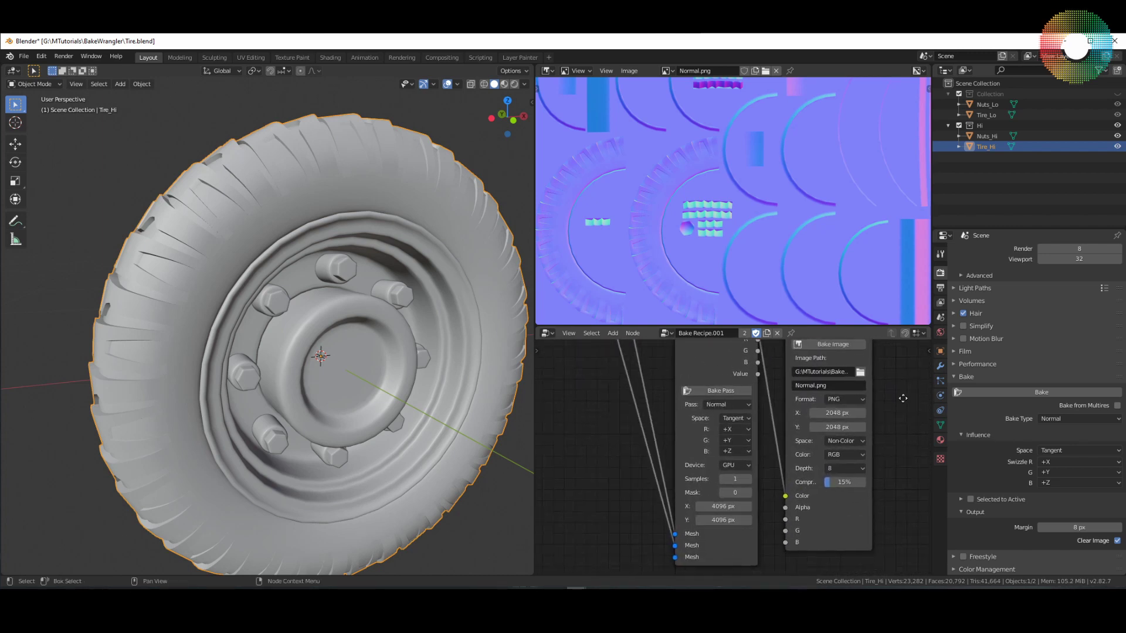
{"action": "left_click", "coordinate": [721, 406]}
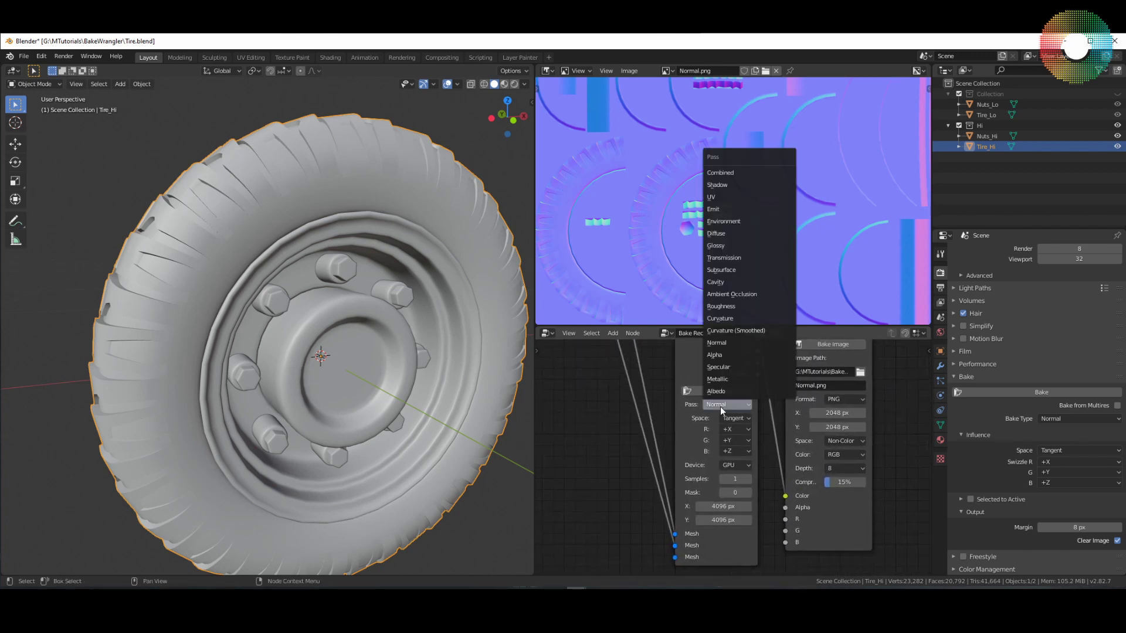
{"action": "left_click", "coordinate": [727, 212]}
Step: Rename the copied output file to ColorID.png and set its colour space to sRGB
{"action": "middle_click_drag", "start_coordinate": [875, 409], "coordinate": [836, 451]}
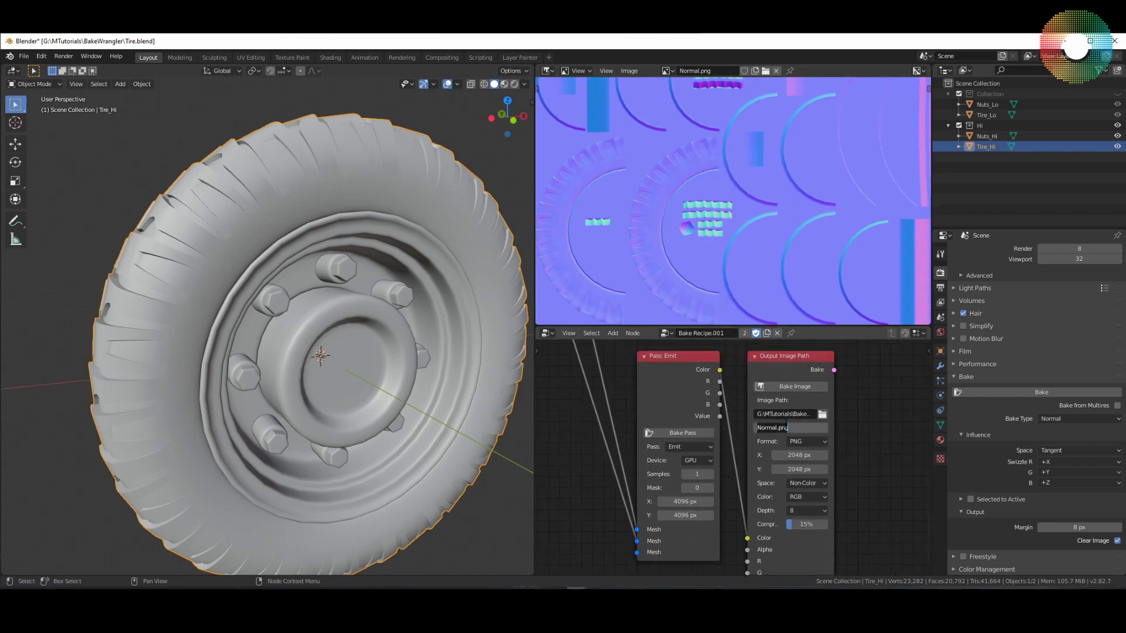
{"action": "key", "text": "ctrl+Delete"}
{"action": "type", "text": "ColorID"}
{"action": "key", "text": "Return"}
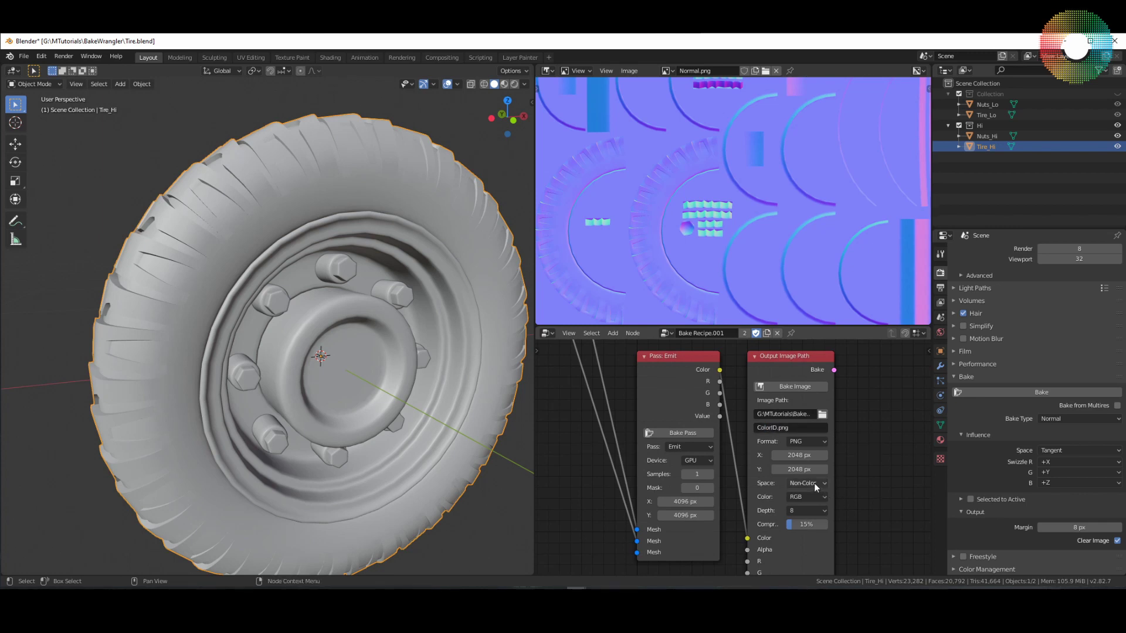
{"action": "left_click", "coordinate": [813, 483]}
{"action": "left_click", "coordinate": [811, 410]}
{"action": "middle_click_drag", "start_coordinate": [868, 439], "coordinate": [734, 540]}
{"action": "scroll", "coordinate": [759, 468], "scroll_direction": "down", "scroll_amount": 3}
Step: Link the ColorID output to Batch Bake and run Bake All for every connected pass
{"action": "scroll", "coordinate": [723, 501], "scroll_direction": "up", "scroll_amount": 1}
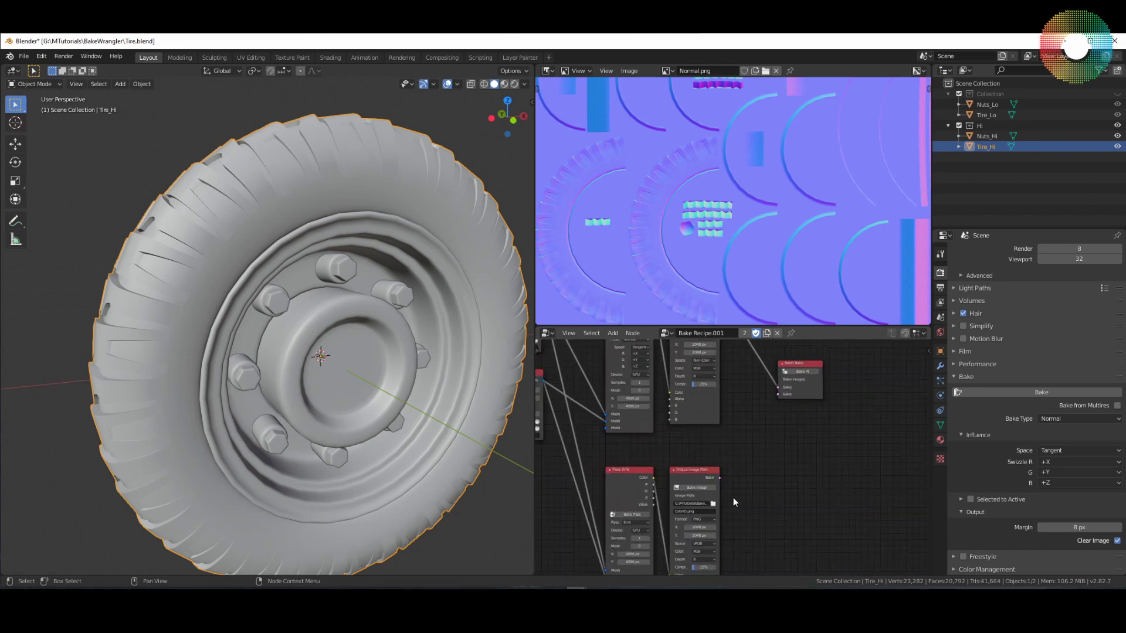
{"action": "left_click_drag", "start_coordinate": [719, 477], "coordinate": [777, 393]}
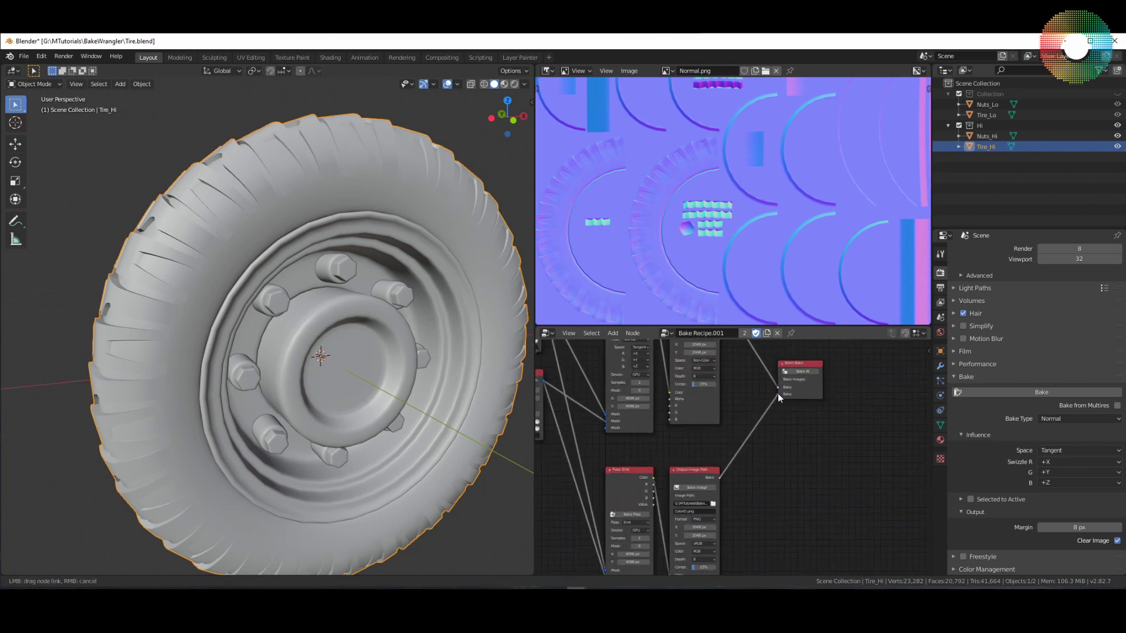
{"action": "middle_click_drag", "start_coordinate": [805, 446], "coordinate": [815, 499]}
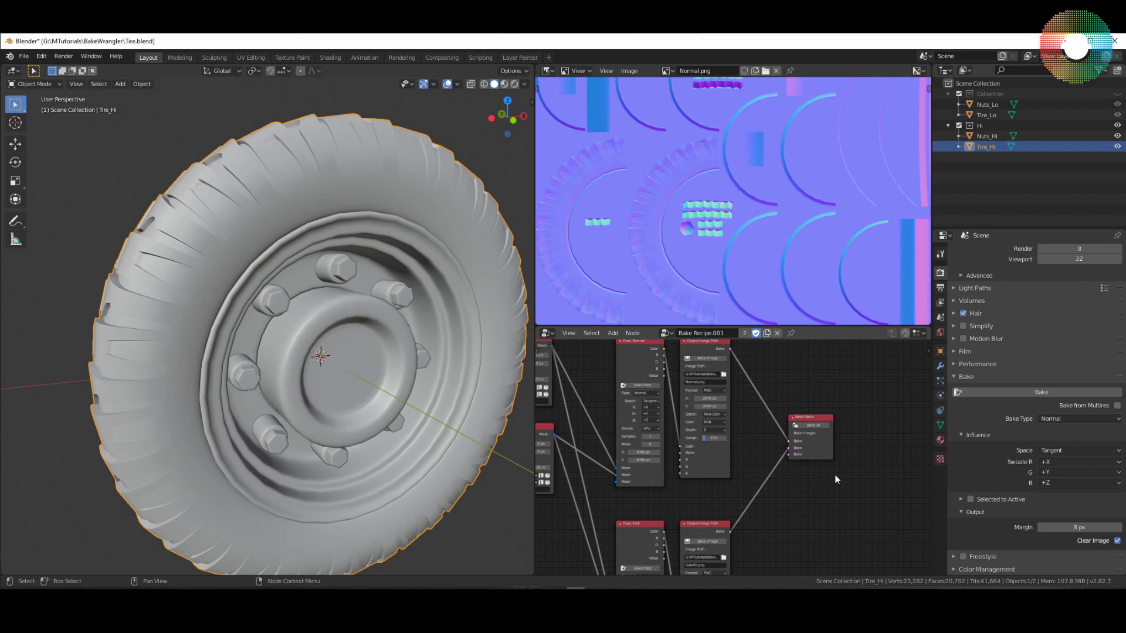
{"action": "scroll", "coordinate": [836, 476], "scroll_direction": "up", "scroll_amount": 2}
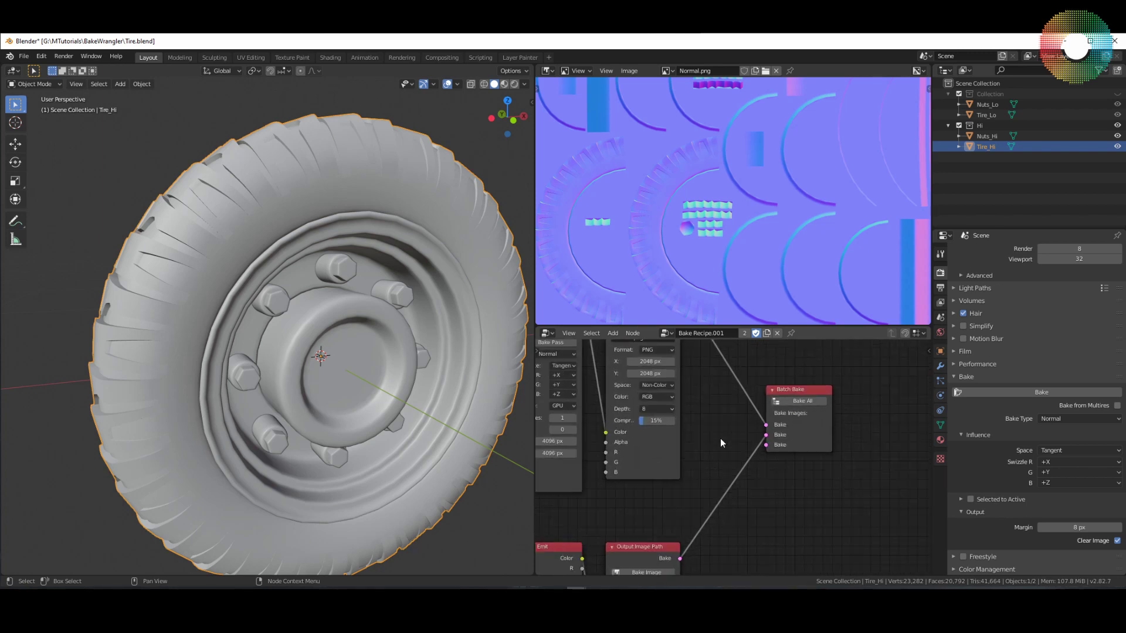
{"action": "scroll", "coordinate": [712, 467], "scroll_direction": "down", "scroll_amount": 2}
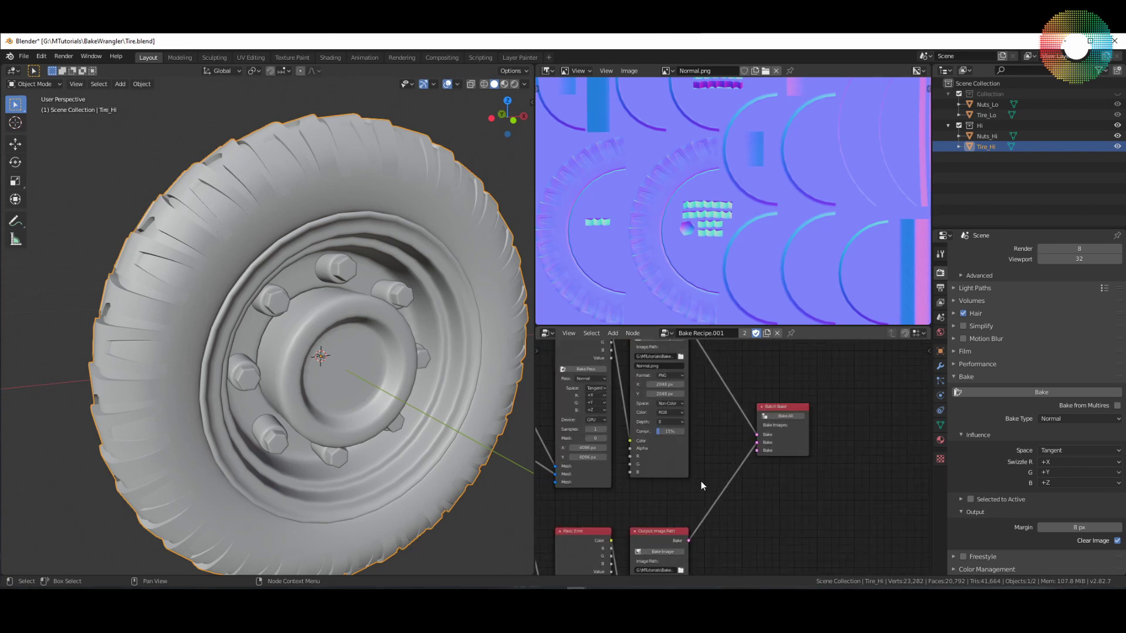
{"action": "left_click_drag", "start_coordinate": [792, 422], "coordinate": [806, 440]}
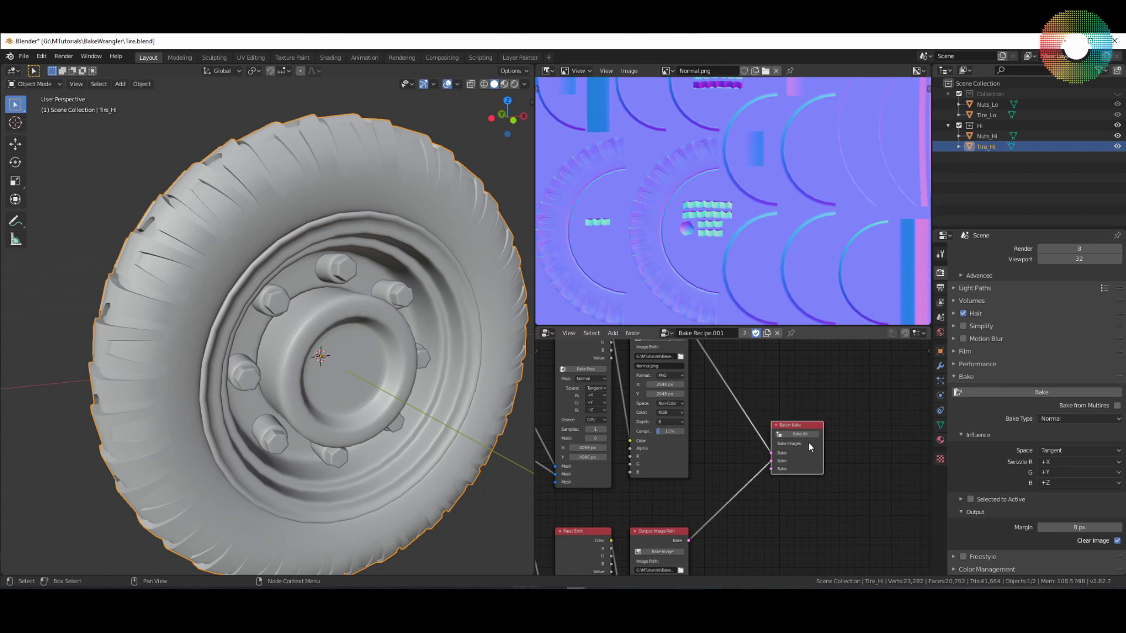
{"action": "left_click", "coordinate": [797, 434]}
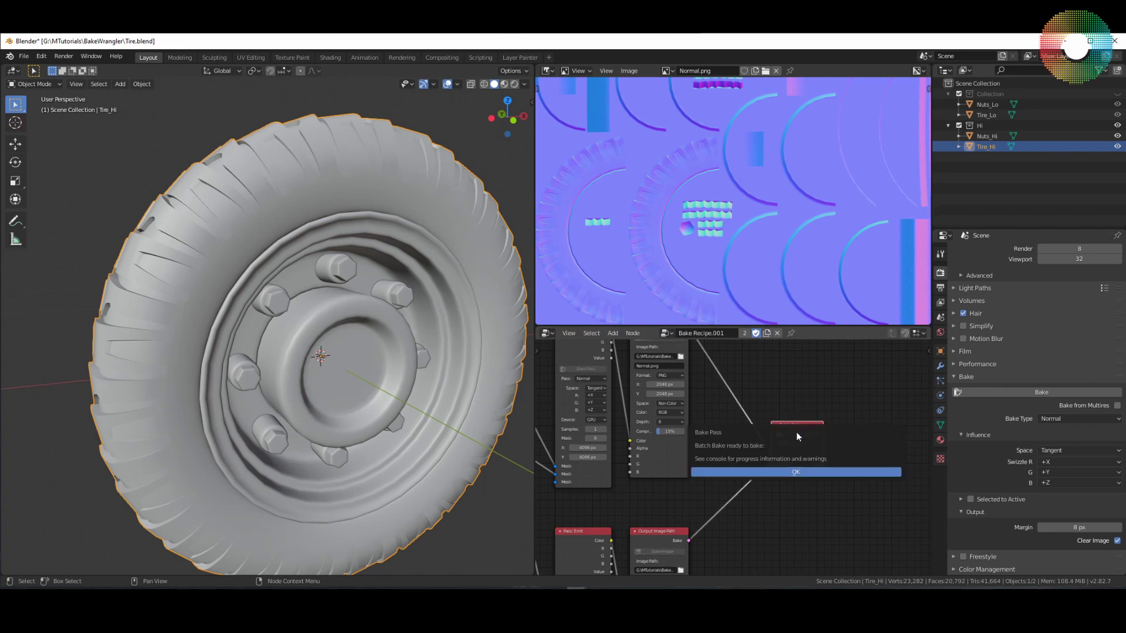
{"action": "left_click", "coordinate": [792, 473]}
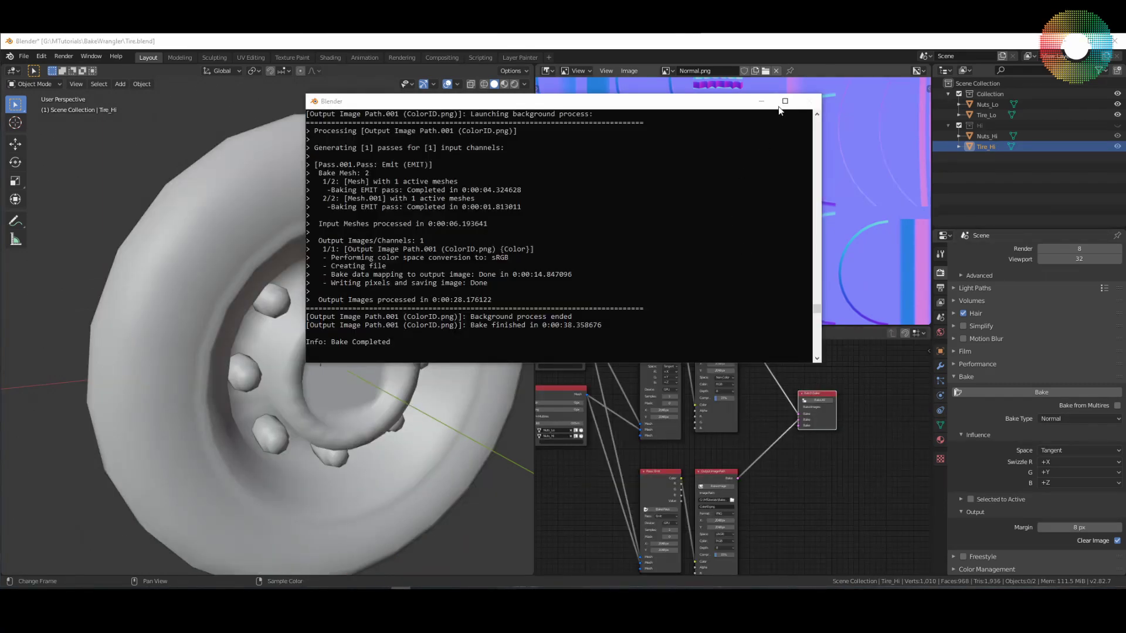
{"action": "left_click", "coordinate": [810, 101]}
Step: Load ColorID.png into the Image Editor to view the colour-ID map
{"action": "left_click", "coordinate": [769, 70]}
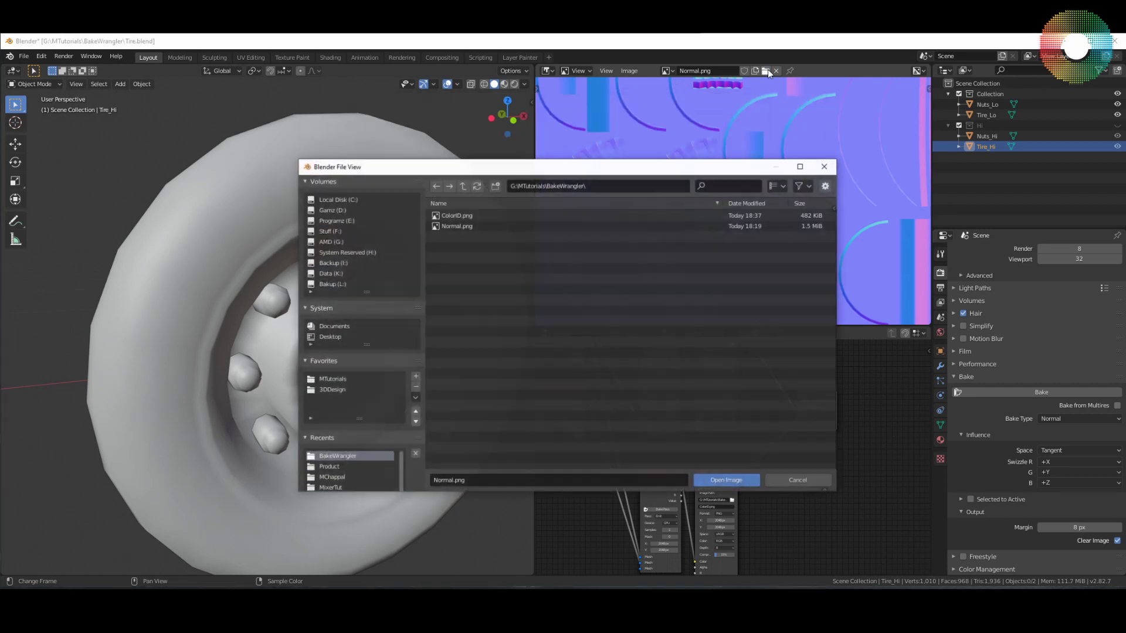
{"action": "double_click", "coordinate": [471, 213]}
{"action": "scroll", "coordinate": [716, 243], "scroll_direction": "down", "scroll_amount": 5}
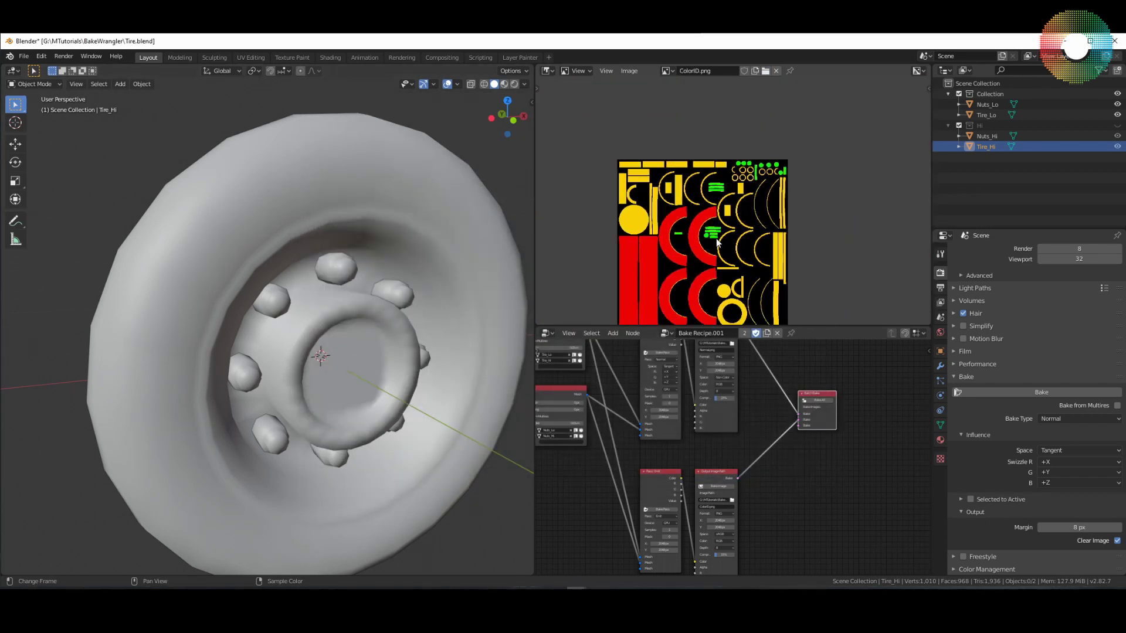
{"action": "scroll", "coordinate": [727, 243], "scroll_direction": "up", "scroll_amount": 6}
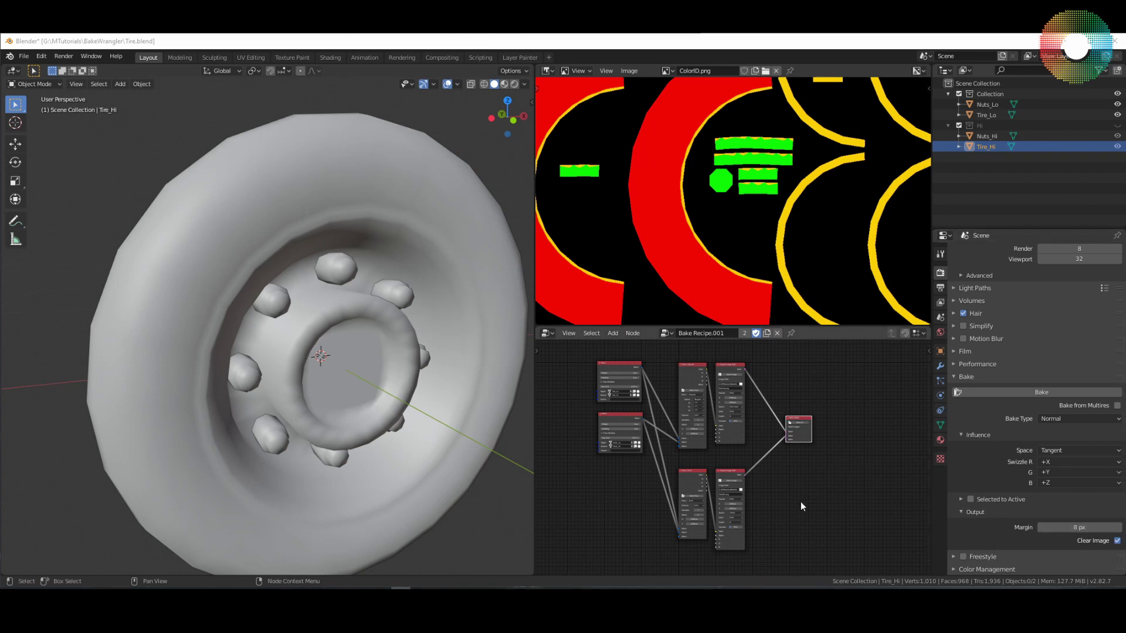
{"action": "middle_click_drag", "start_coordinate": [411, 375], "coordinate": [478, 393]}
{"action": "left_click", "coordinate": [477, 393]}
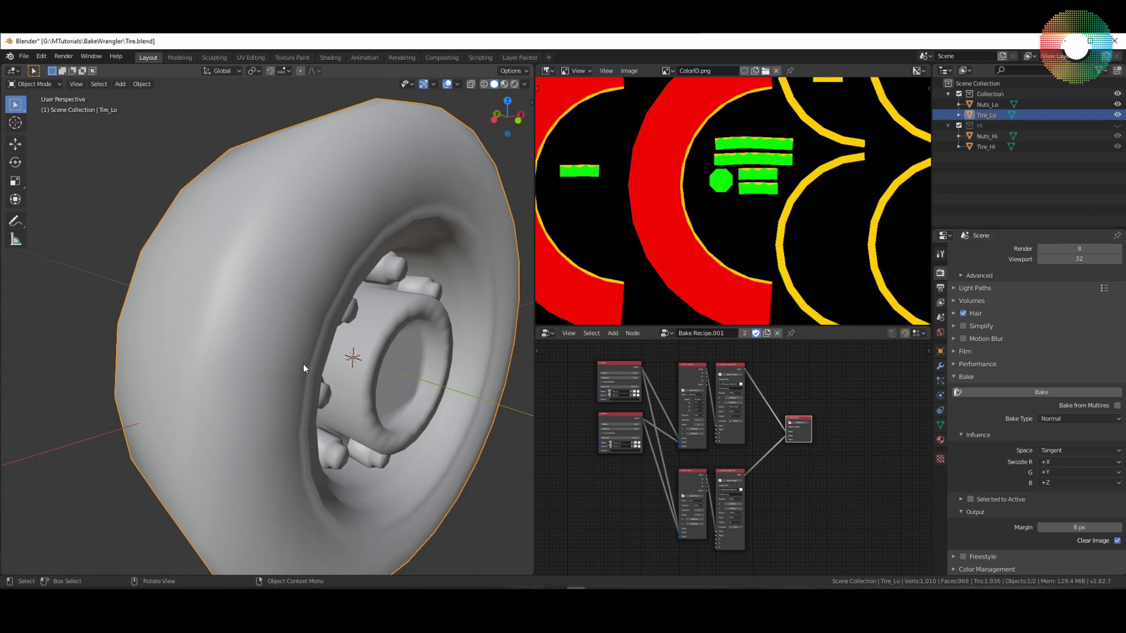
{"action": "key", "text": "Tab"}
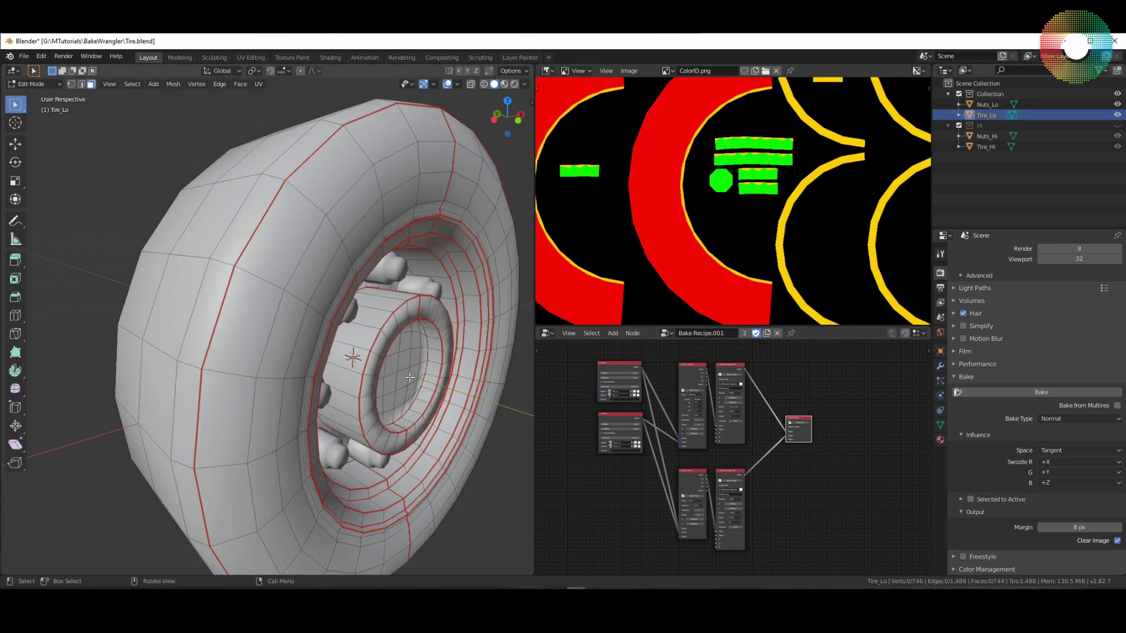
{"action": "key", "text": "ctrl+Tab"}
{"action": "left_click", "coordinate": [335, 378]}
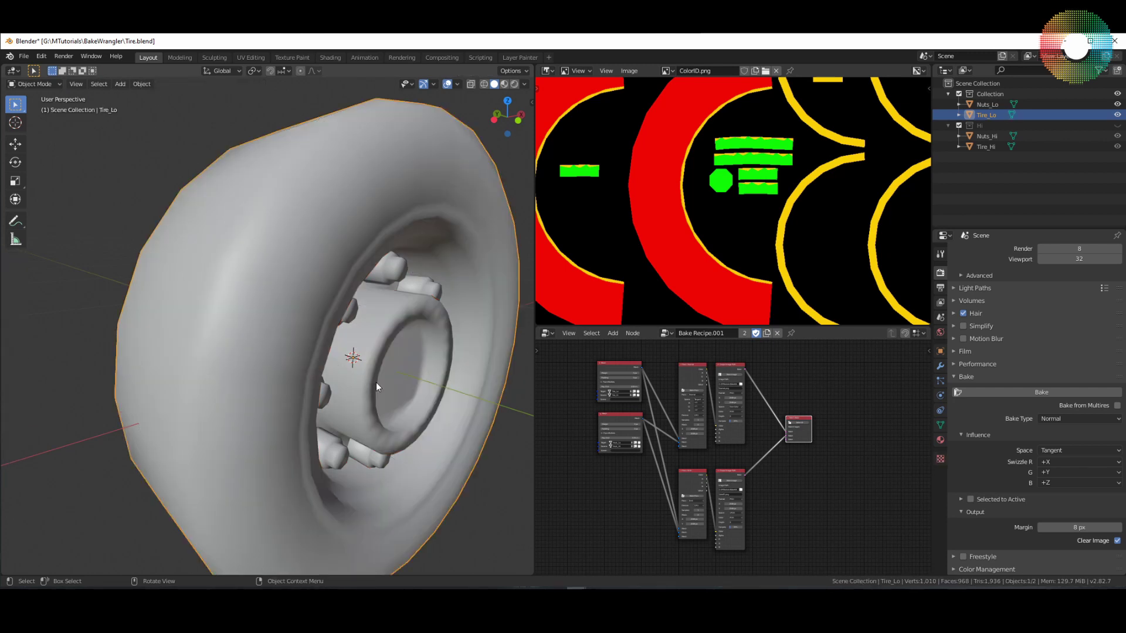
{"action": "scroll", "coordinate": [674, 522], "scroll_direction": "up", "scroll_amount": 2}
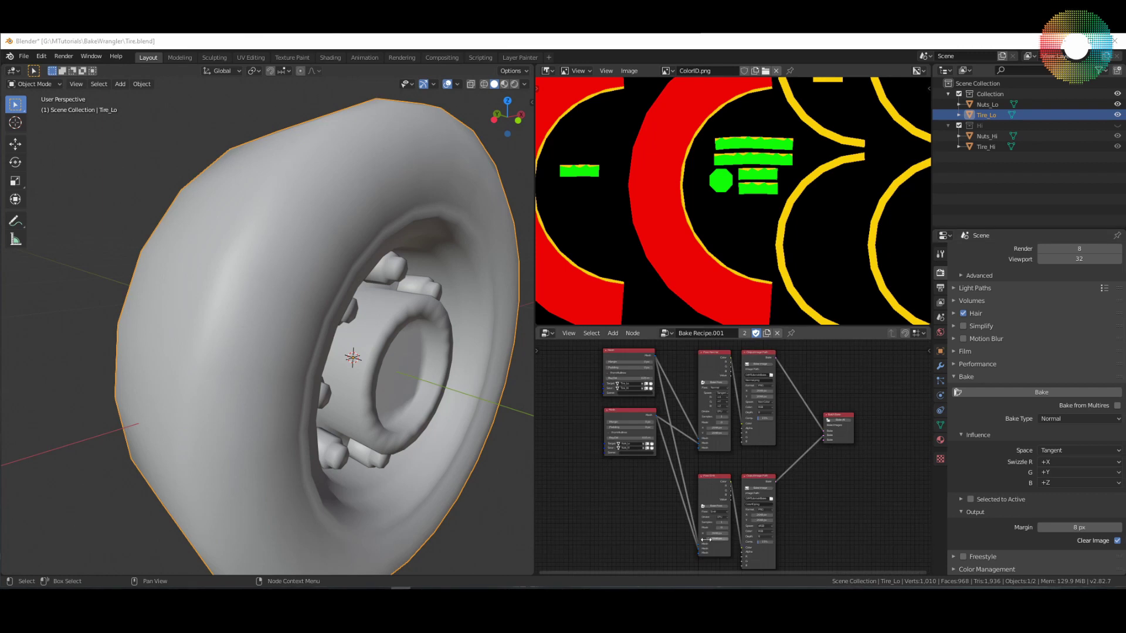
{"action": "middle_click_drag", "start_coordinate": [674, 526], "coordinate": [693, 503]}
{"action": "scroll", "coordinate": [698, 513], "scroll_direction": "up", "scroll_amount": 4}
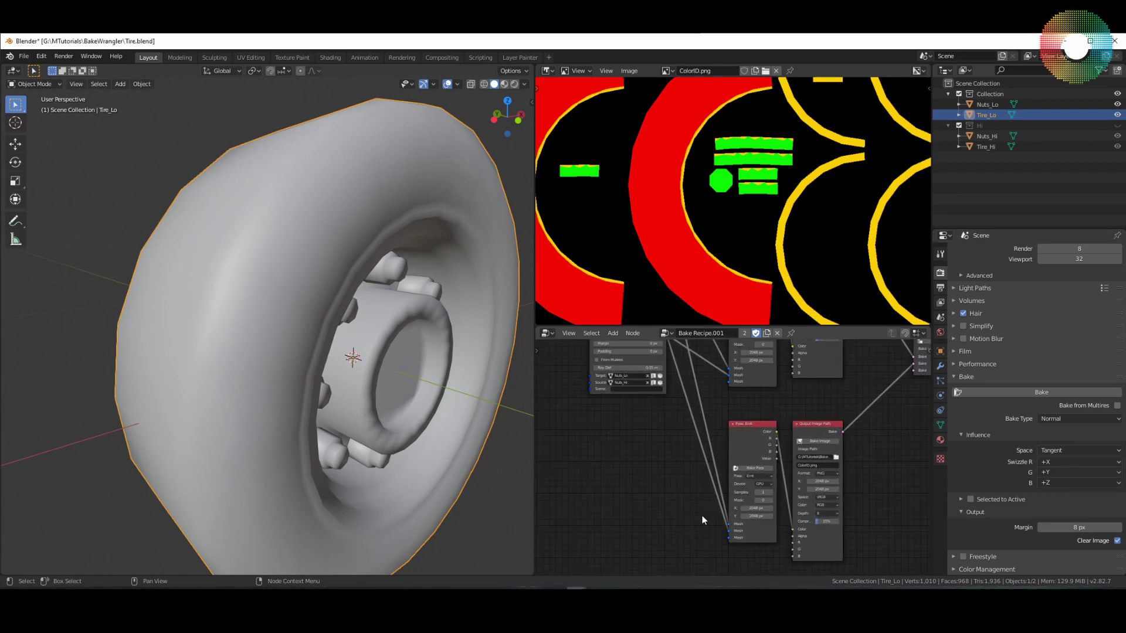
{"action": "left_click", "coordinate": [740, 448]}
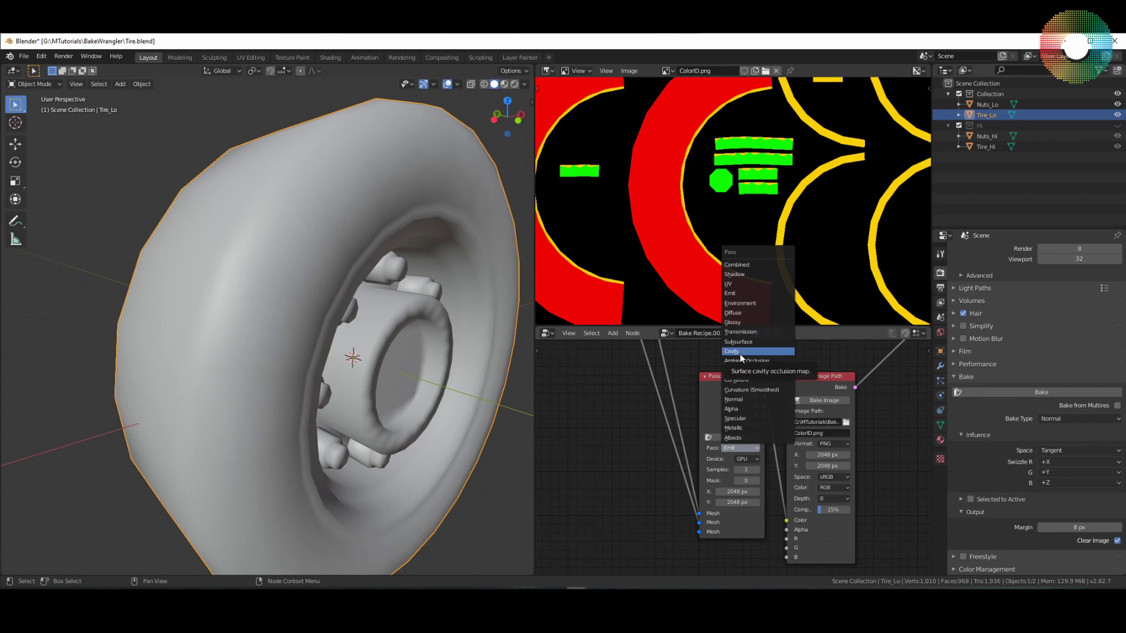
{"action": "middle_click_drag", "start_coordinate": [625, 456], "coordinate": [660, 520]}
{"action": "scroll", "coordinate": [639, 517], "scroll_direction": "down", "scroll_amount": 5}
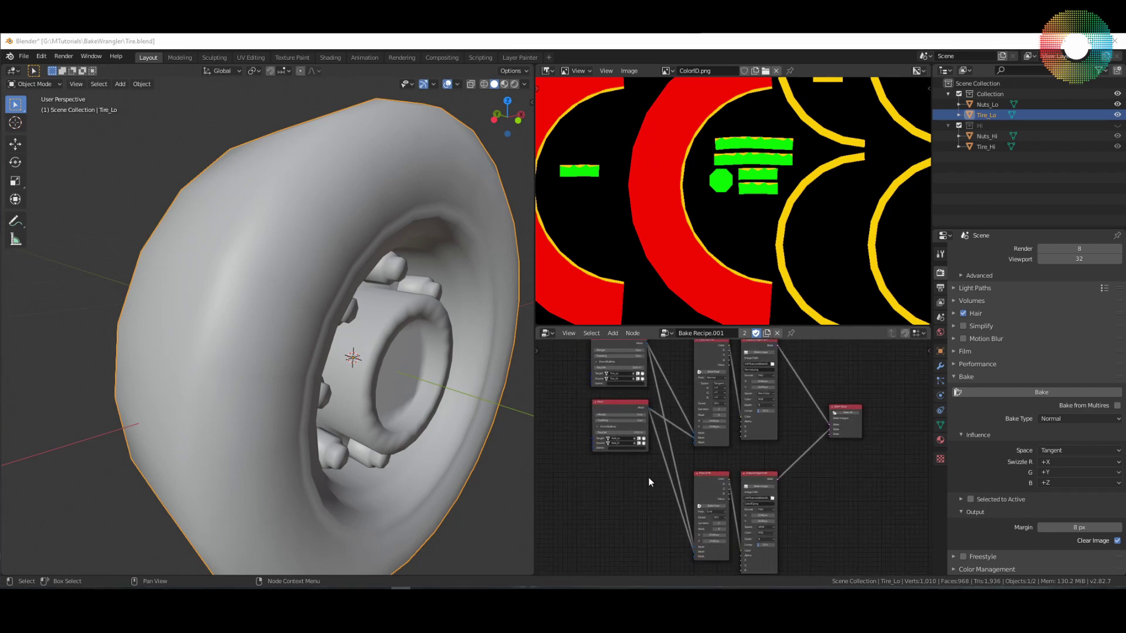